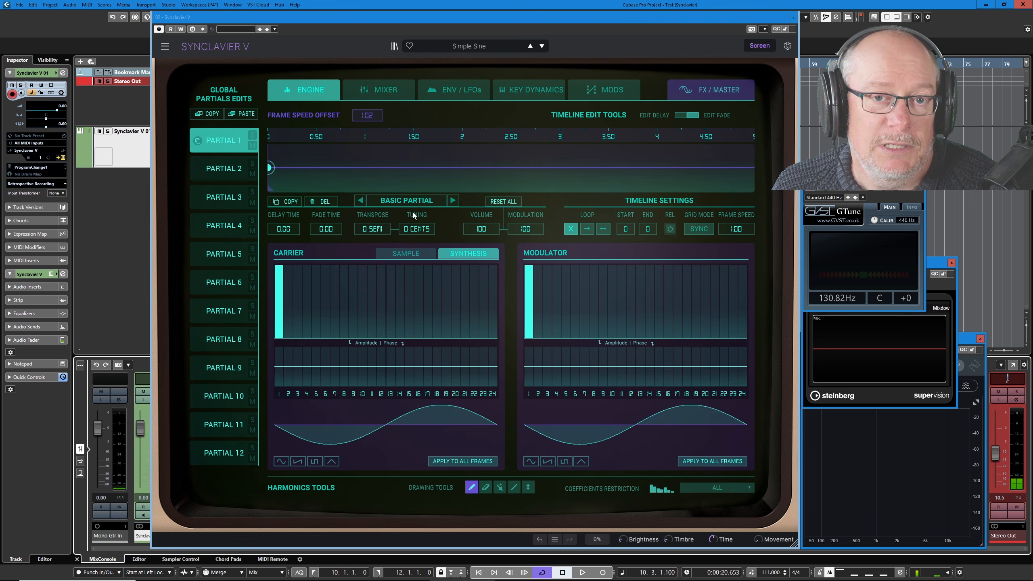
# Inspect partial 1's volume and FM Mod controls in the mixer, comparing them with the engine page's carrier and modulator.
pyautogui.click(381, 90)
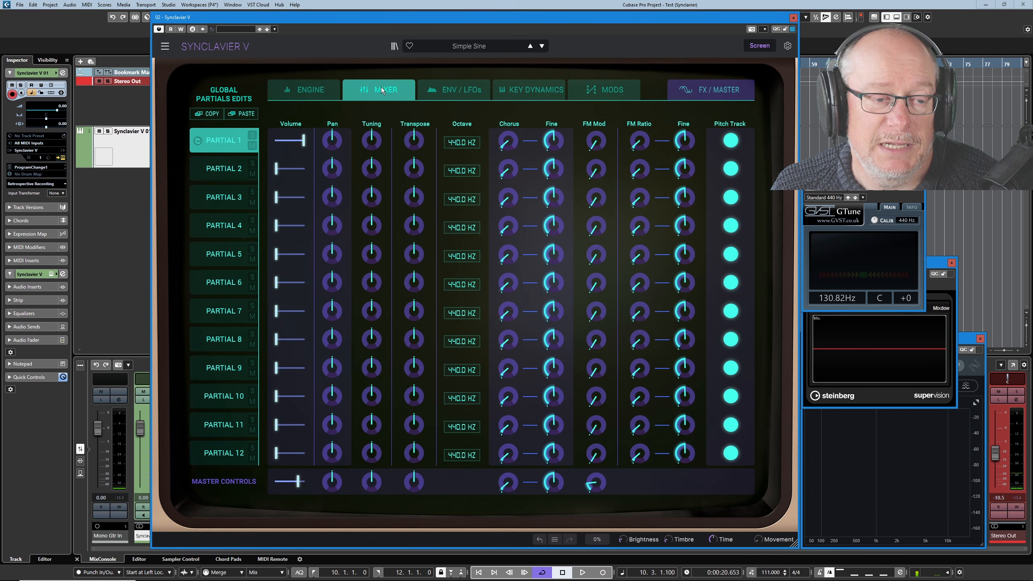
pyautogui.moveTo(302, 141)
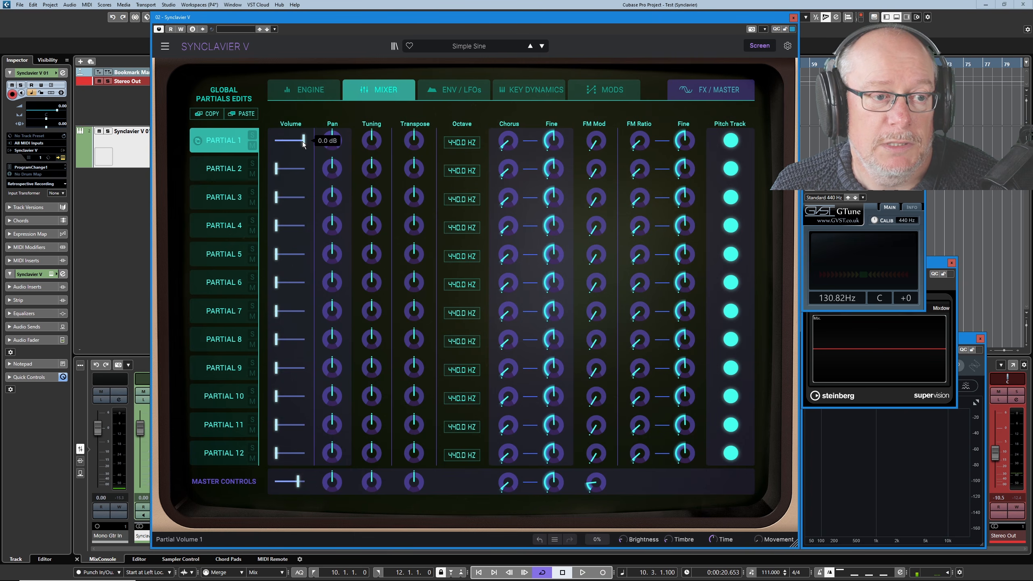
pyautogui.click(312, 88)
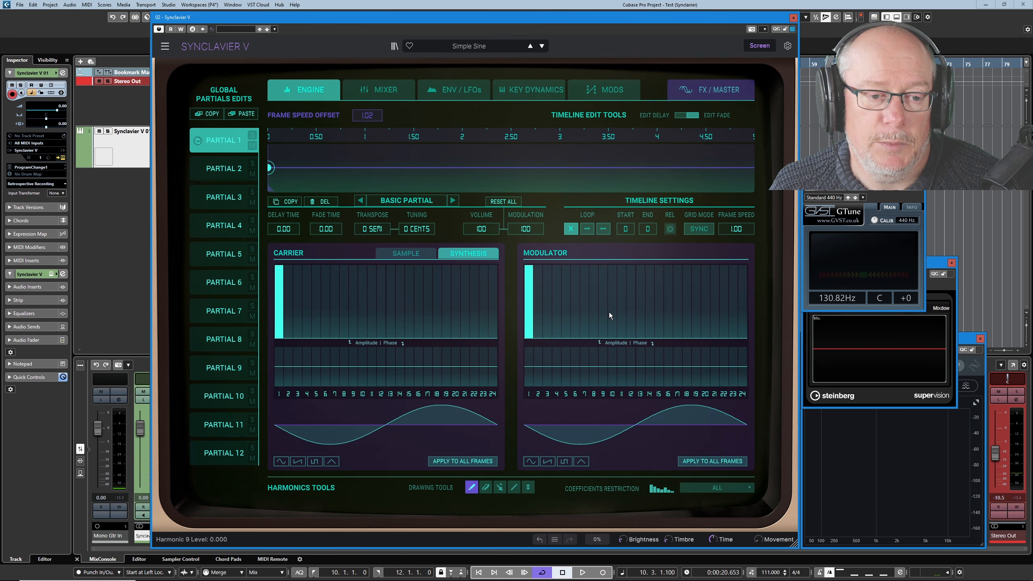
pyautogui.click(382, 91)
pyautogui.moveTo(593, 142)
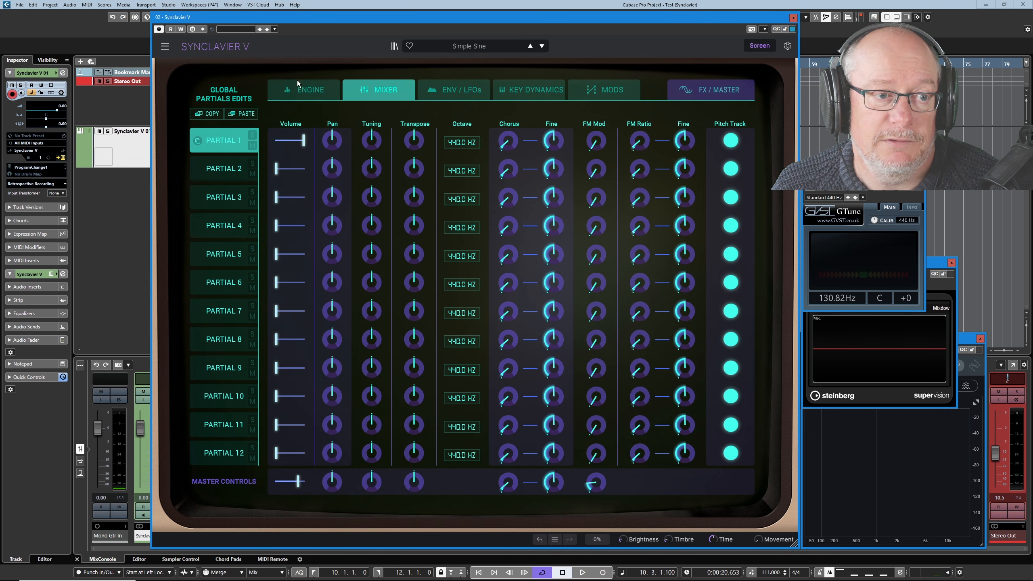
# Add a frame to partial 1's engine timeline at about 4.97 seconds.
pyautogui.click(310, 90)
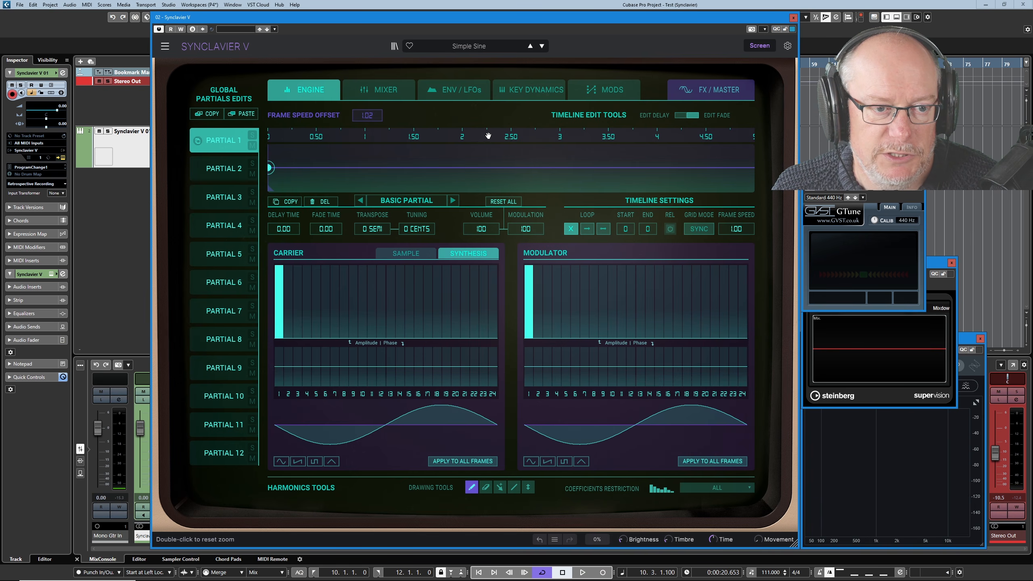
pyautogui.moveTo(488, 134); pyautogui.dragTo(481, 123)
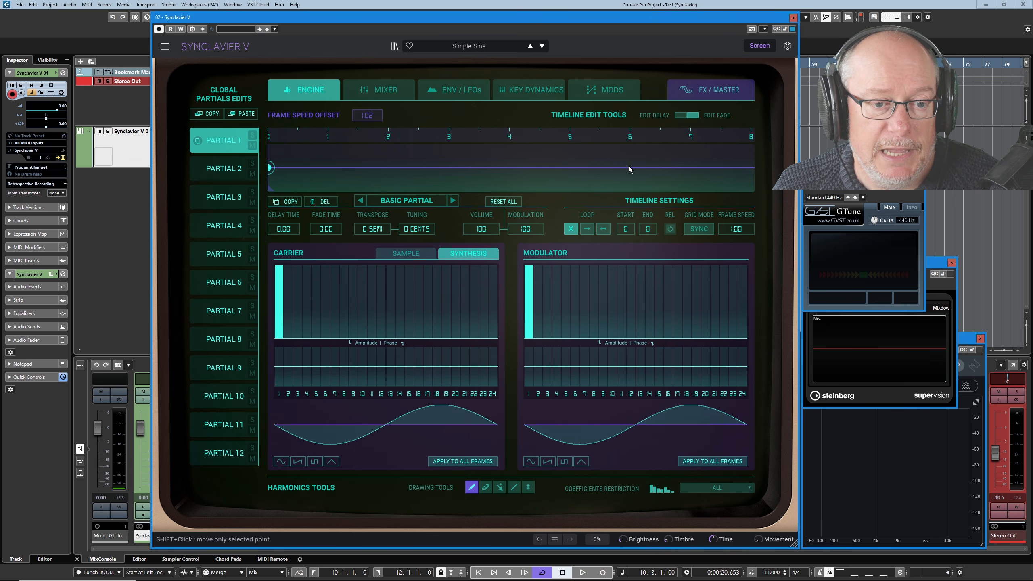
pyautogui.doubleClick(568, 168)
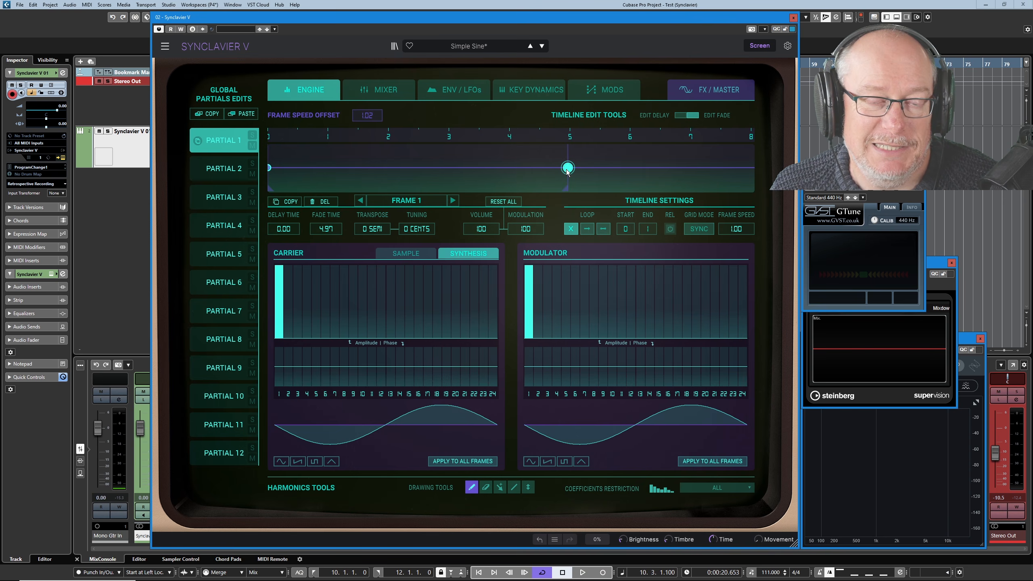
# Step back and forth between the basic partial and Frame 1 to compare their settings.
pyautogui.click(360, 200)
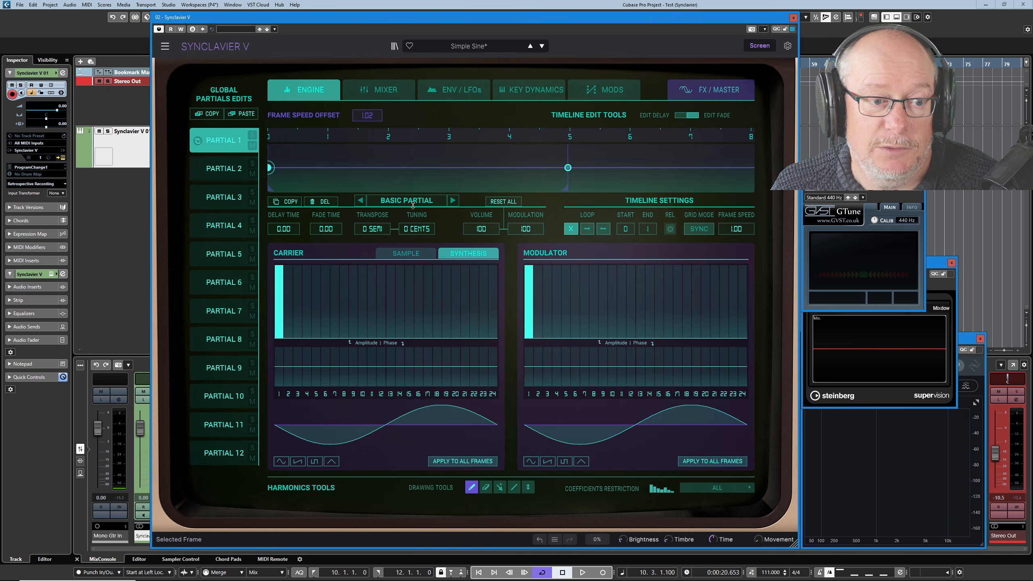
pyautogui.click(453, 200)
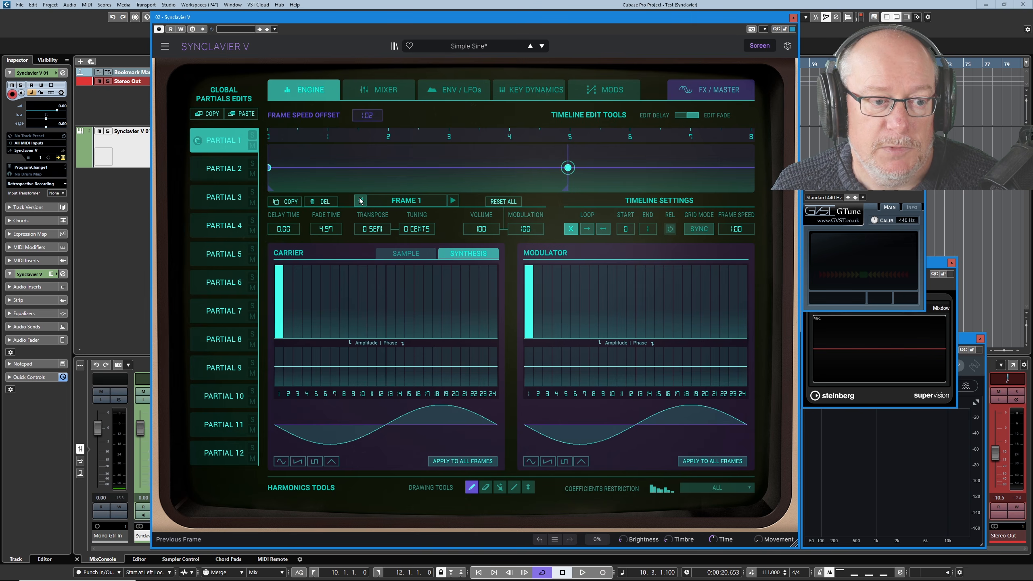
pyautogui.click(360, 200)
pyautogui.click(452, 200)
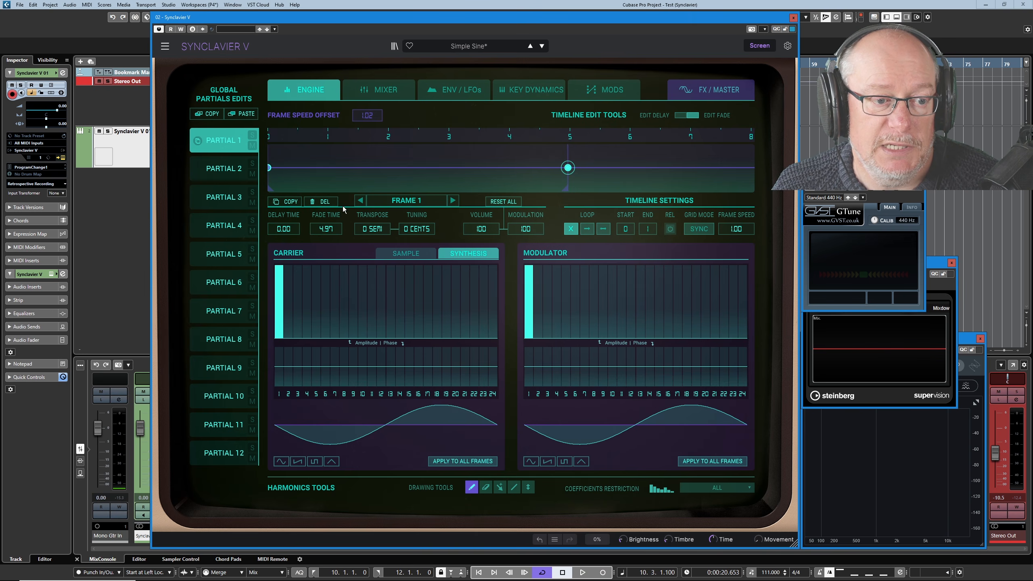
pyautogui.click(360, 201)
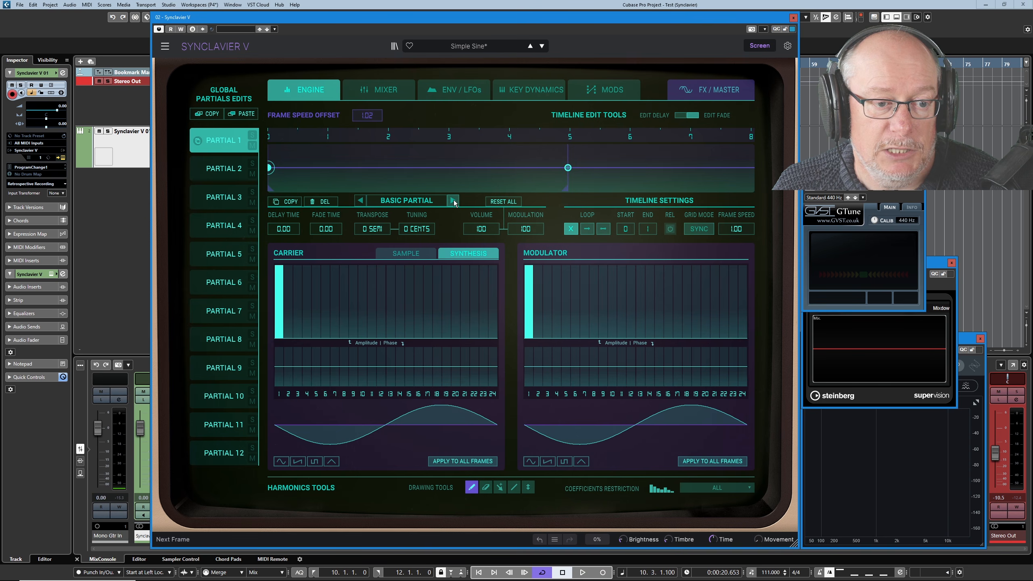
pyautogui.click(453, 200)
pyautogui.click(361, 200)
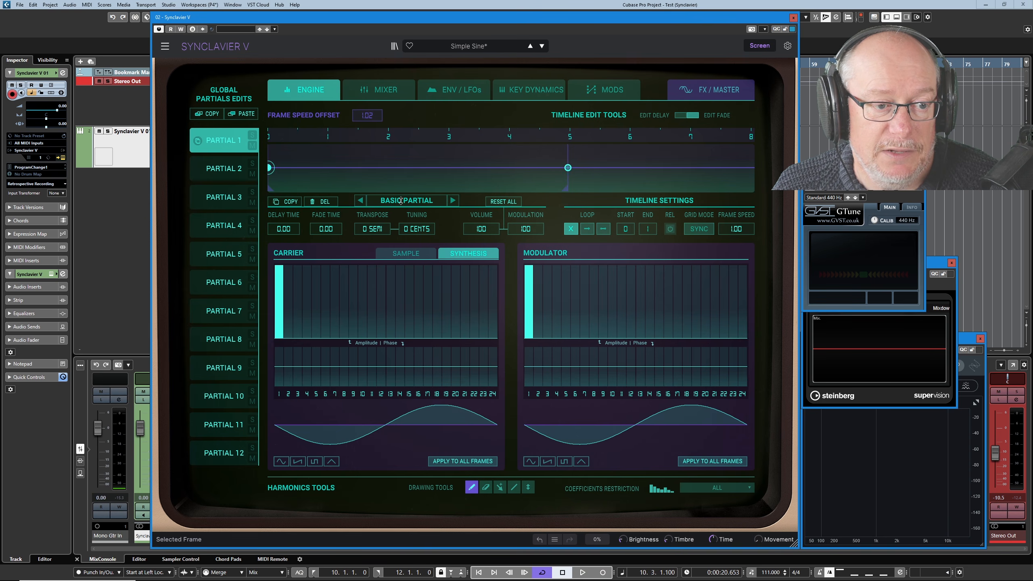
pyautogui.click(453, 200)
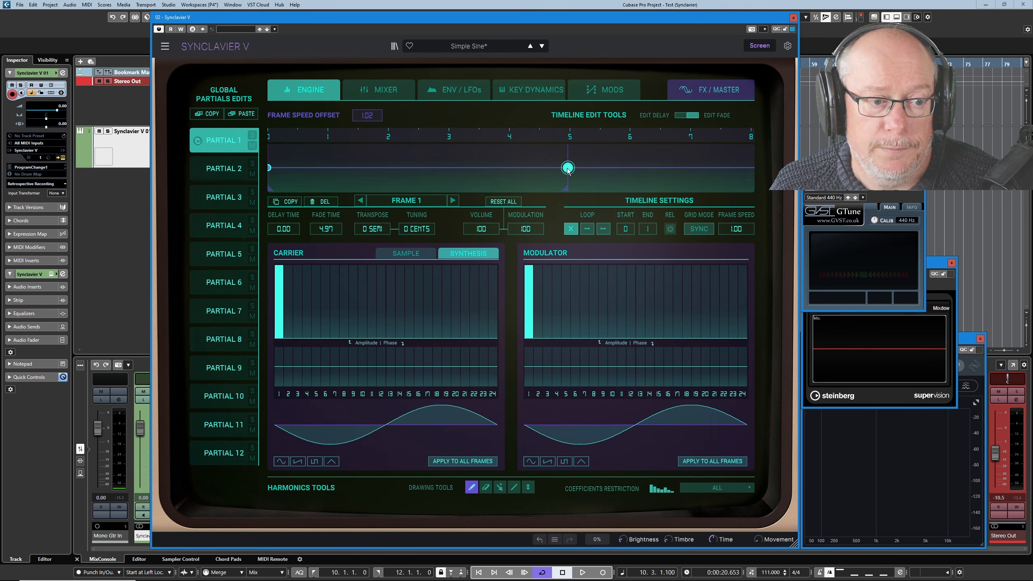
# Transpose the basic partial to +3 semitones and move Frame 1 on the timeline to a fade time of about 2.47.
pyautogui.click(360, 200)
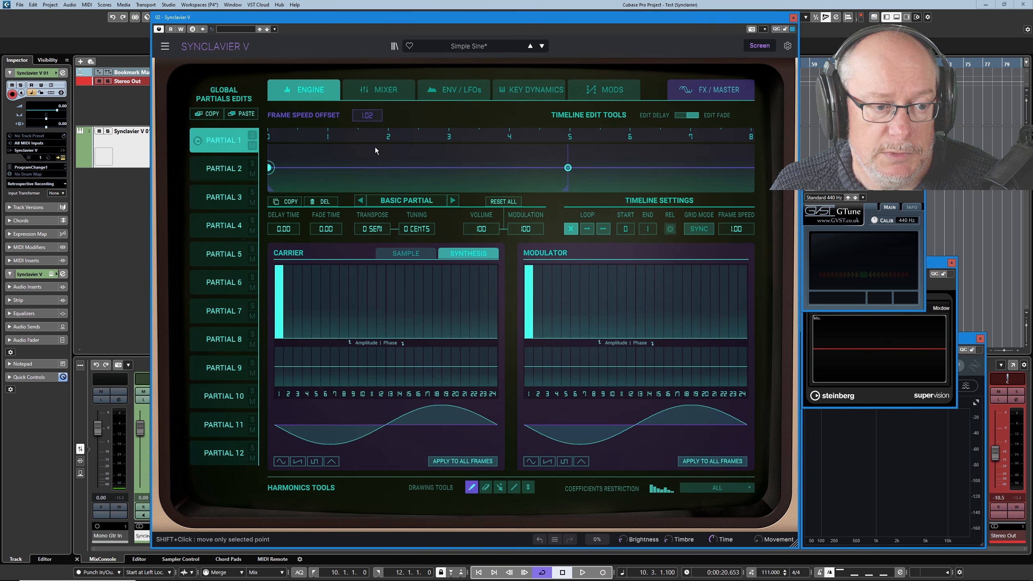
pyautogui.moveTo(372, 229); pyautogui.dragTo(372, 224)
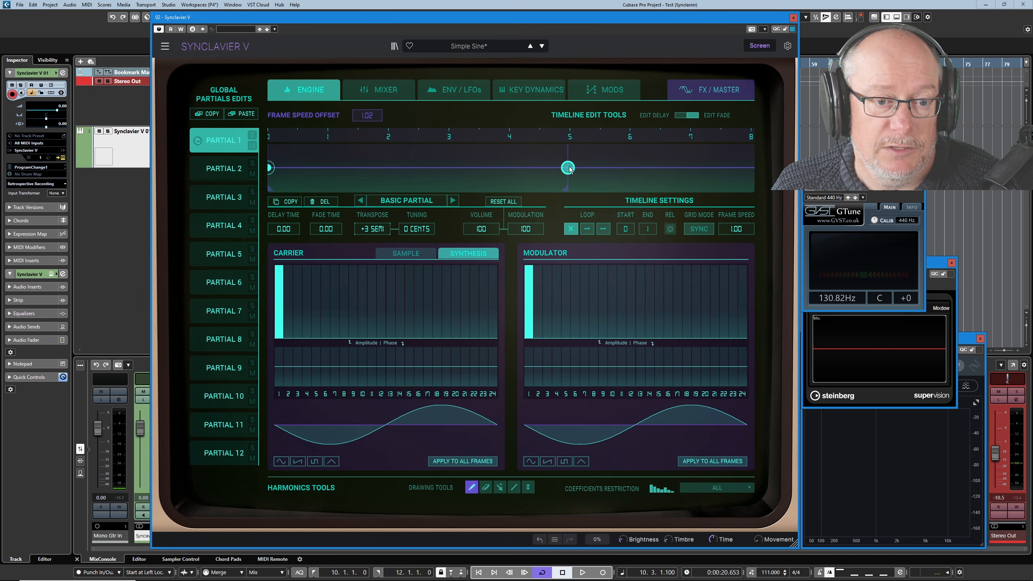
pyautogui.moveTo(568, 168); pyautogui.dragTo(419, 176)
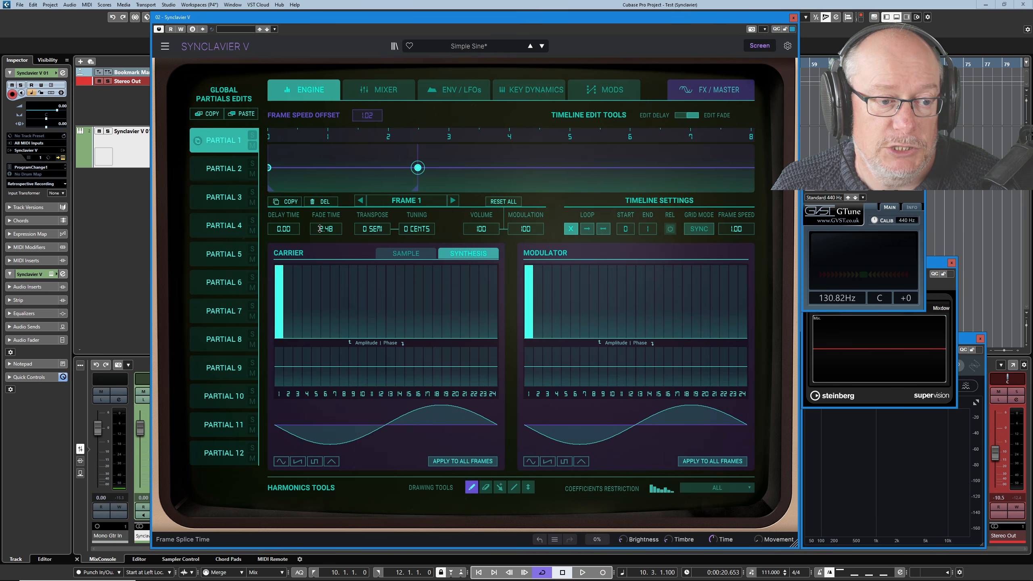
pyautogui.moveTo(325, 229)
pyautogui.mouseDown()
pyautogui.moveTo(325, 211)
pyautogui.moveTo(326, 229)
pyautogui.mouseUp()
pyautogui.moveTo(412, 167); pyautogui.dragTo(417, 167)
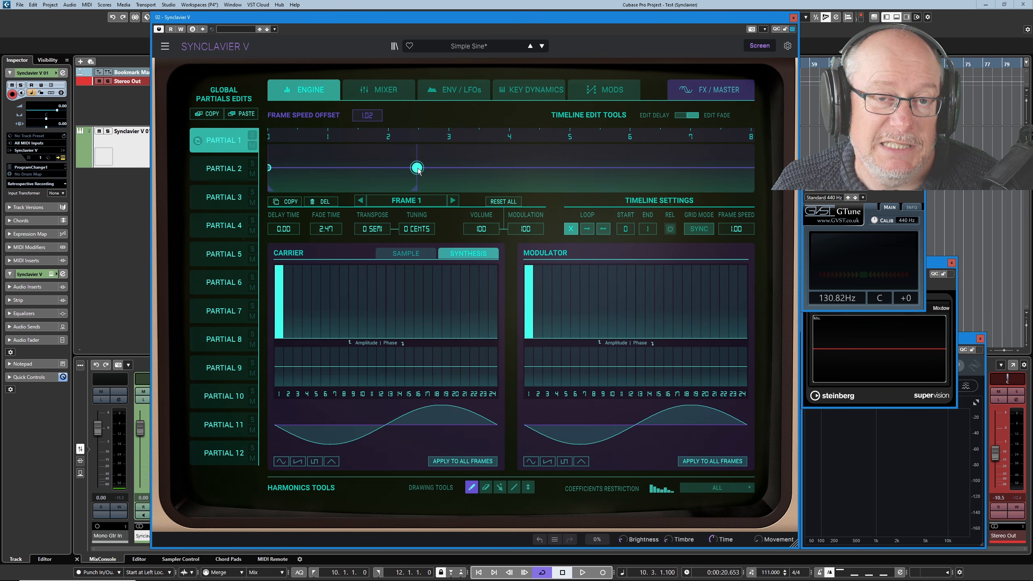
# Add a second timeline frame with a fade time of about 2.51 and transpose it to -2 semitones.
pyautogui.doubleClick(568, 166)
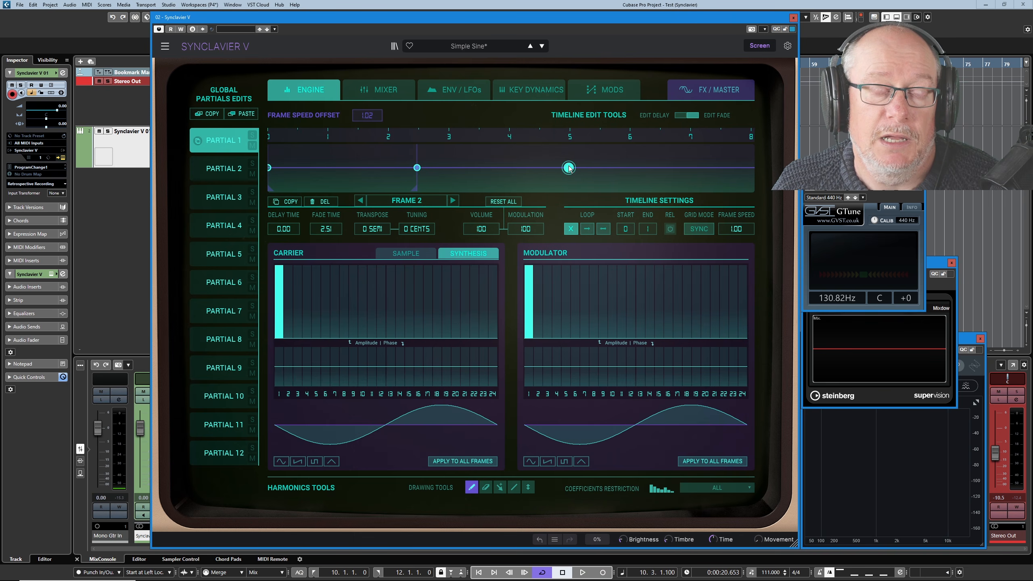
pyautogui.click(417, 168)
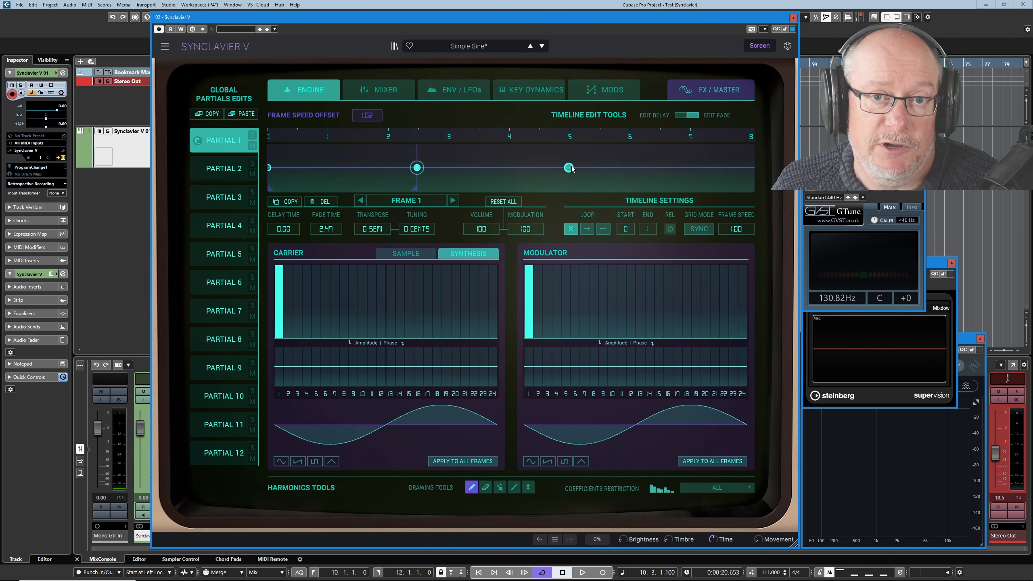
pyautogui.click(453, 200)
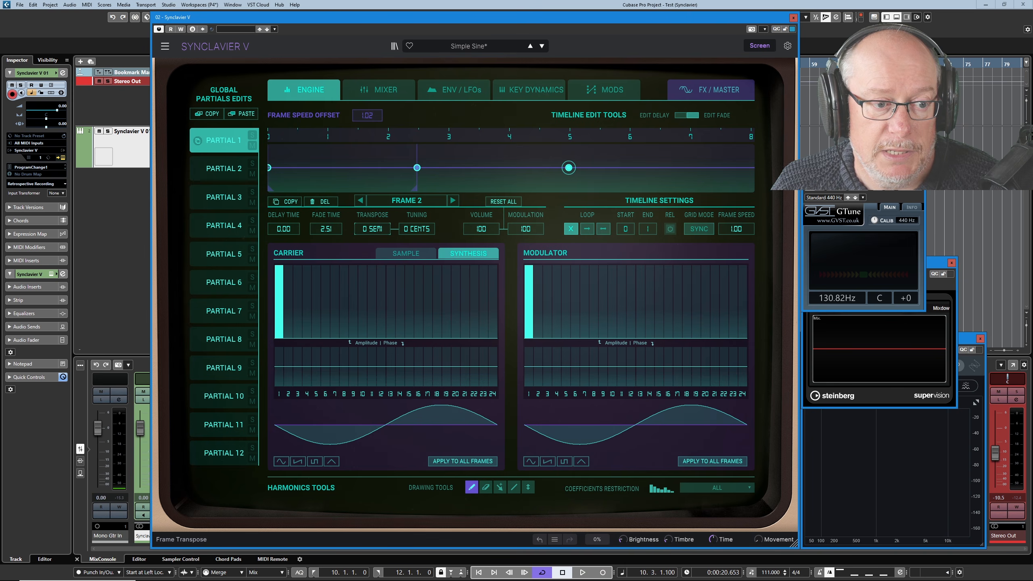
pyautogui.moveTo(372, 229); pyautogui.dragTo(372, 232)
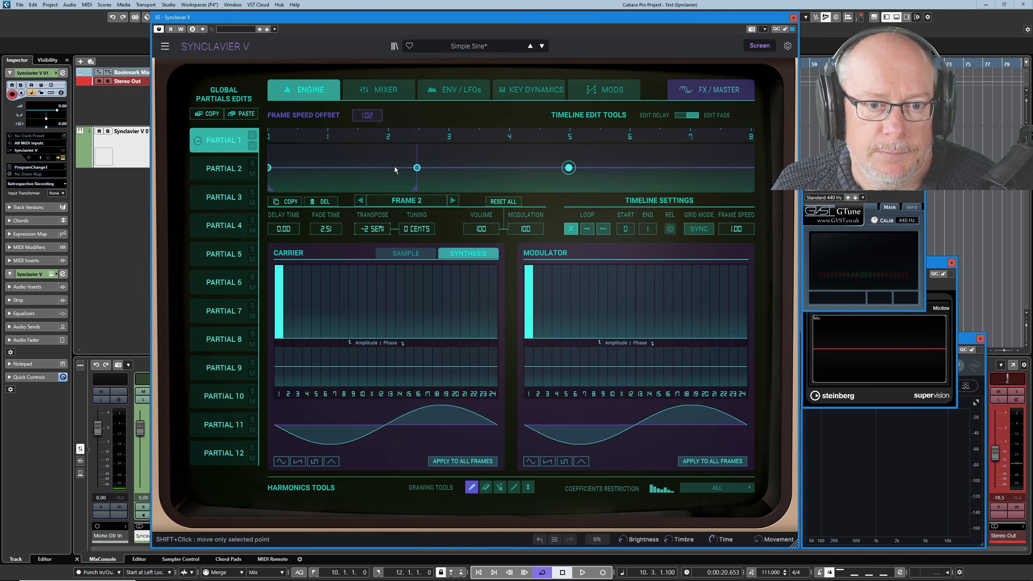
# Raise Frame 1's delay time to 1.00 and then 2.00, and reset its fade time to 0.00.
pyautogui.click(417, 167)
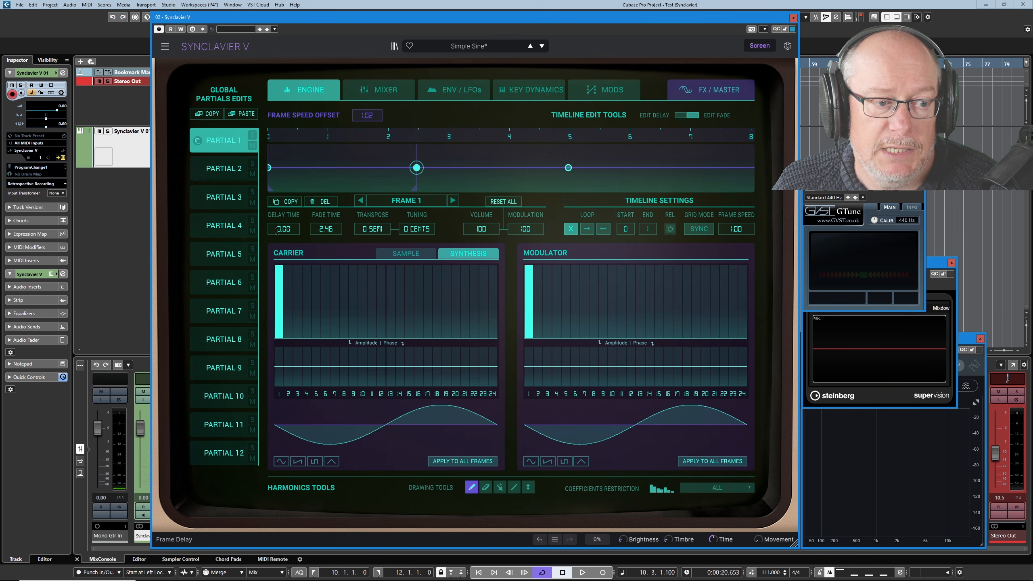
pyautogui.moveTo(284, 229)
pyautogui.mouseDown()
pyautogui.moveTo(283, 215)
pyautogui.moveTo(297, 236)
pyautogui.mouseUp()
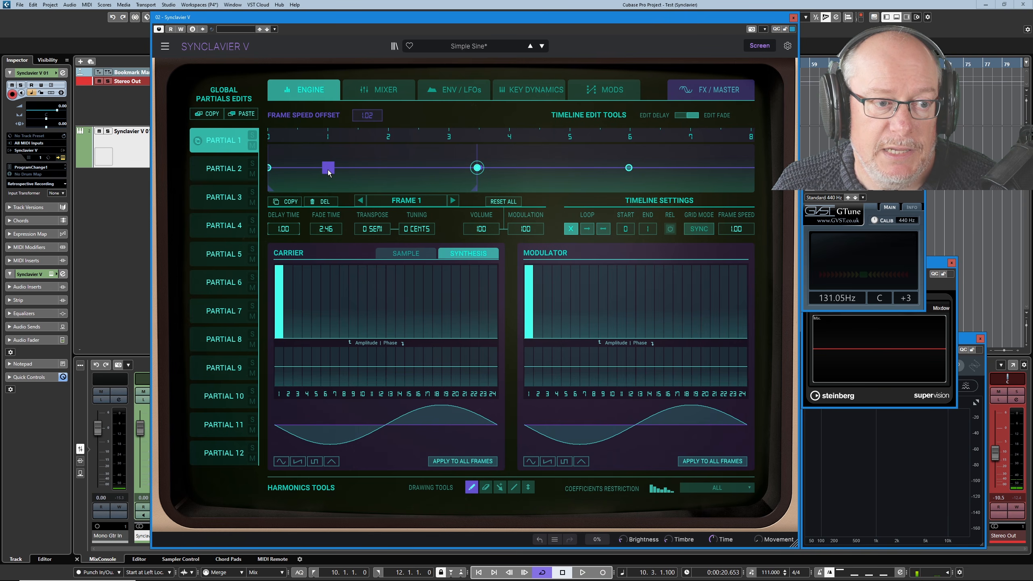
pyautogui.moveTo(329, 172); pyautogui.dragTo(390, 172)
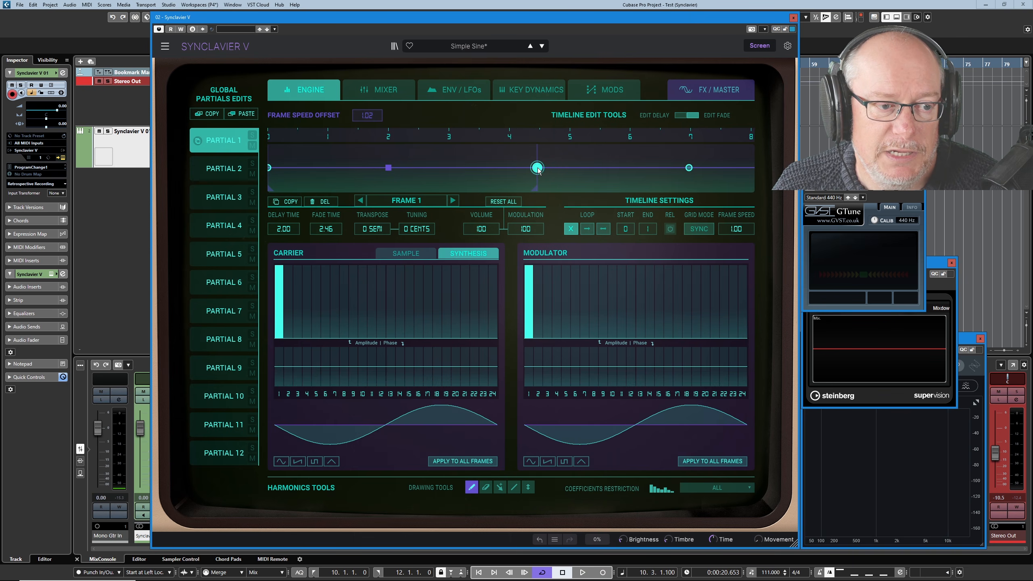
pyautogui.doubleClick(317, 228)
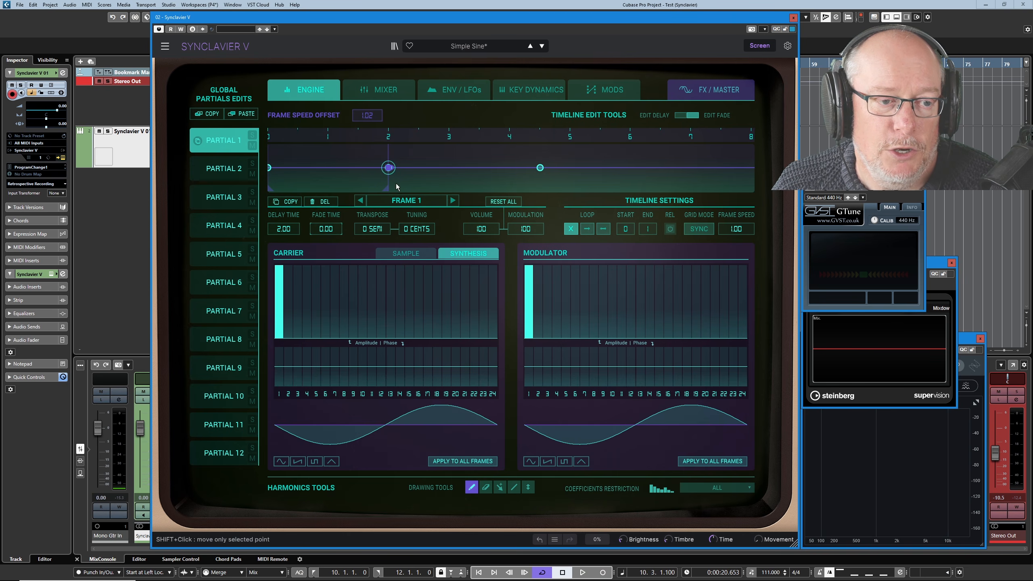
# Shift Frame 1 earlier to a delay of about 1.66, then adjust it to about 1.91 in Edit Delay mode.
pyautogui.moveTo(388, 167); pyautogui.dragTo(385, 168)
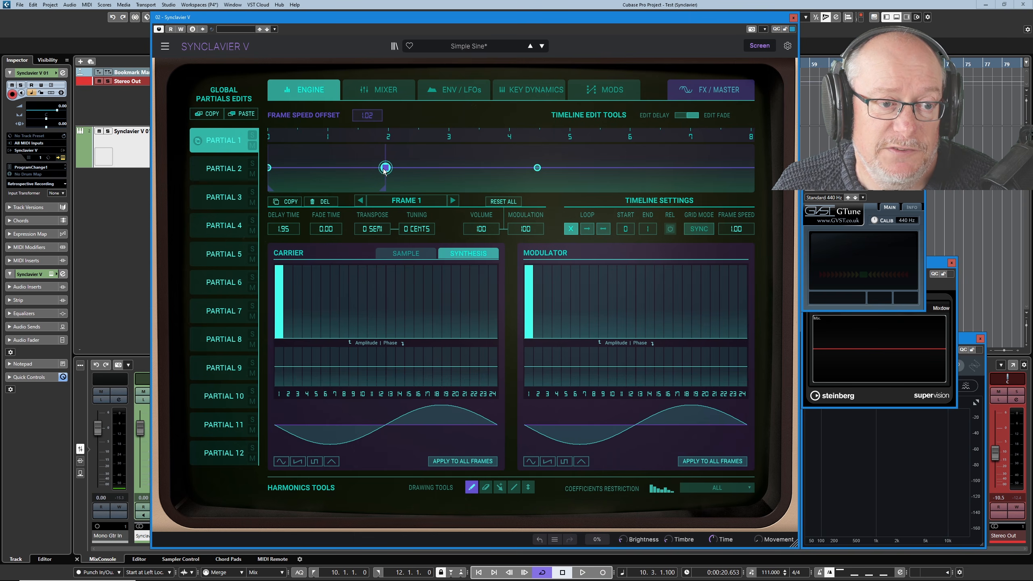
pyautogui.moveTo(385, 168); pyautogui.dragTo(372, 173)
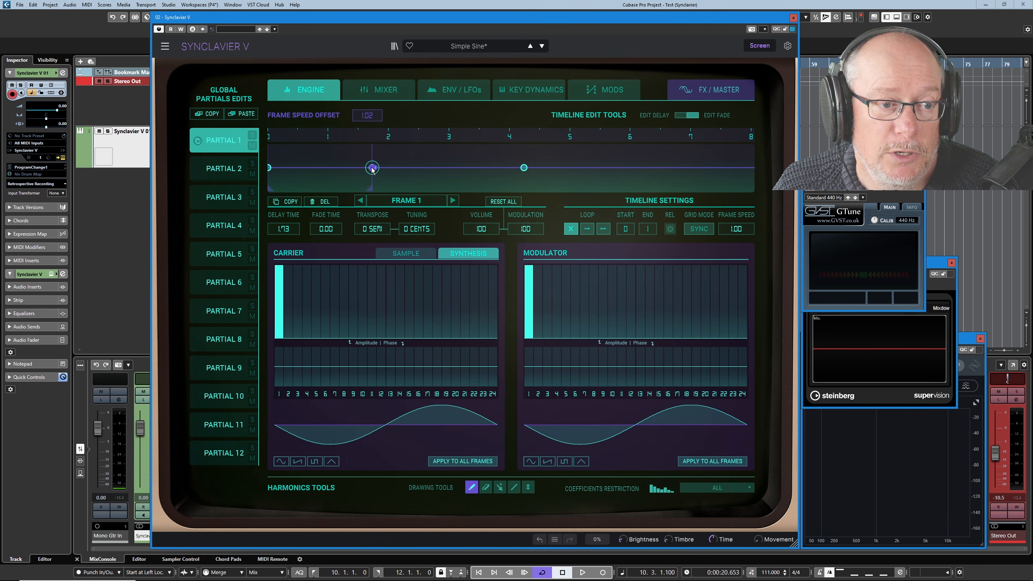
pyautogui.moveTo(372, 169); pyautogui.dragTo(368, 167)
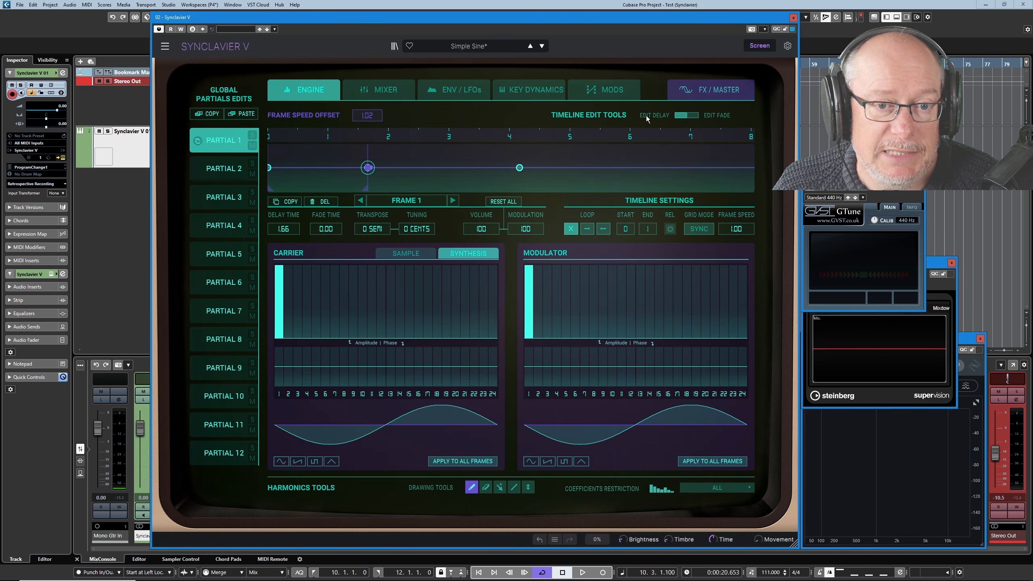
pyautogui.click(681, 116)
pyautogui.moveTo(367, 167)
pyautogui.mouseDown()
pyautogui.moveTo(410, 167)
pyautogui.moveTo(383, 169)
pyautogui.mouseUp()
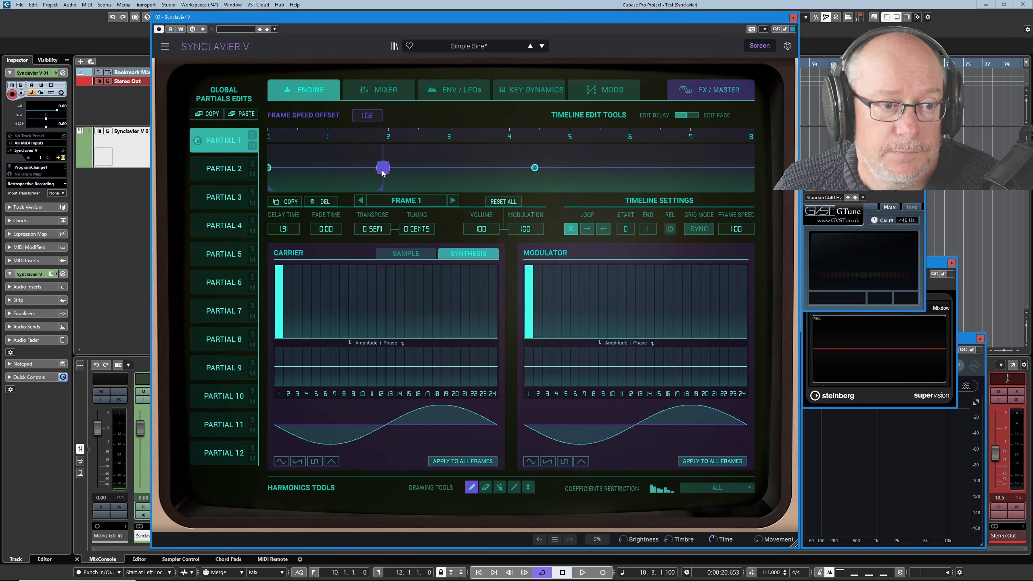
# Switch timeline editing back to its middle mode and reposition Frame 1 to a delay of about 1.27 and a fade of about 0.634.
pyautogui.click(688, 116)
pyautogui.moveTo(383, 167); pyautogui.dragTo(441, 174)
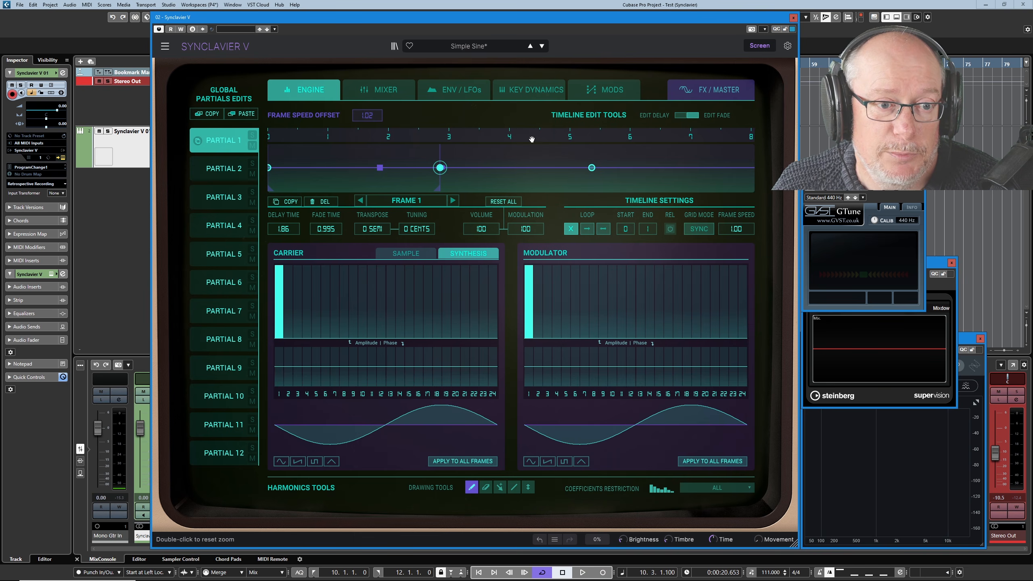
pyautogui.moveTo(440, 167); pyautogui.dragTo(383, 168)
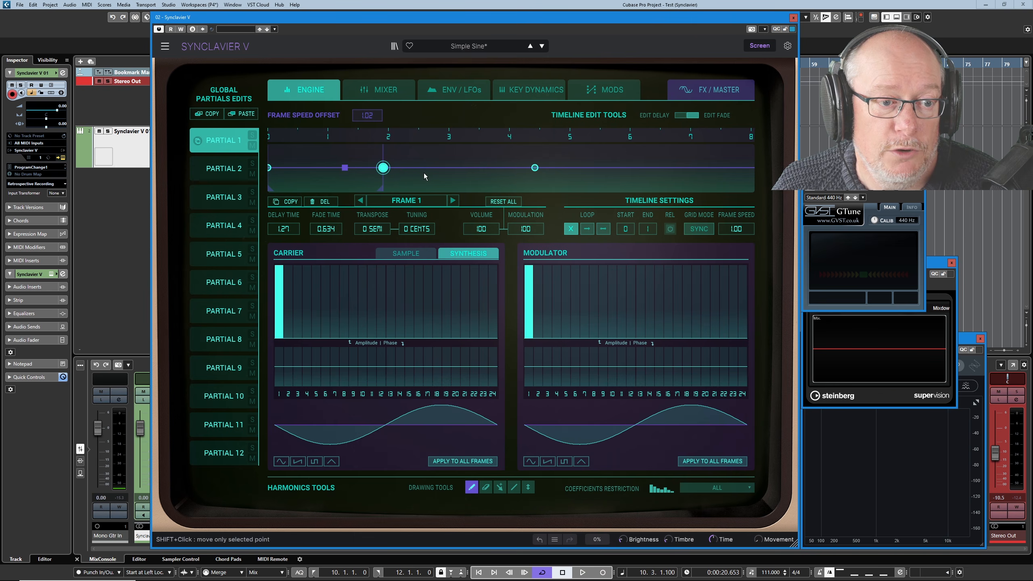
# Shorten Frame 2's fade time to about 1.72, then adjust Frame 1 to a delay of about 1.13 and a fade of about 0.901.
pyautogui.moveTo(528, 167); pyautogui.dragTo(448, 167)
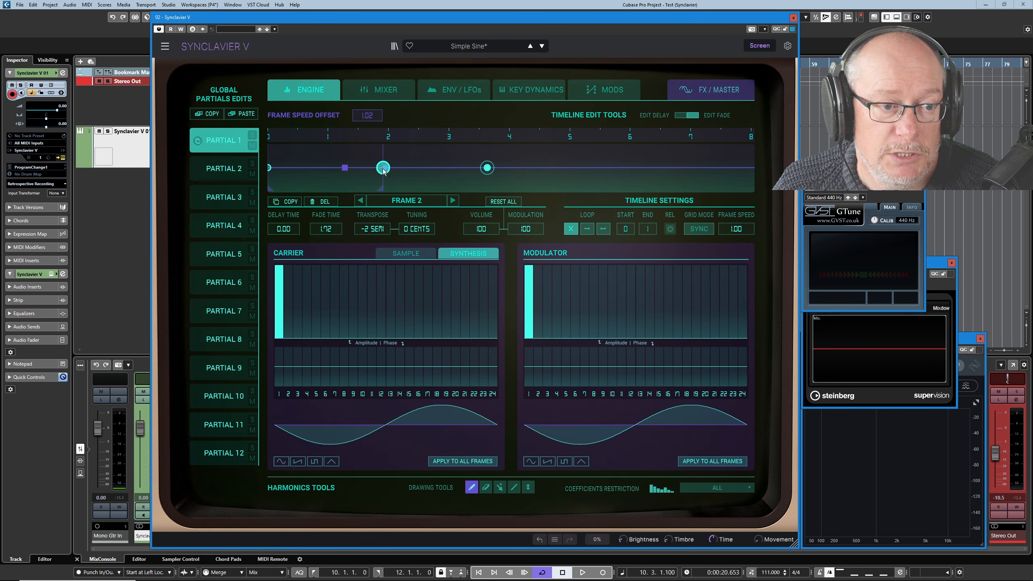
pyautogui.moveTo(383, 168); pyautogui.dragTo(432, 168)
pyautogui.moveTo(346, 167); pyautogui.dragTo(373, 167)
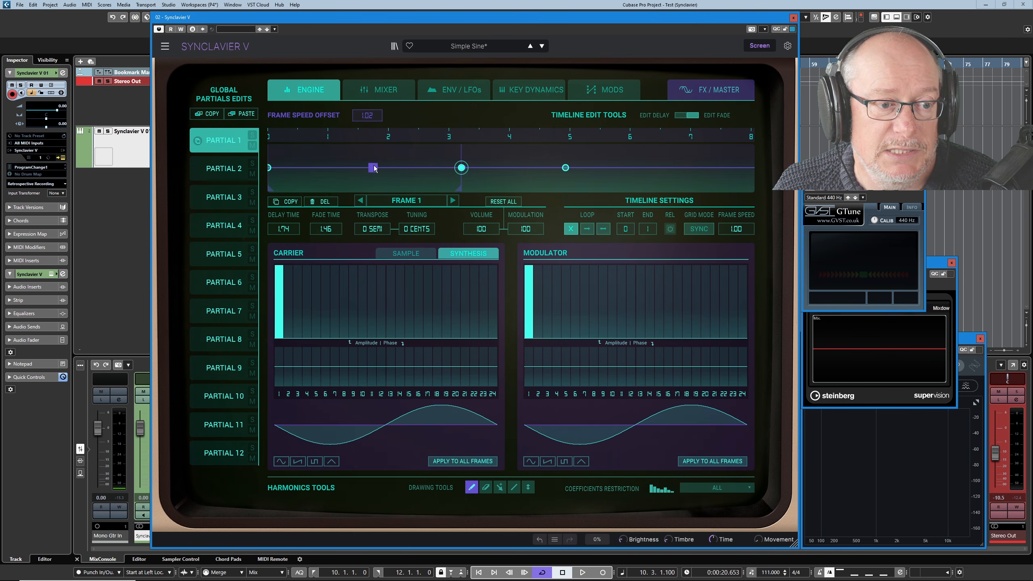
pyautogui.moveTo(372, 168); pyautogui.dragTo(336, 174)
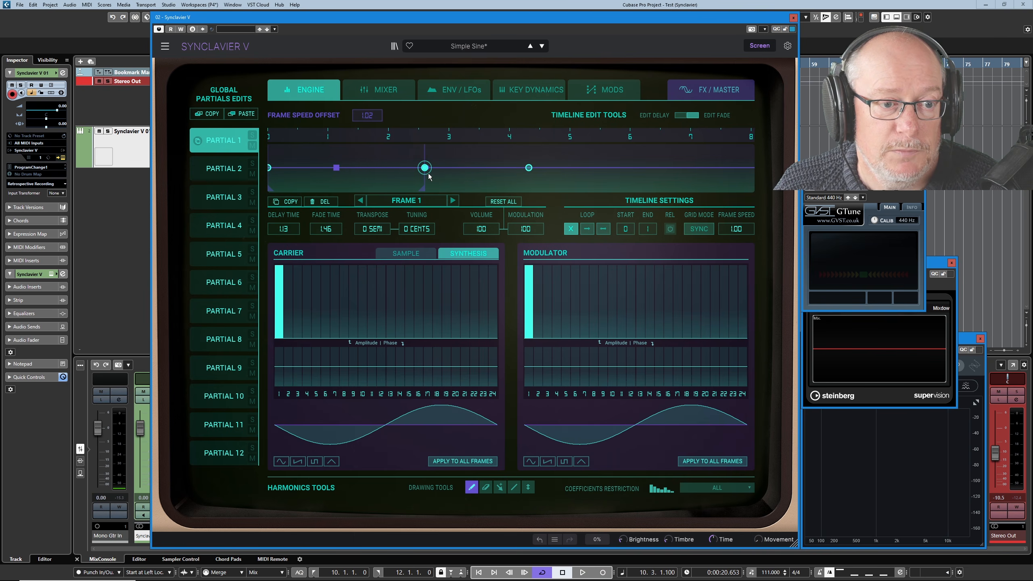
pyautogui.moveTo(425, 170); pyautogui.dragTo(391, 173)
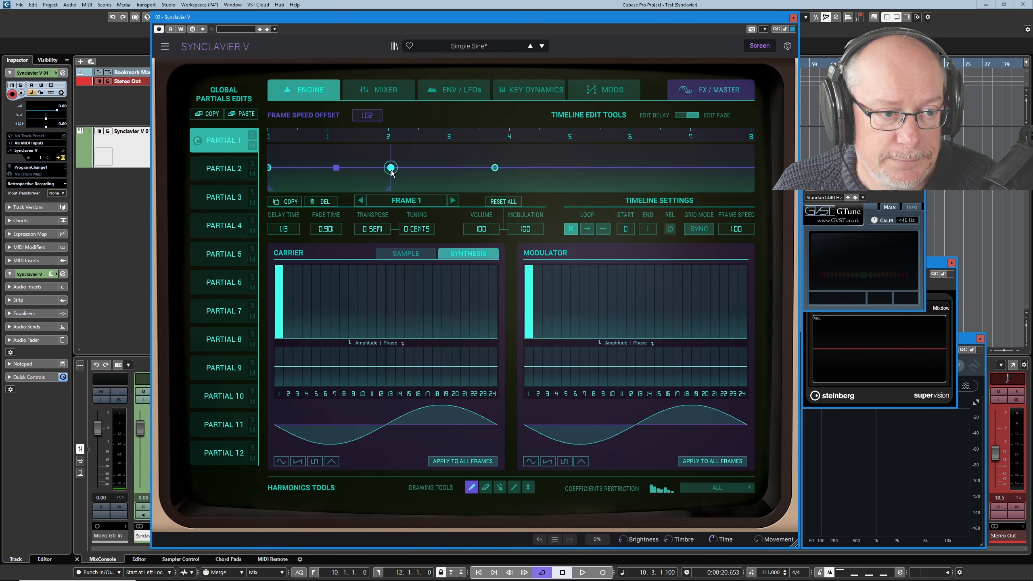
# Review the timeline settings of Partial 1's Basic Partial, Frame 1 and Frame 2 in turn.
pyautogui.click(271, 170)
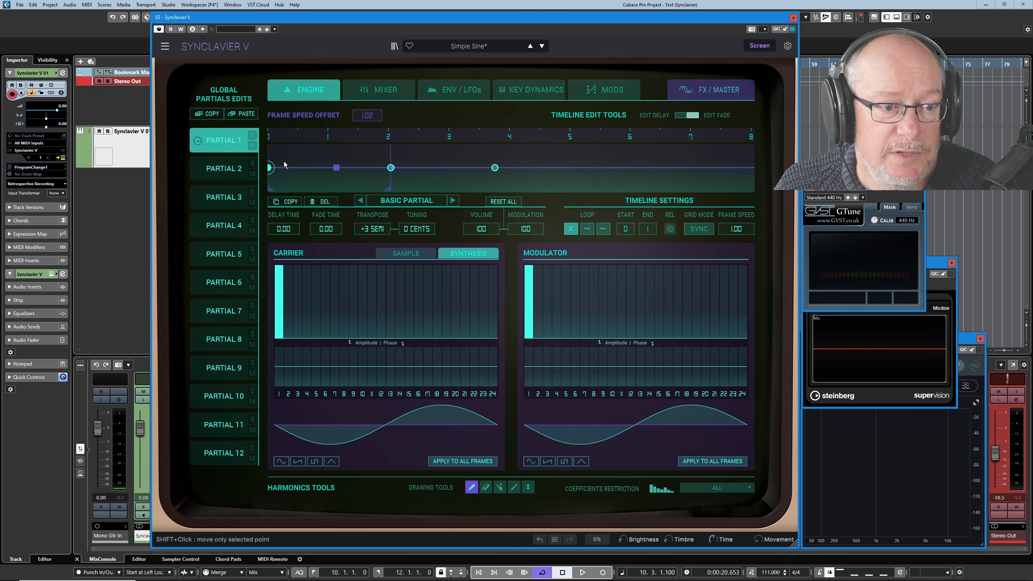
pyautogui.click(452, 201)
pyautogui.click(452, 201)
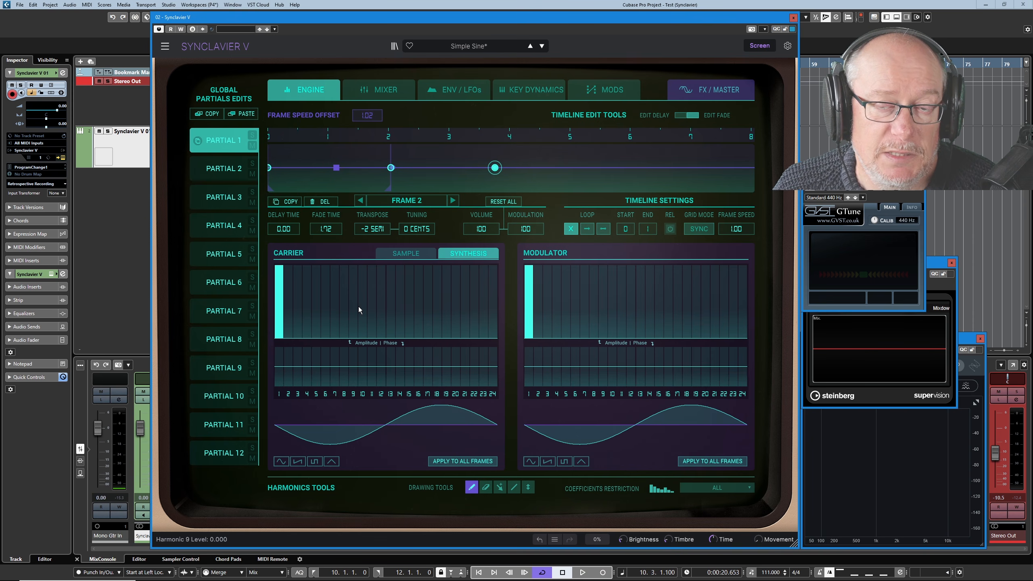
# Add carrier harmonics 3, 5, 7 and 9 at progressively lower levels to Frame 1.
pyautogui.click(390, 168)
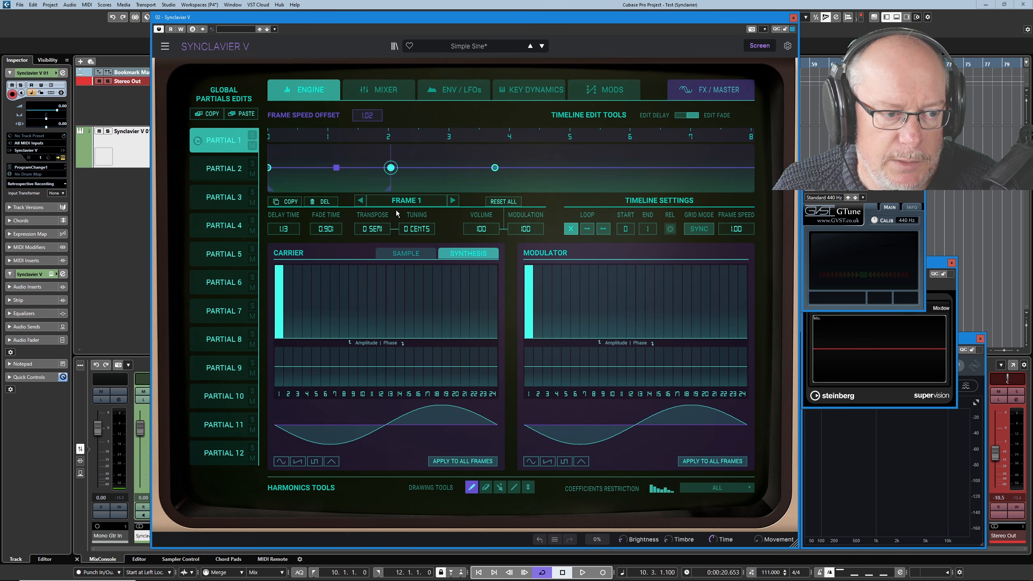
pyautogui.click(298, 288)
pyautogui.click(315, 306)
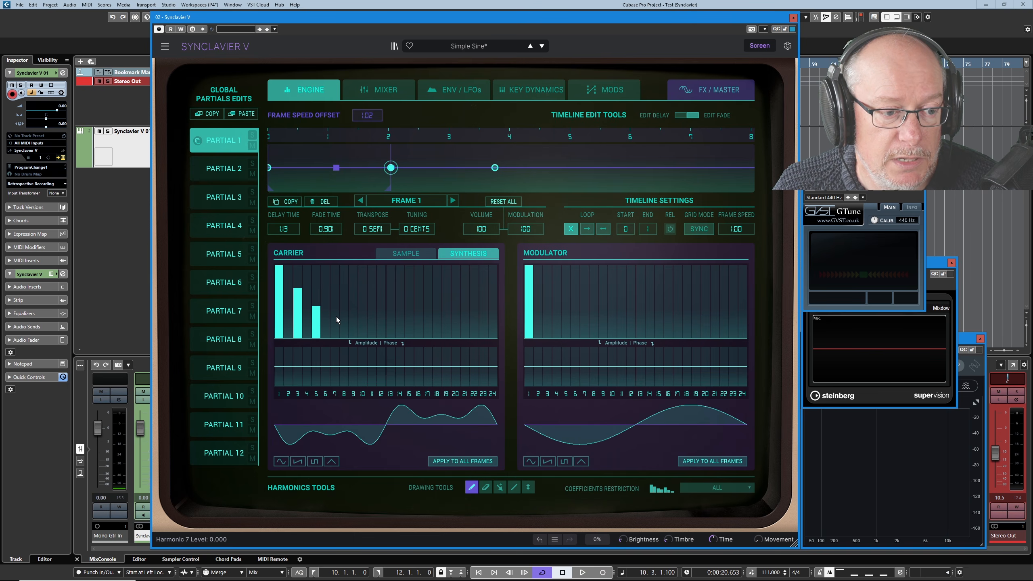
pyautogui.click(335, 316)
pyautogui.click(353, 324)
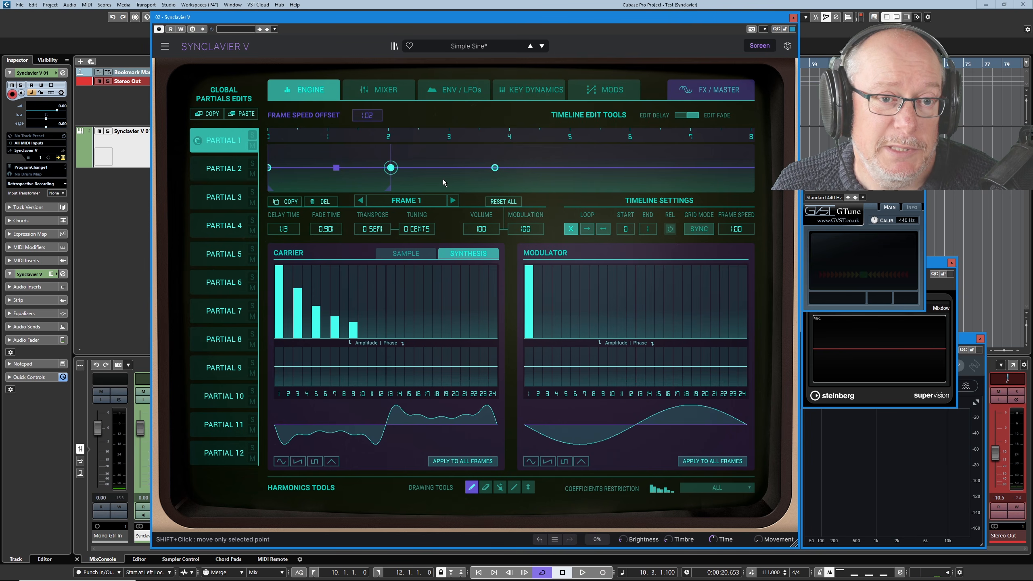
# Insert a new Frame 2 directly after Frame 1, extend its fade time to about 0.901, and check Frame 3.
pyautogui.click(391, 167)
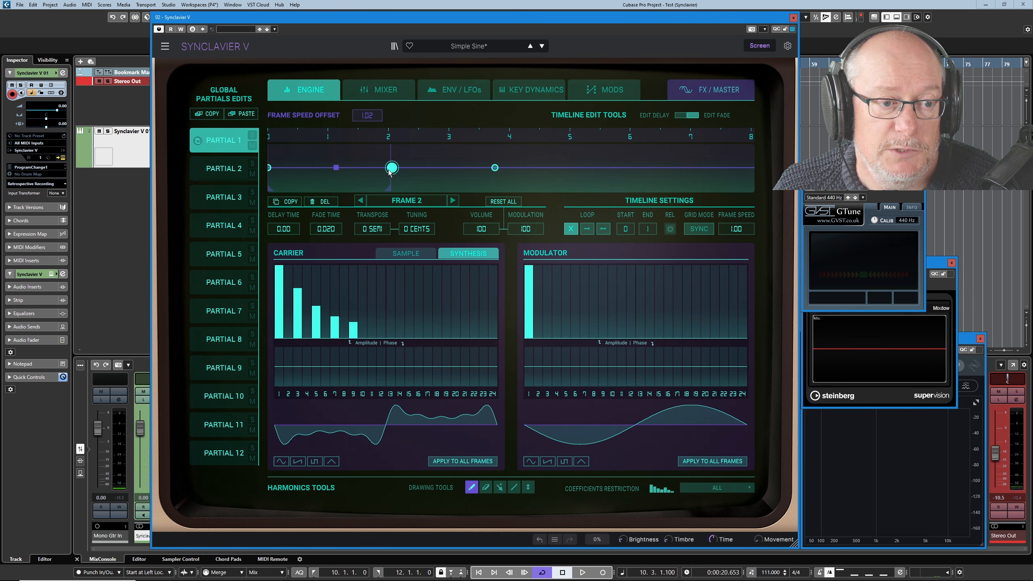
pyautogui.moveTo(392, 170); pyautogui.dragTo(398, 171)
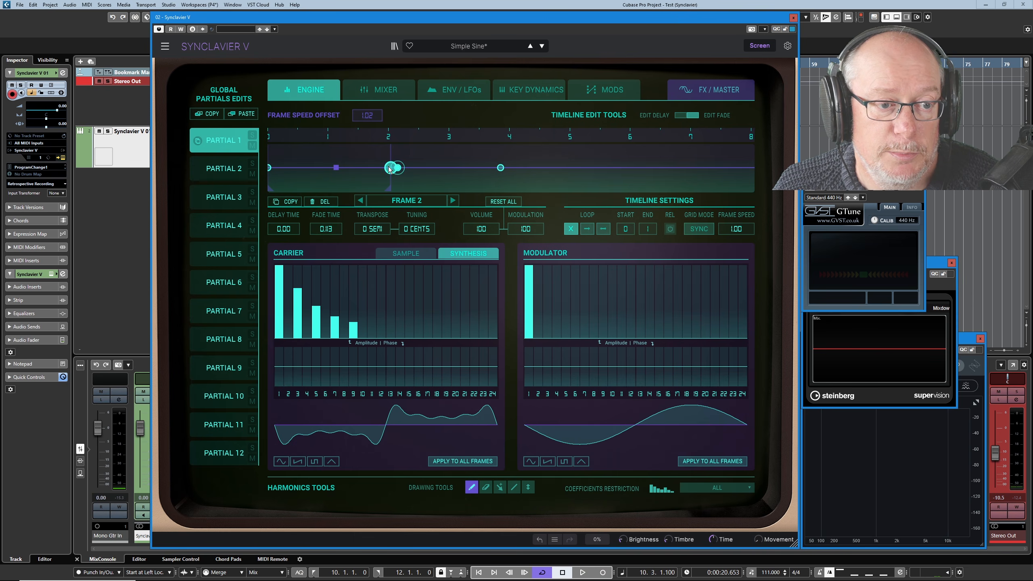
pyautogui.moveTo(395, 172); pyautogui.dragTo(446, 170)
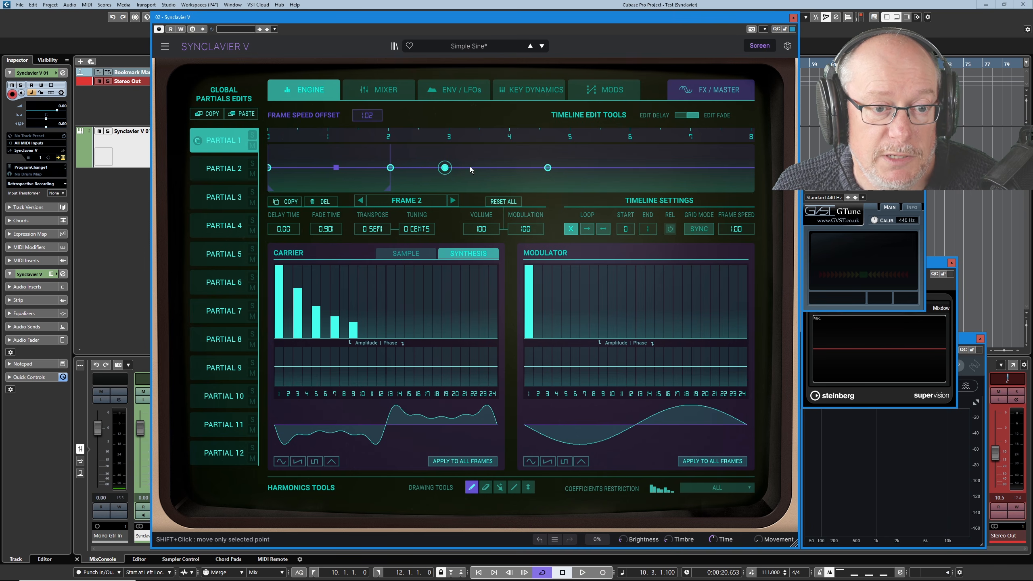
pyautogui.click(551, 171)
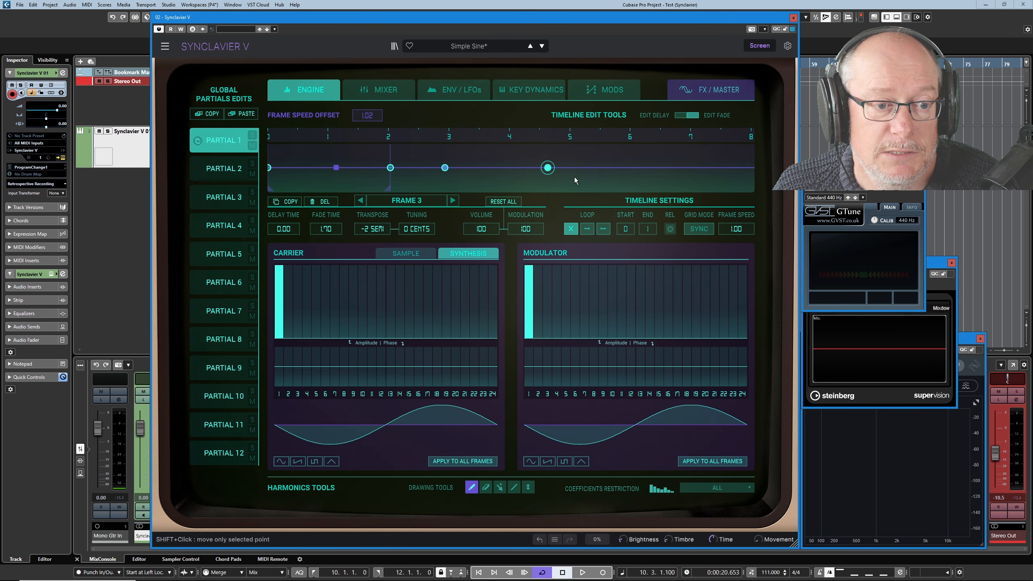
# Set Frame 2's fade time to about 0.975 and replace its carrier harmonics 3, 5, 7 and 9 with descending levels on 2, 4, 6 and 8.
pyautogui.click(445, 168)
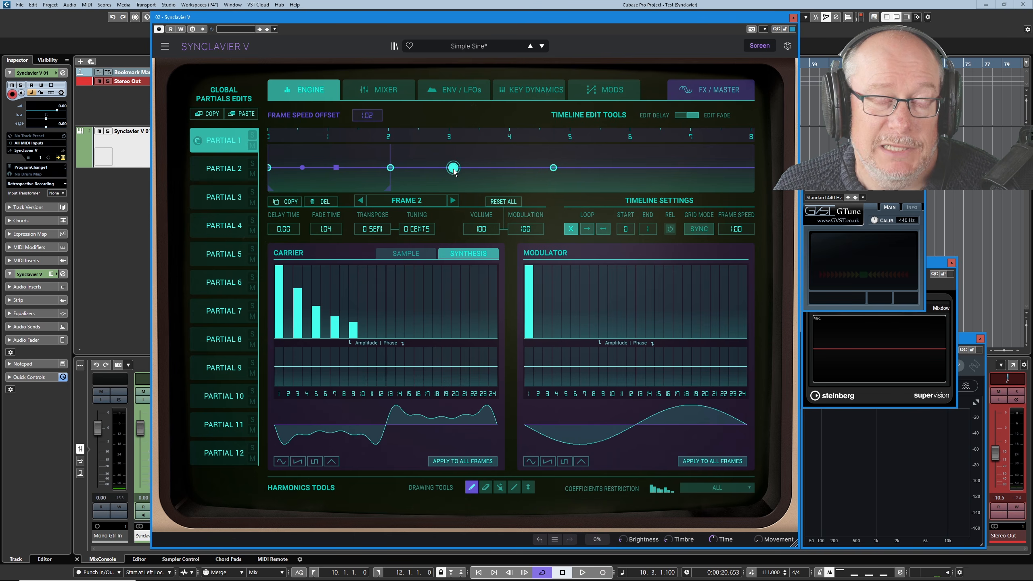
pyautogui.click(287, 286)
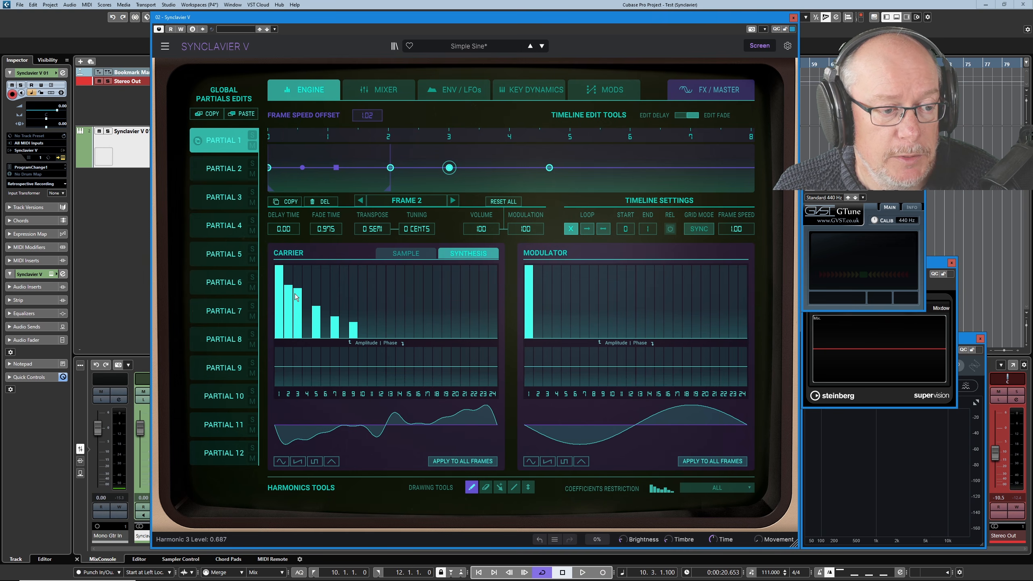
pyautogui.moveTo(296, 297); pyautogui.dragTo(300, 334)
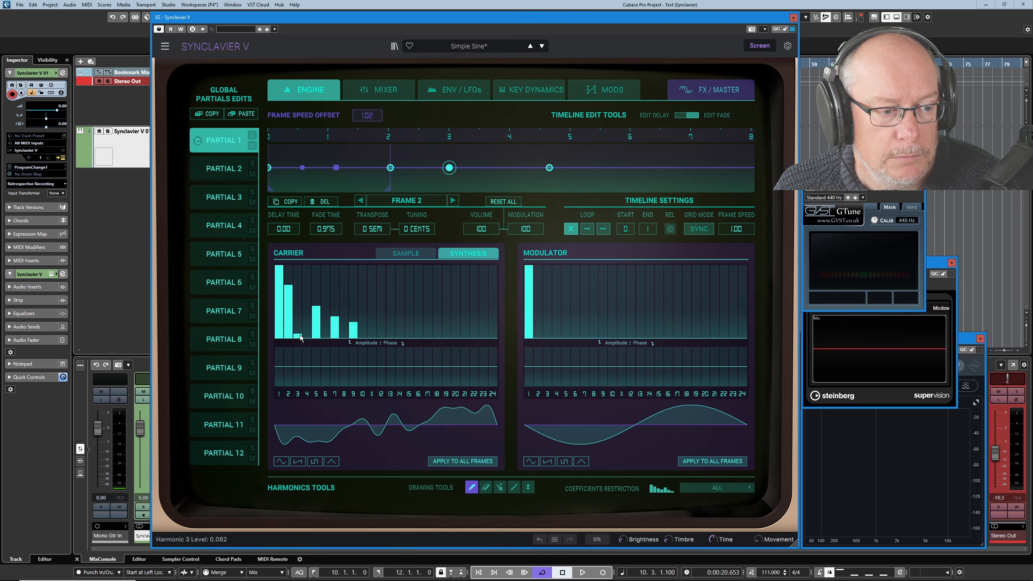
pyautogui.click(308, 289)
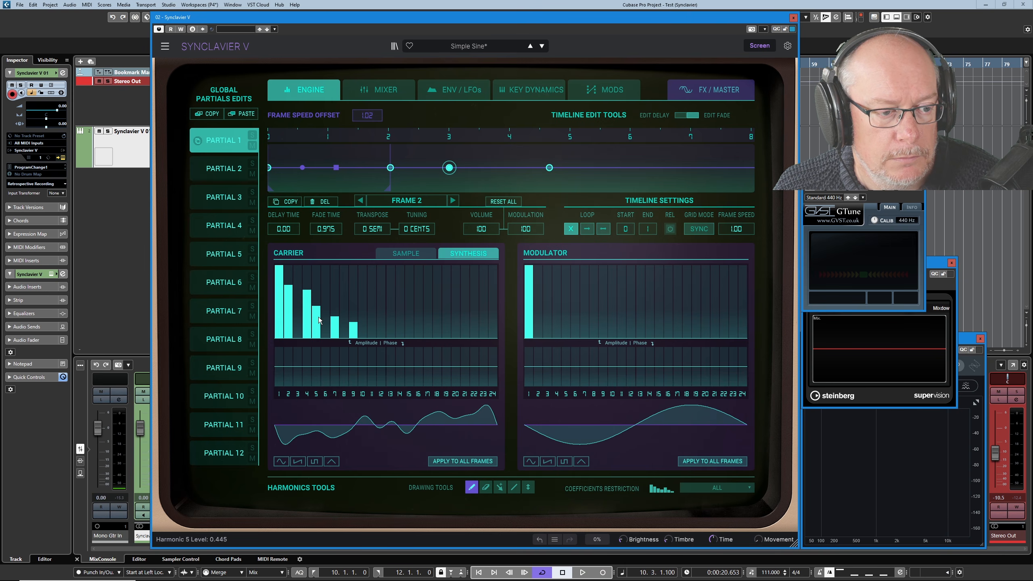
pyautogui.moveTo(317, 317); pyautogui.dragTo(319, 347)
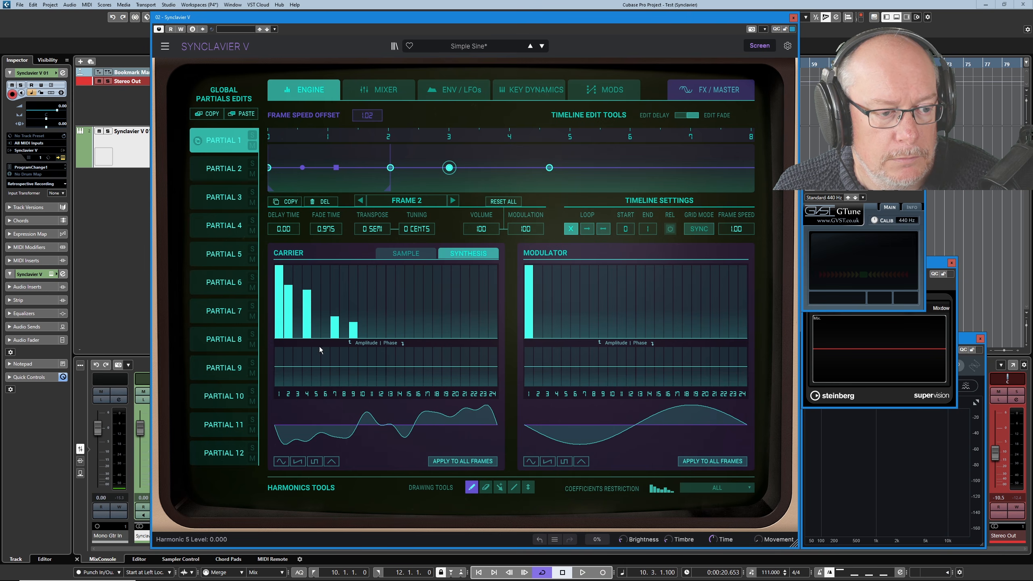
pyautogui.click(324, 308)
pyautogui.click(308, 301)
pyautogui.moveTo(334, 321)
pyautogui.mouseDown()
pyautogui.moveTo(336, 344)
pyautogui.moveTo(356, 364)
pyautogui.mouseUp()
pyautogui.click(345, 322)
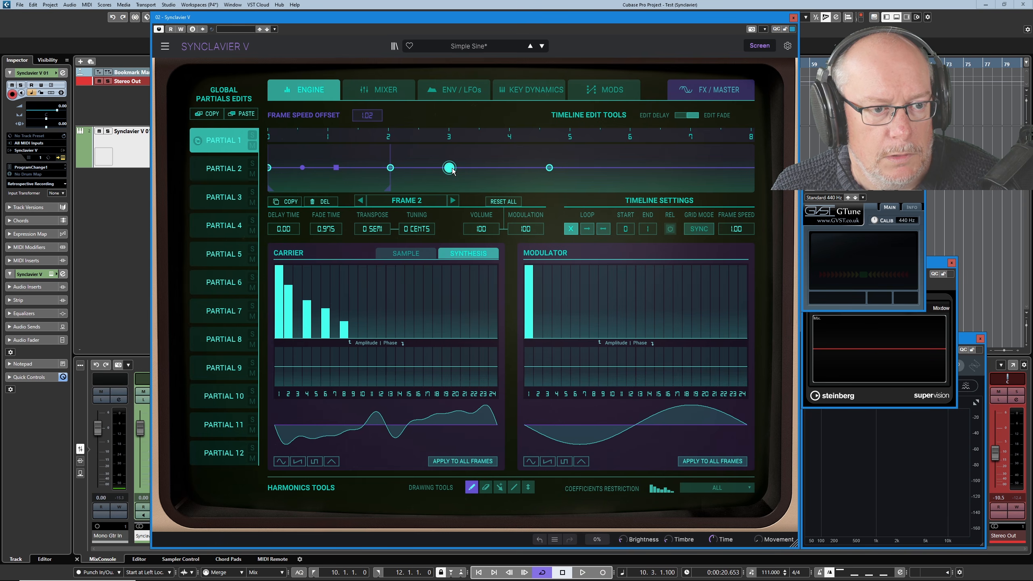
# Lengthen Frame 2's fade time to about 1.34 and 1.69, then shorten it to about 0.761 without moving Frame 3.
pyautogui.moveTo(452, 170); pyautogui.dragTo(475, 171)
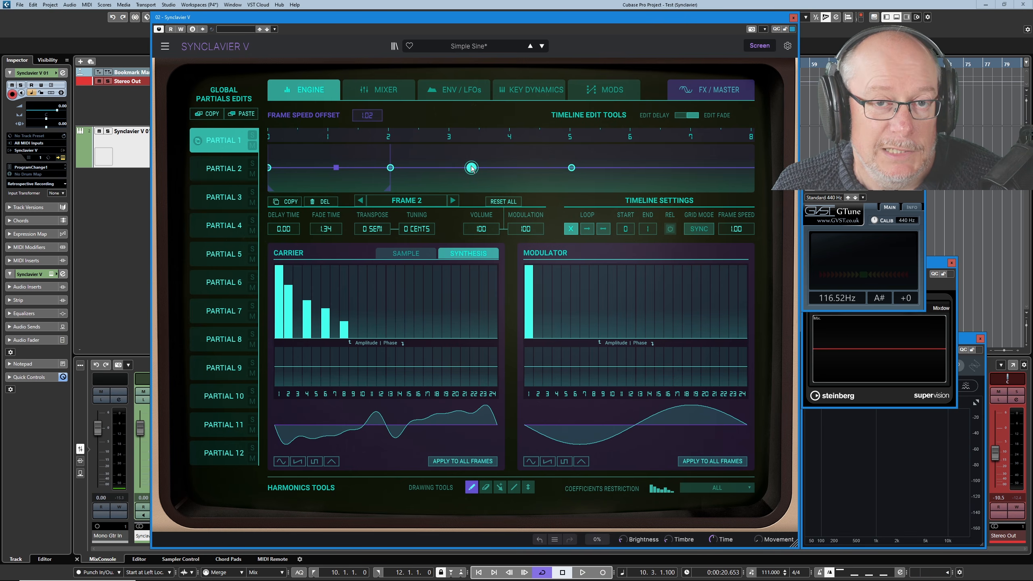
pyautogui.moveTo(471, 168)
pyautogui.mouseDown()
pyautogui.moveTo(569, 171)
pyautogui.moveTo(460, 170)
pyautogui.moveTo(492, 172)
pyautogui.mouseUp()
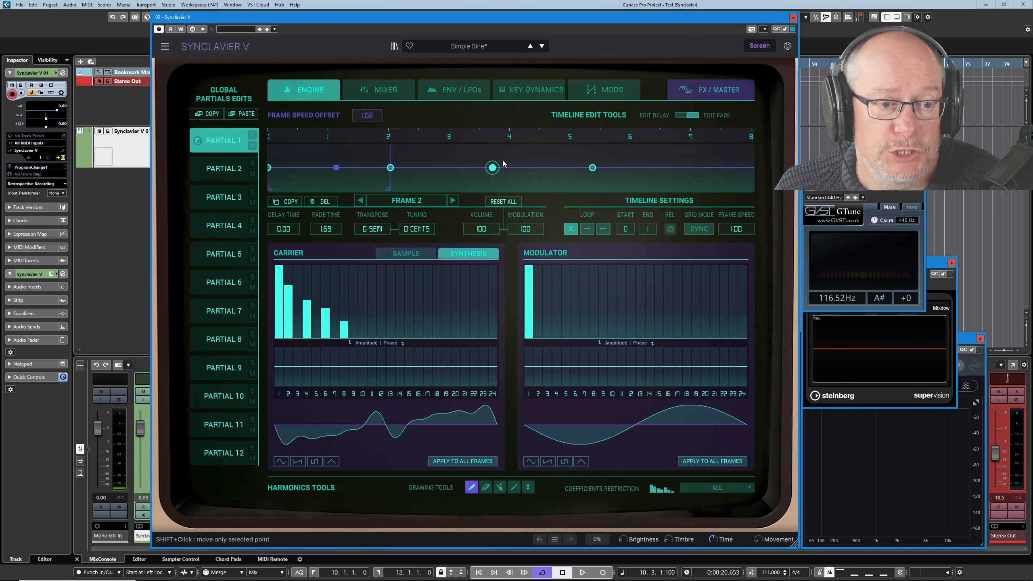
pyautogui.moveTo(490, 168); pyautogui.dragTo(436, 178)
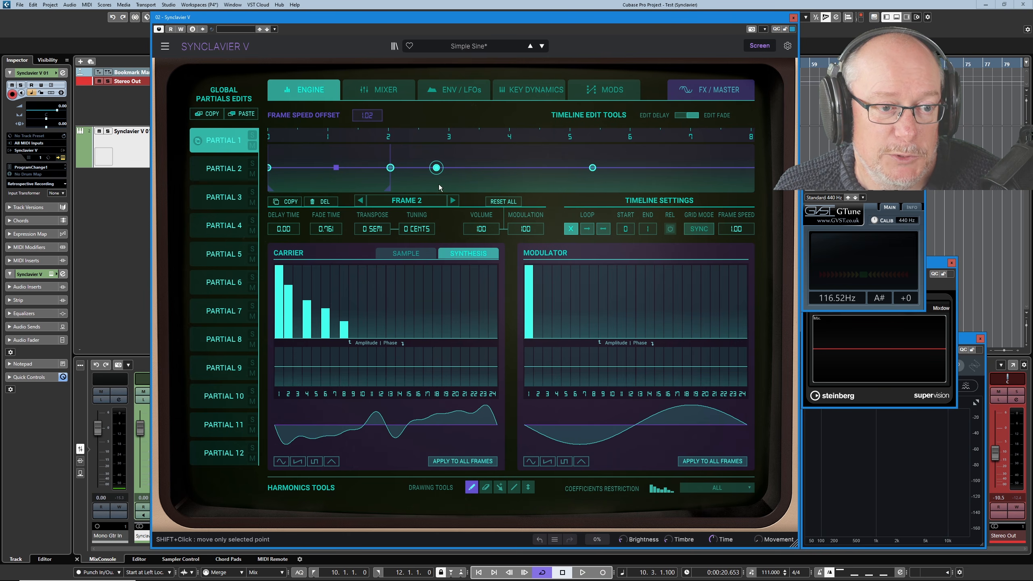
# Check Frame 3's settings, then lengthen Frame 2's fade time to about 1.86.
pyautogui.click(593, 168)
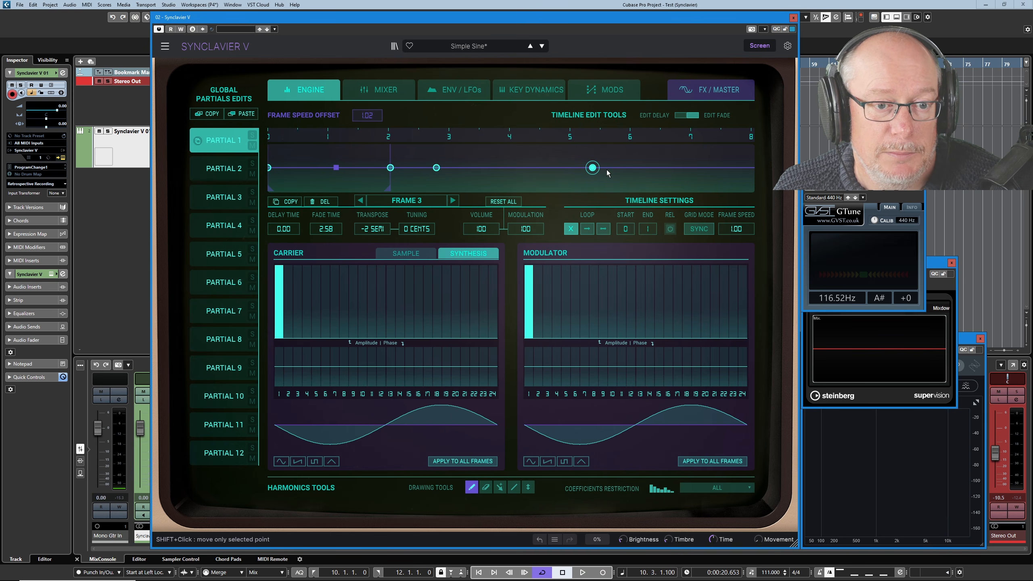
pyautogui.moveTo(436, 168); pyautogui.dragTo(481, 173)
pyautogui.moveTo(522, 175)
pyautogui.mouseDown()
pyautogui.moveTo(476, 177)
pyautogui.moveTo(503, 178)
pyautogui.mouseUp()
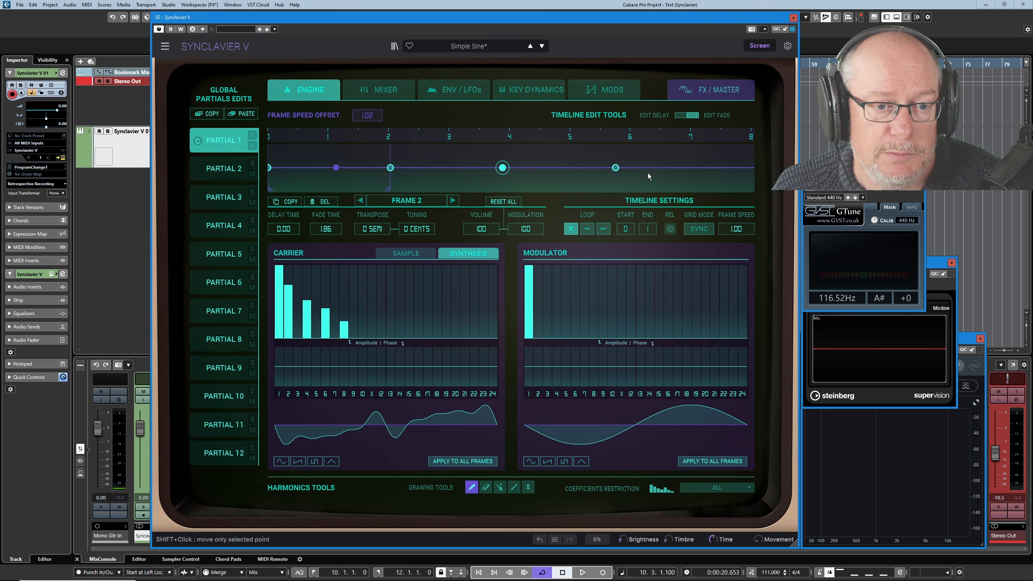
# Copy Frame 2's settings onto Frame 3 and switch between the two frames to compare them.
pyautogui.click(452, 200)
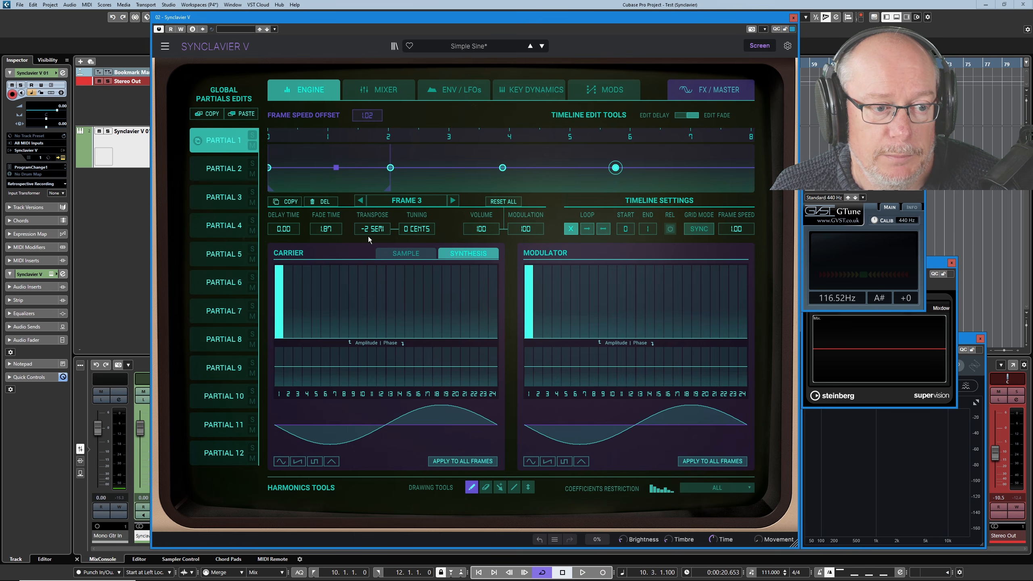
pyautogui.click(503, 168)
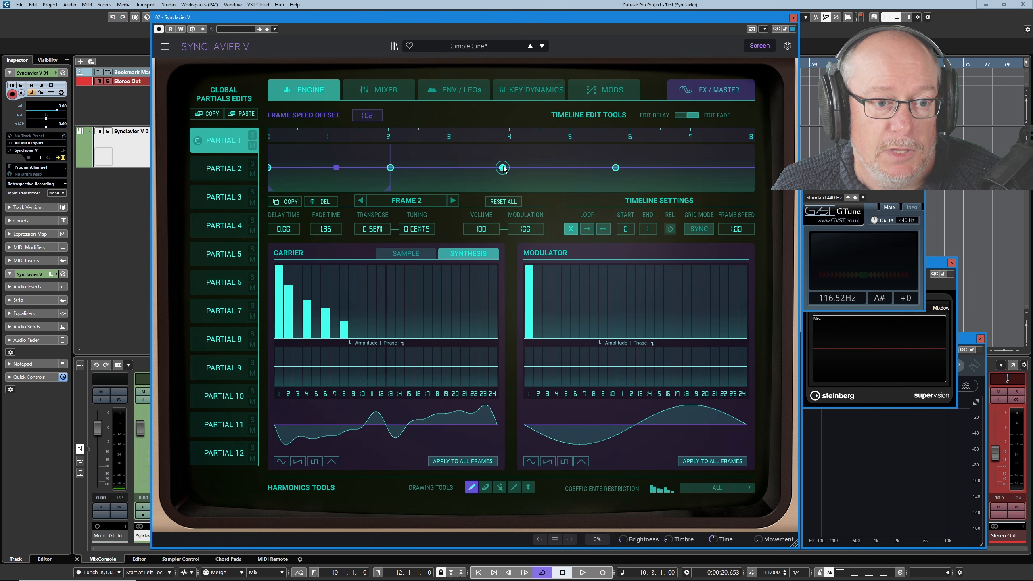
pyautogui.click(292, 202)
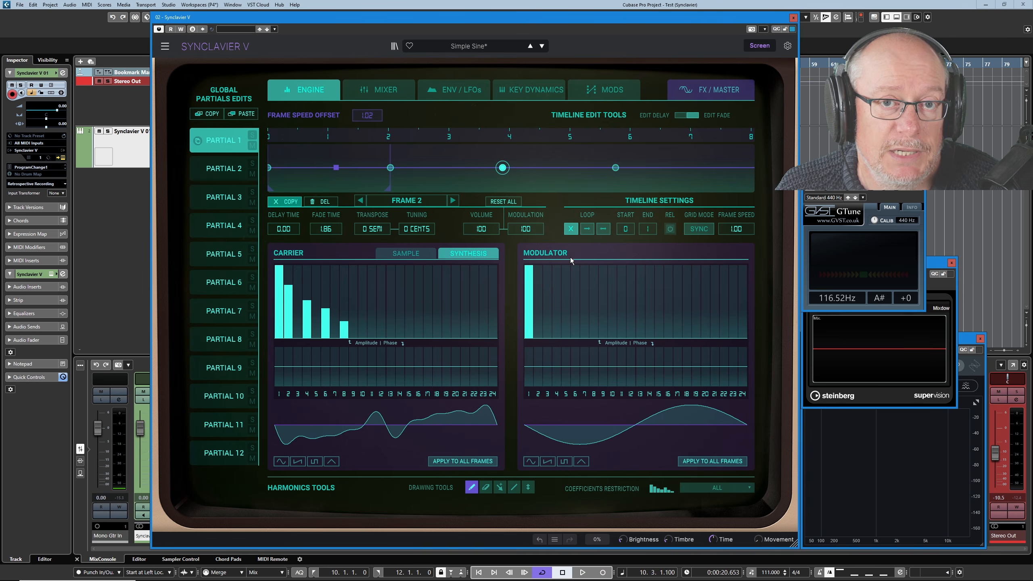
pyautogui.click(615, 168)
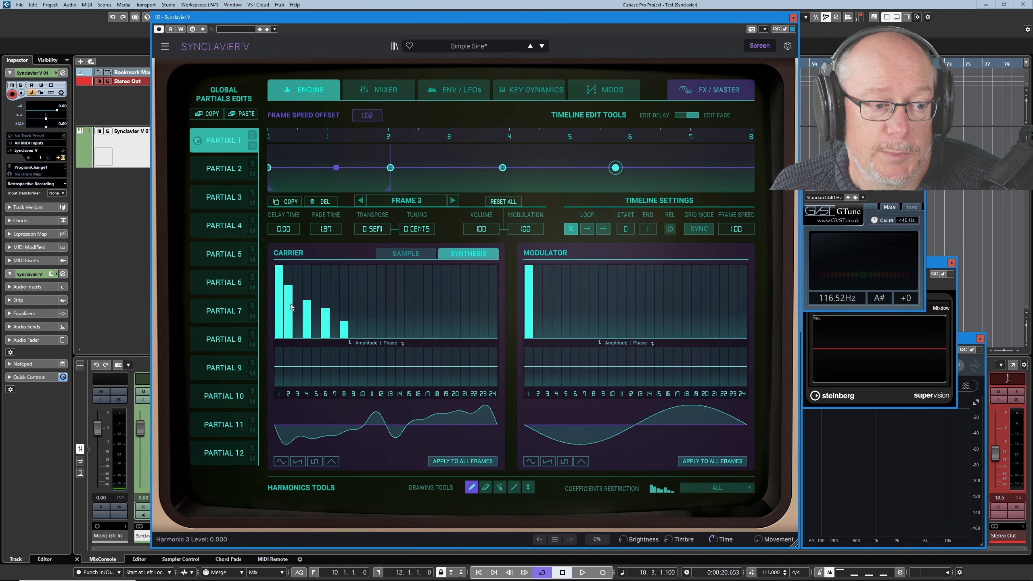
pyautogui.click(503, 168)
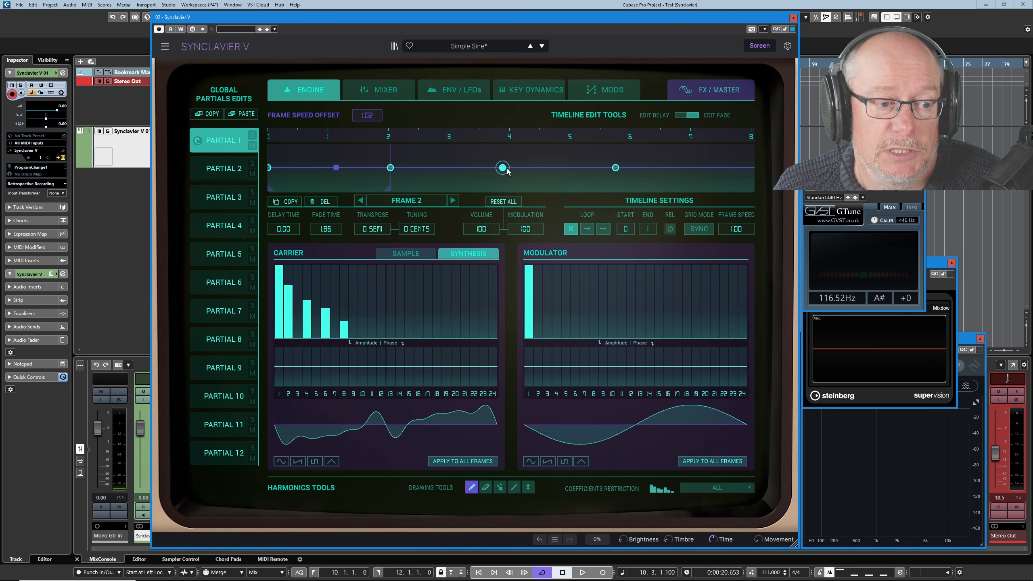
pyautogui.click(615, 168)
pyautogui.click(503, 168)
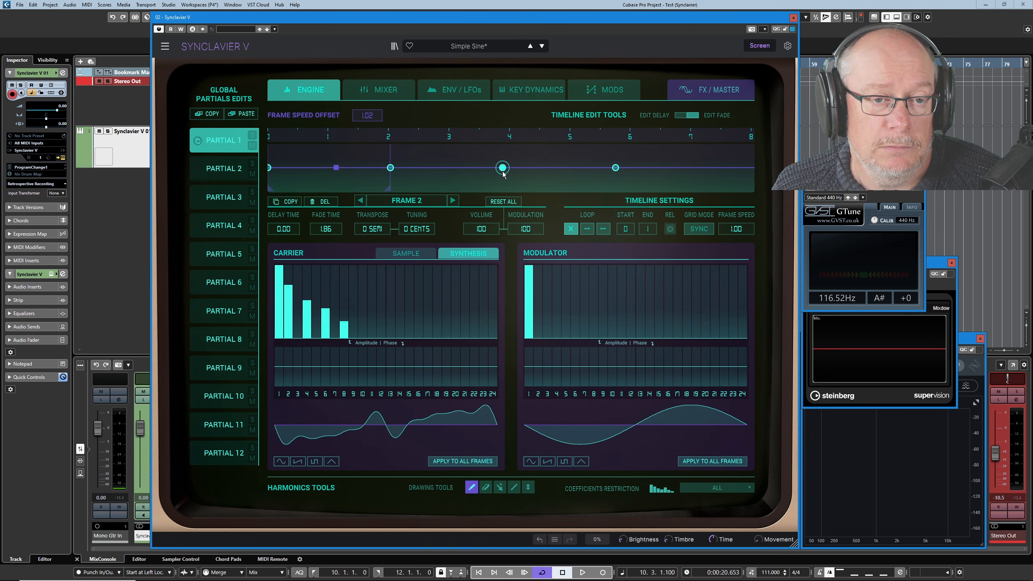
# Copy Frame 2 of Partial 1 onto the Basic Partial of Partial 2, and return to Partial 1.
pyautogui.scroll(2, 411, 176)
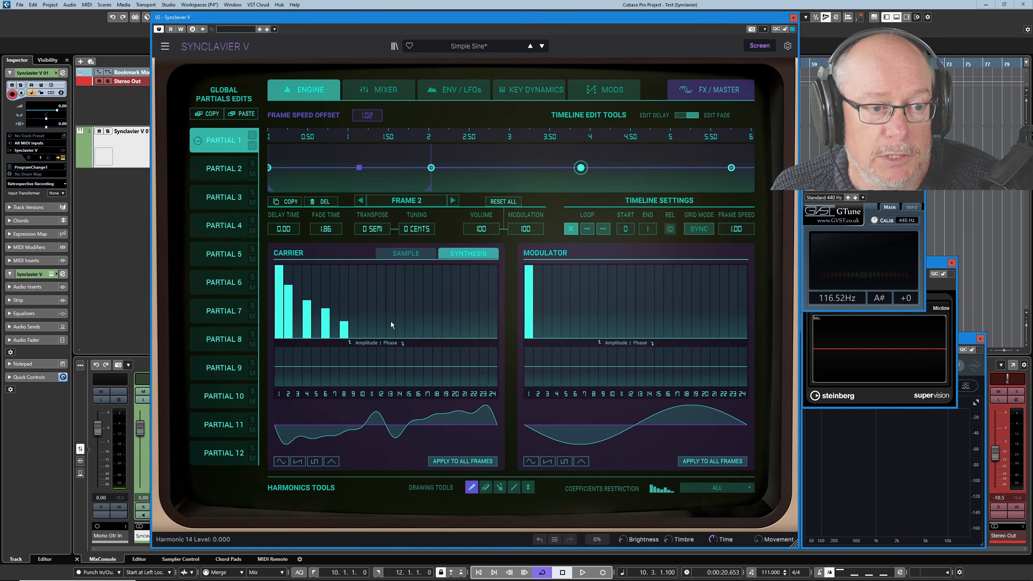
pyautogui.click(290, 201)
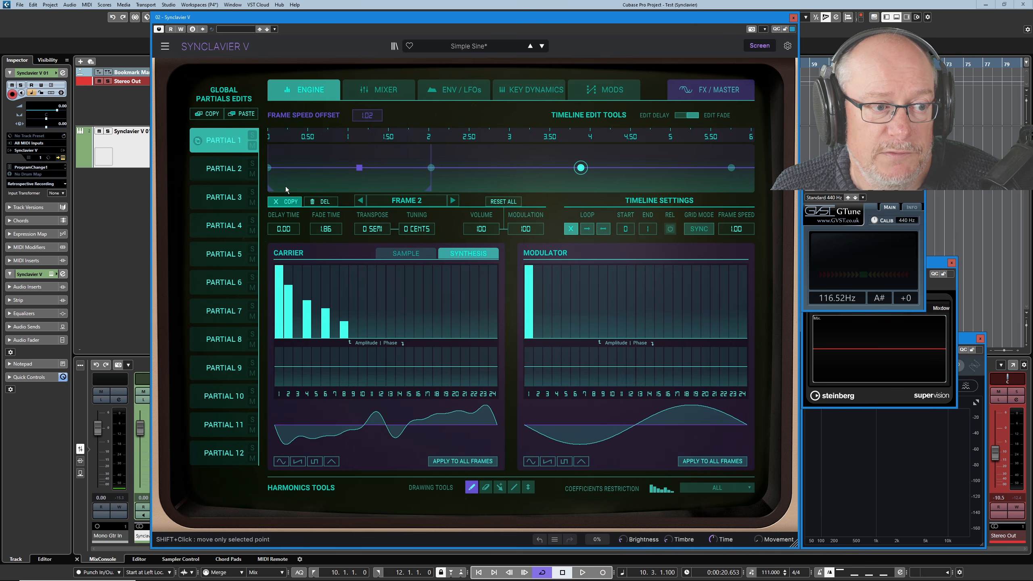
pyautogui.click(226, 173)
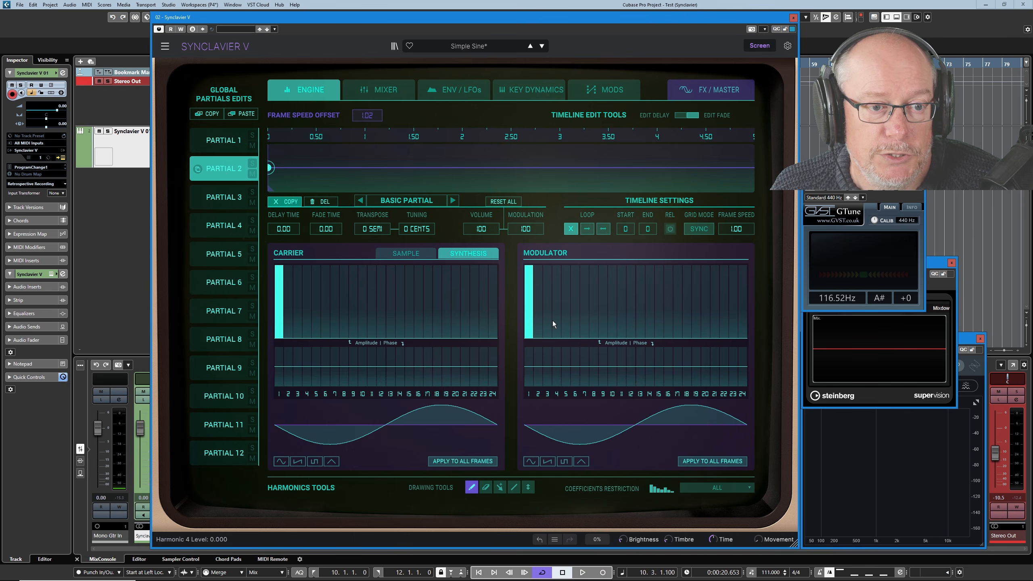
pyautogui.click(269, 168)
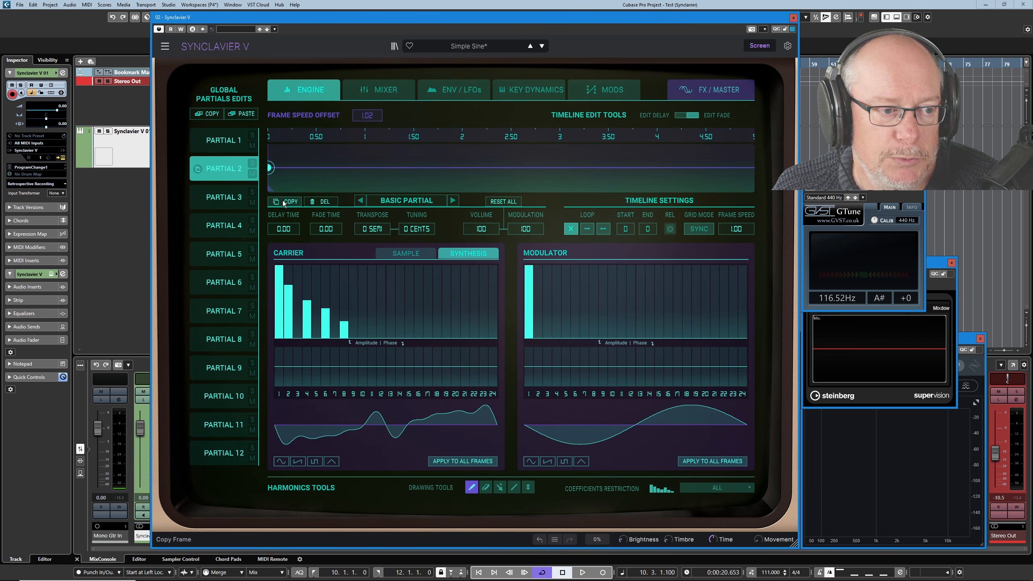
pyautogui.click(234, 140)
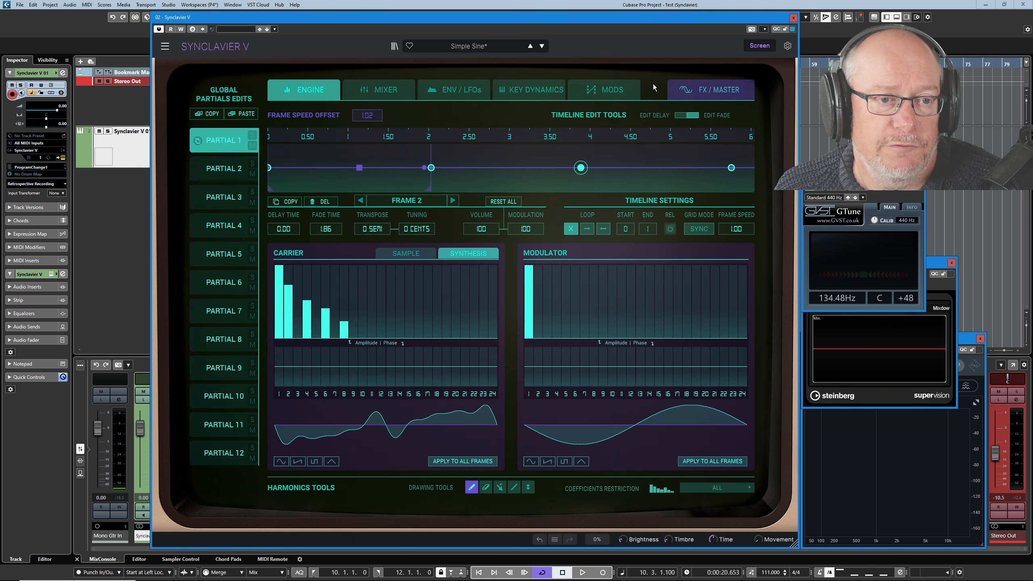
# Load the Agressive FM Lead preset from the Lead category and show the mixer settings of its partials.
pyautogui.click(469, 45)
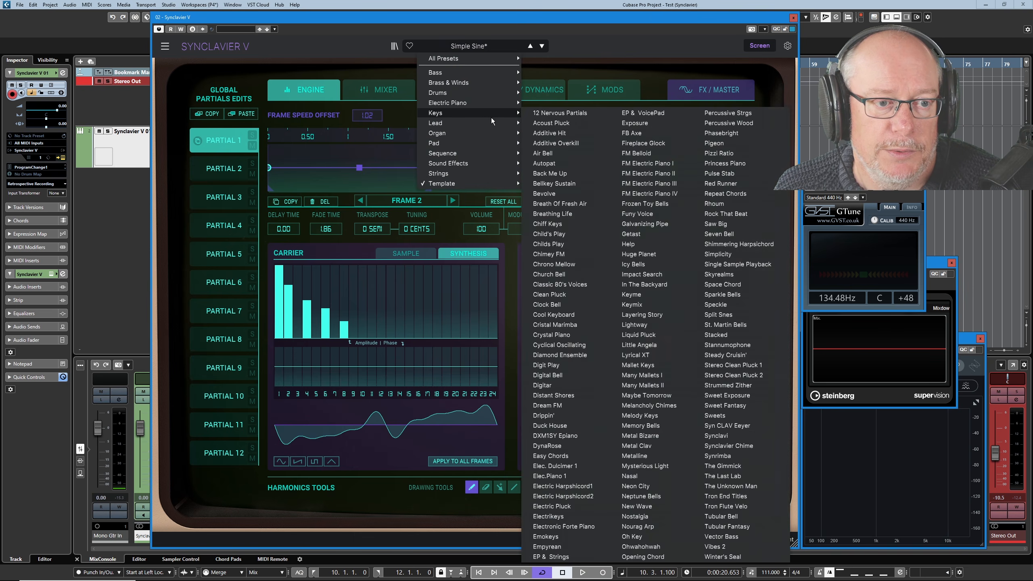
pyautogui.moveTo(490, 119)
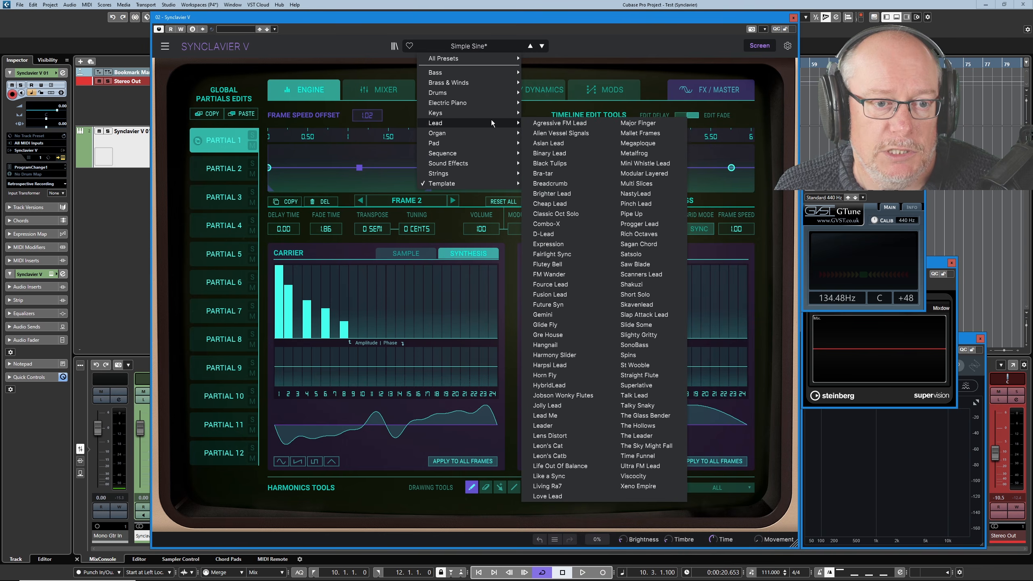
pyautogui.click(566, 121)
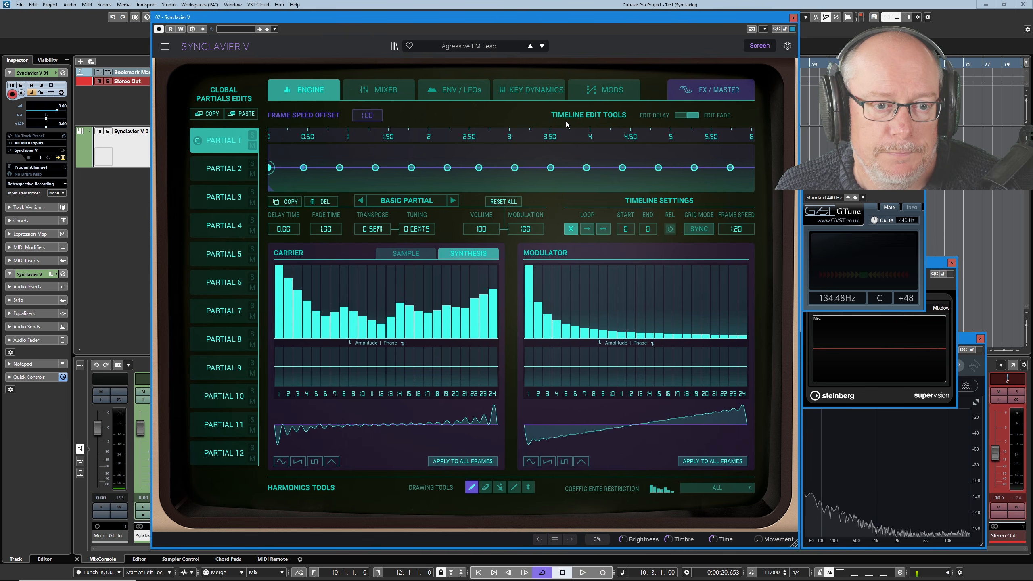
pyautogui.click(394, 91)
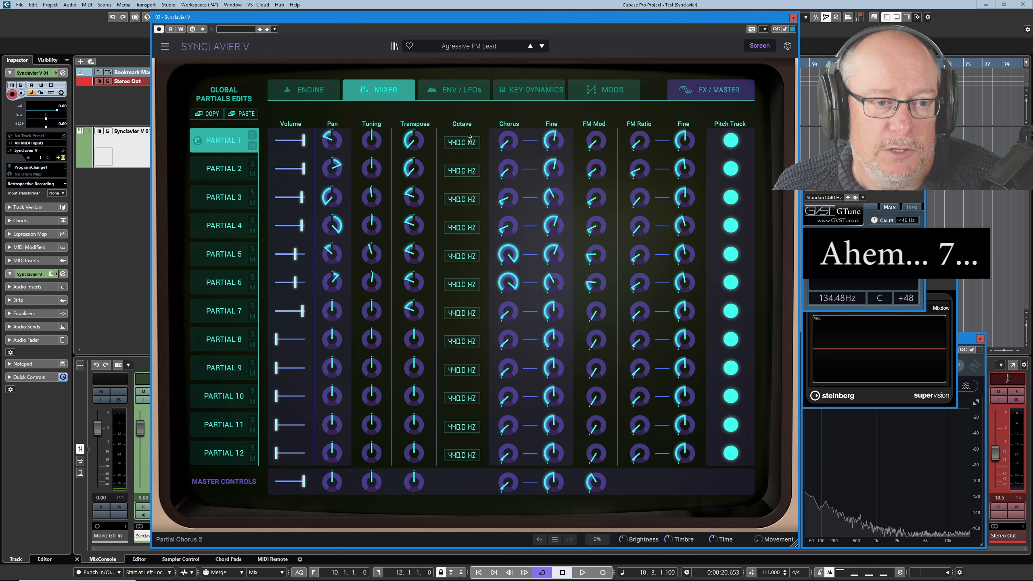
# Look over Partial 1's envelope and mixer settings, then return to its timeline and solo the partial.
pyautogui.click(467, 93)
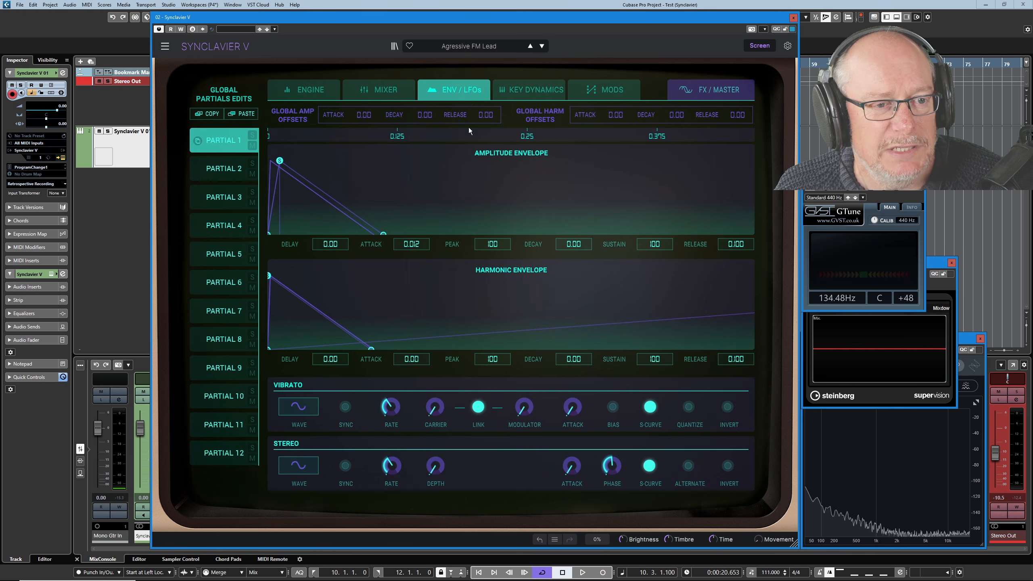
pyautogui.click(392, 90)
pyautogui.click(311, 92)
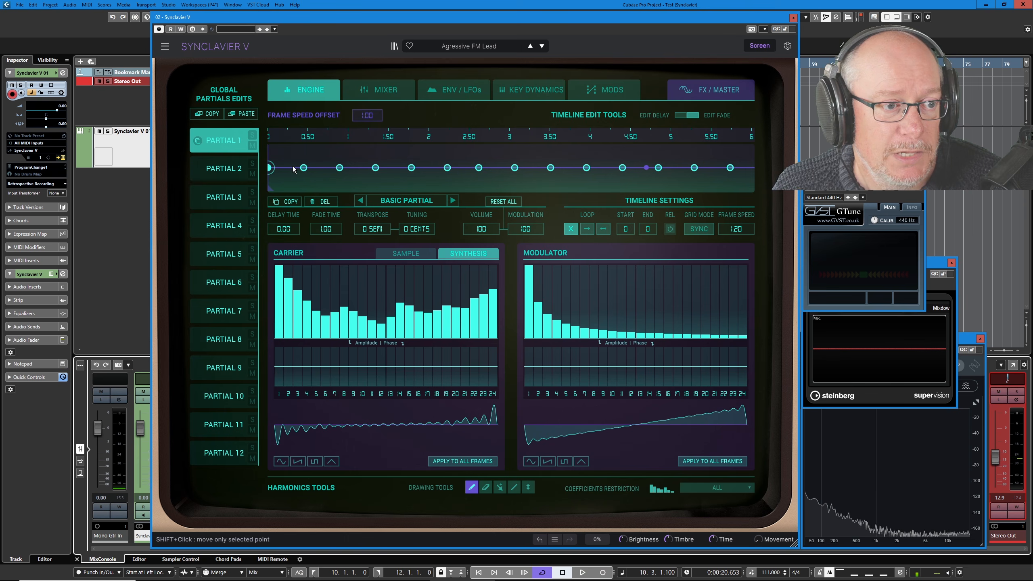
pyautogui.click(253, 135)
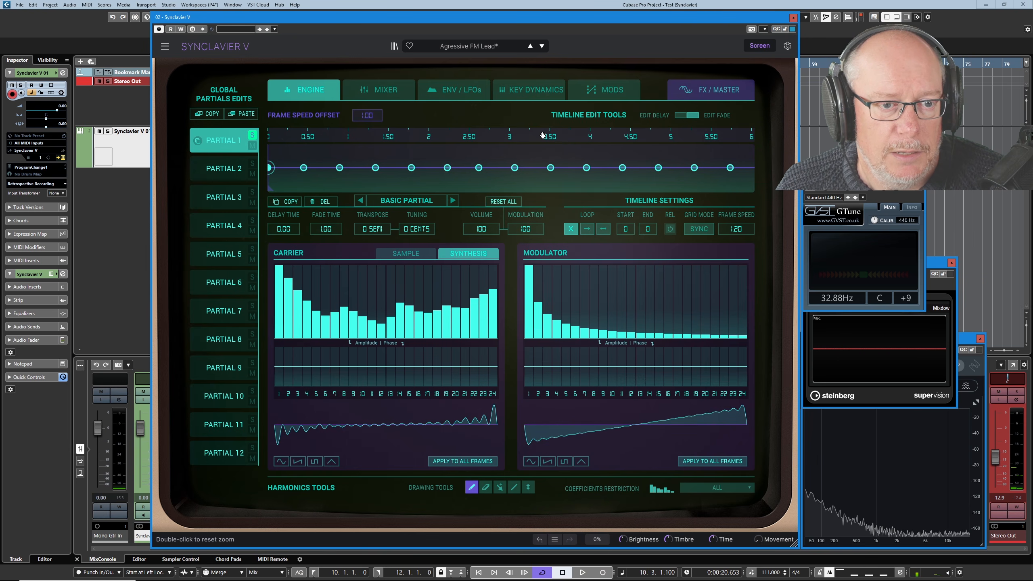
# Show all of Partial 1's frames on the timeline and compare the last frame's harmonics with the Basic Partial's.
pyautogui.scroll(-3, 543, 134)
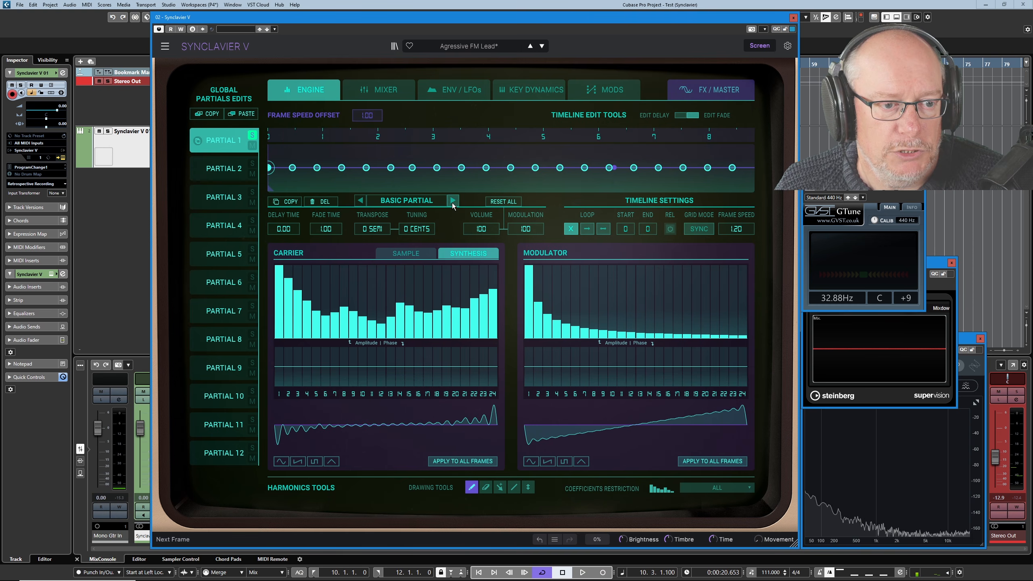
pyautogui.click(732, 167)
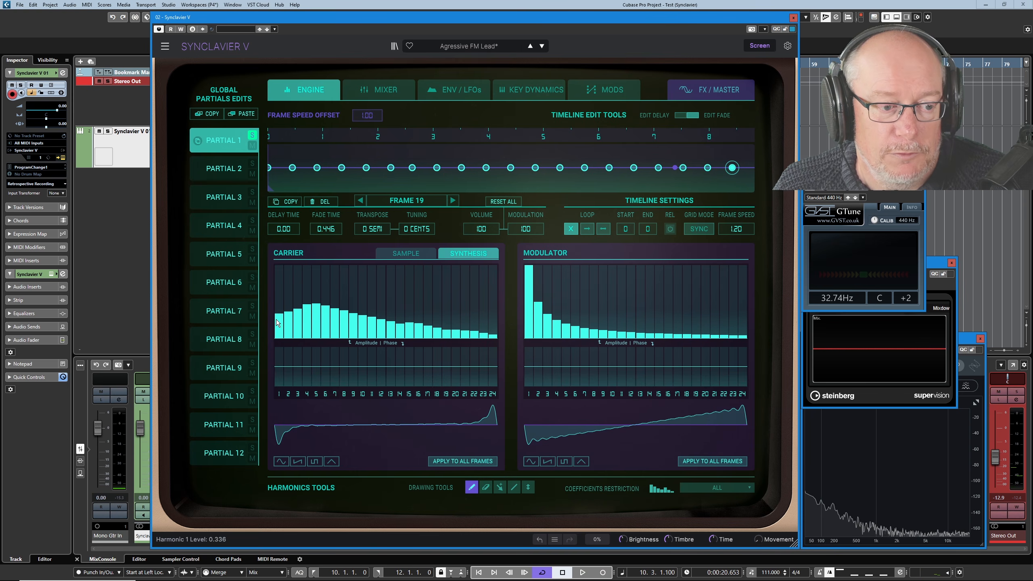
pyautogui.click(270, 167)
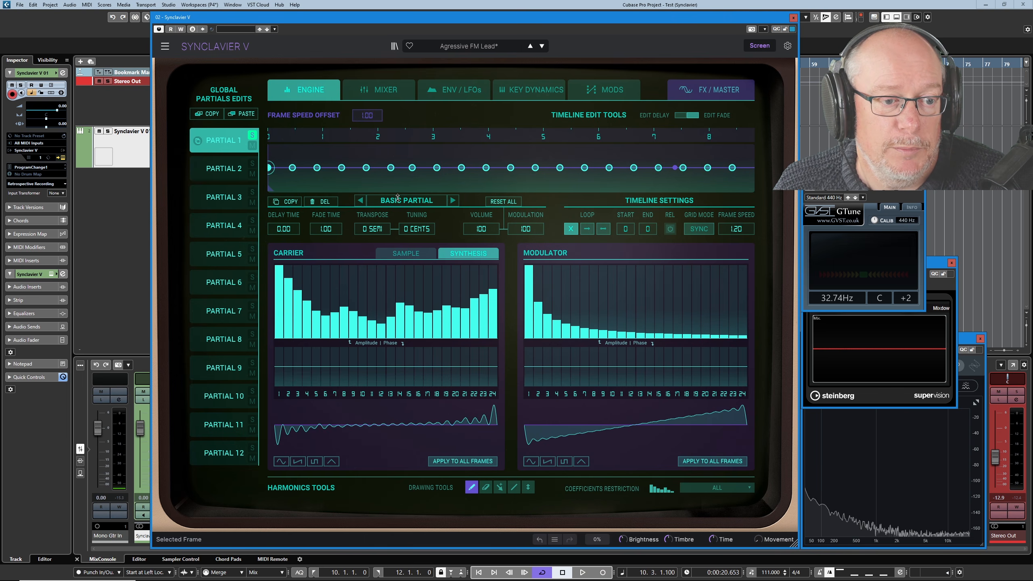
# Go through Partial 1's frames in order from Frame 1 to Frame 19, examining their alternating carrier and modulator harmonics.
pyautogui.click(453, 200)
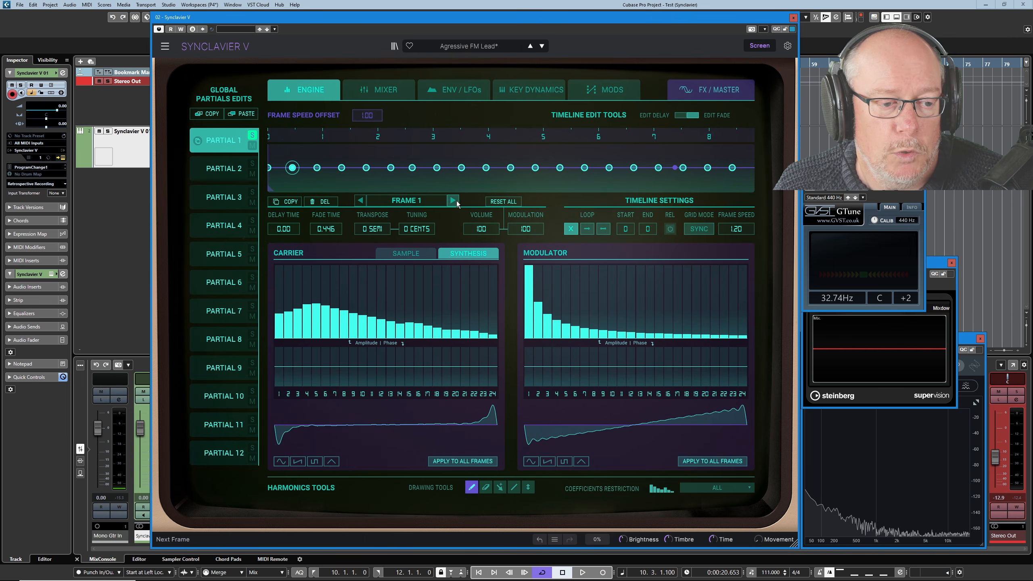
pyautogui.click(453, 200)
pyautogui.click(452, 200)
pyautogui.click(453, 200)
pyautogui.click(453, 200)
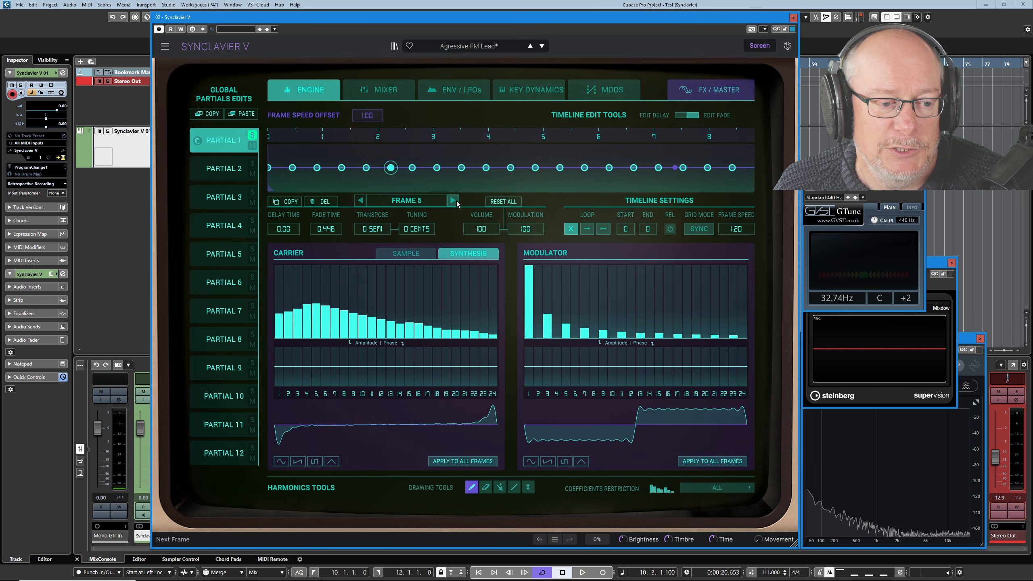
pyautogui.click(452, 200)
pyautogui.click(452, 200)
pyautogui.click(453, 201)
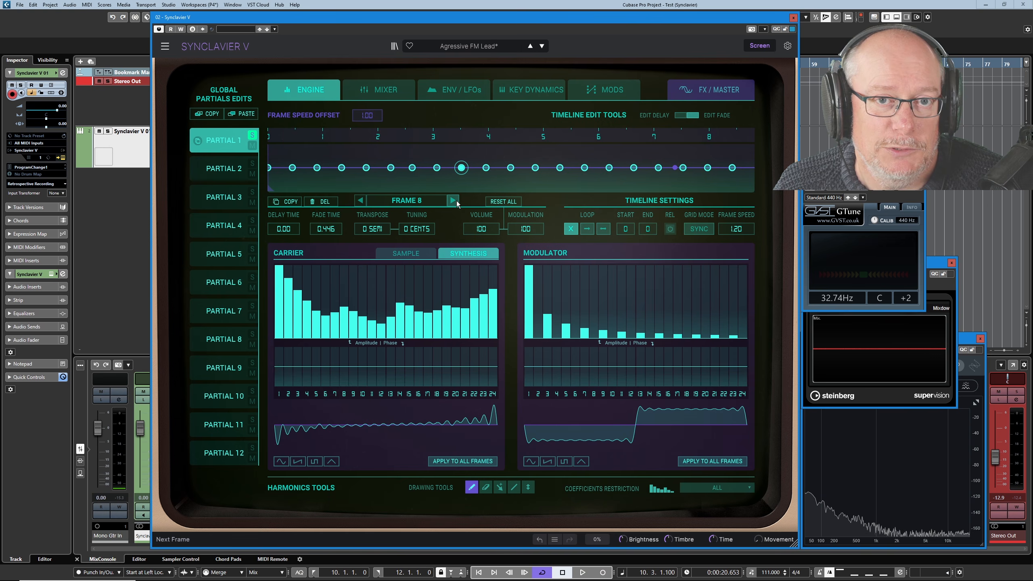
pyautogui.click(456, 202)
pyautogui.click(455, 202)
pyautogui.click(455, 202)
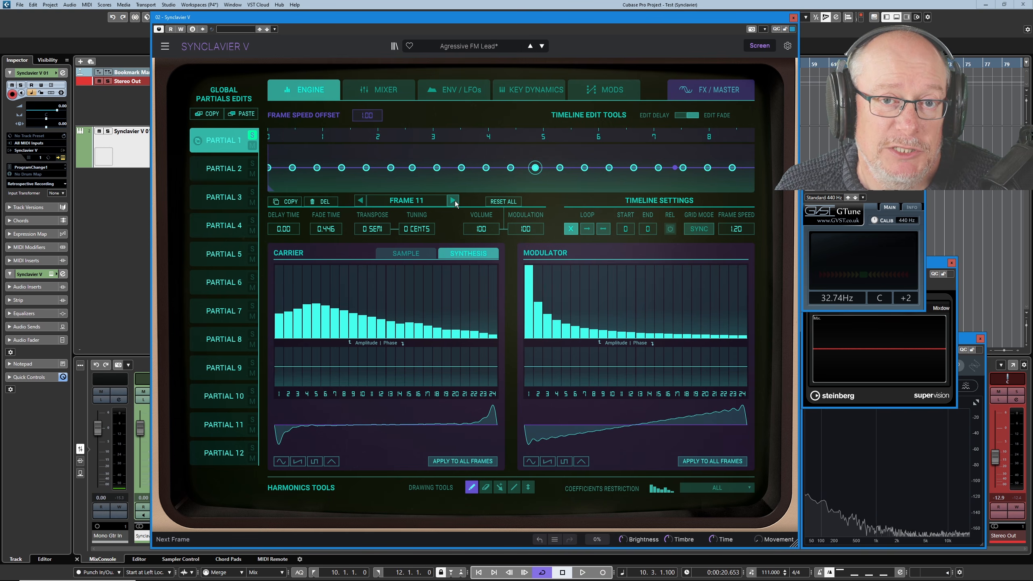
pyautogui.click(455, 202)
pyautogui.click(455, 202)
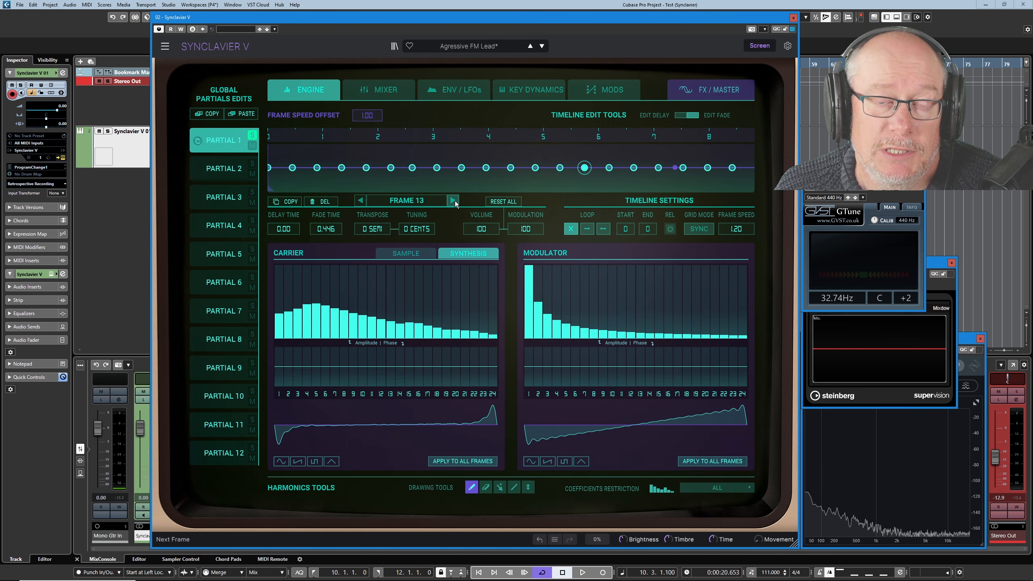
pyautogui.click(455, 202)
pyautogui.click(455, 202)
pyautogui.click(455, 202)
pyautogui.click(455, 202)
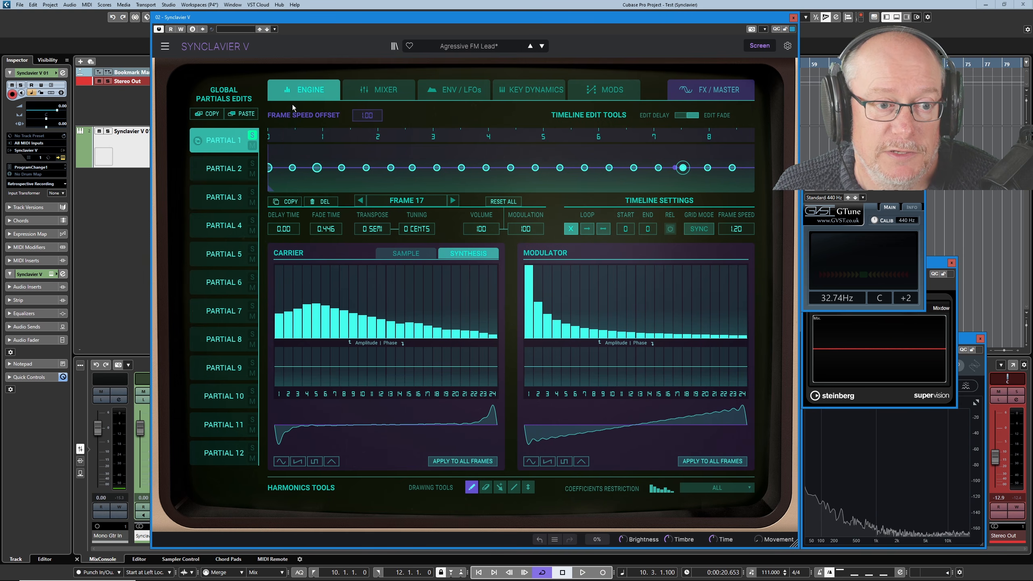
pyautogui.click(731, 168)
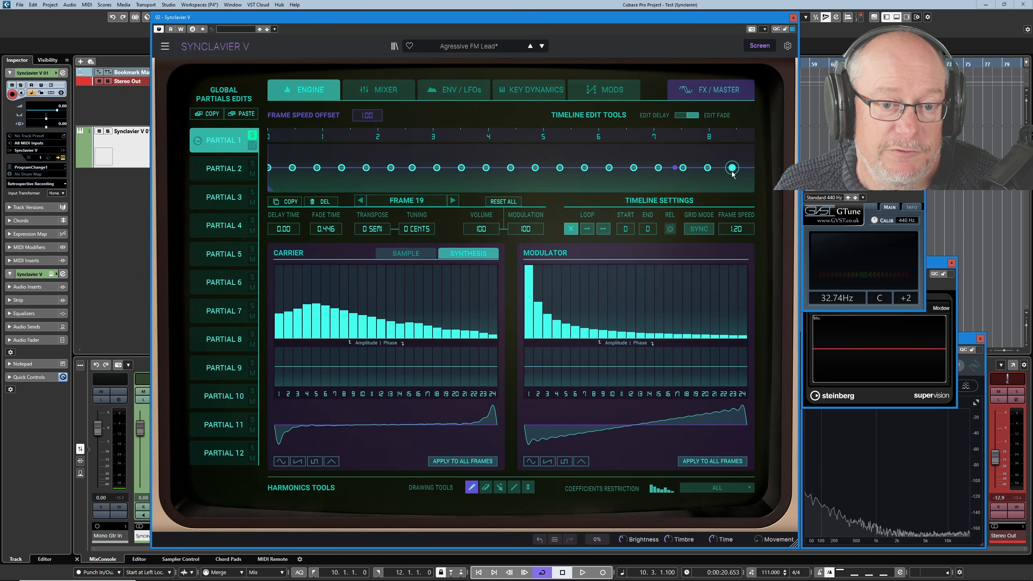
# Duplicate Frame 18 and move the copy beyond the timeline's last frame, with a fade time of about 0.383.
pyautogui.click(708, 168)
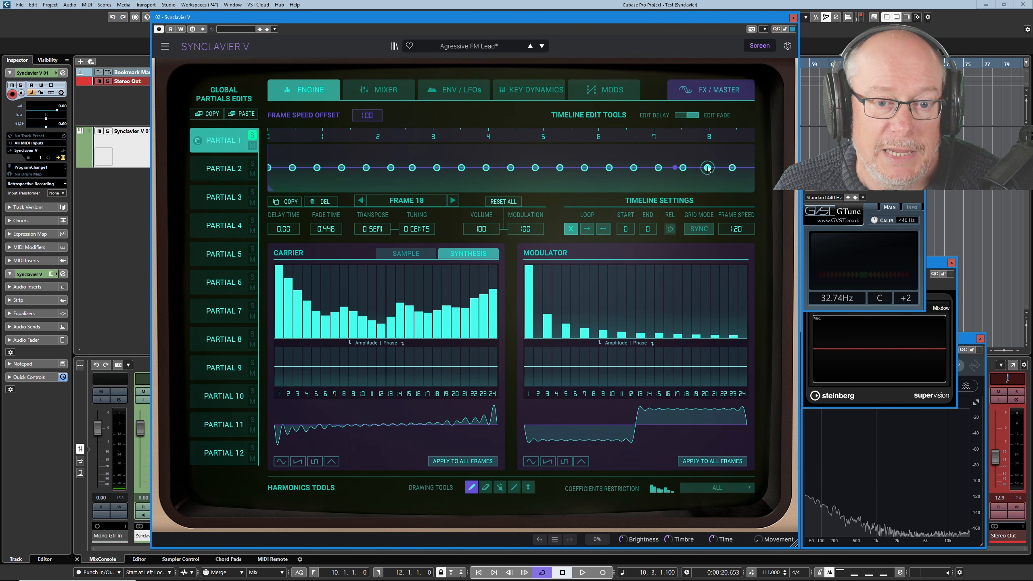
pyautogui.click(708, 167)
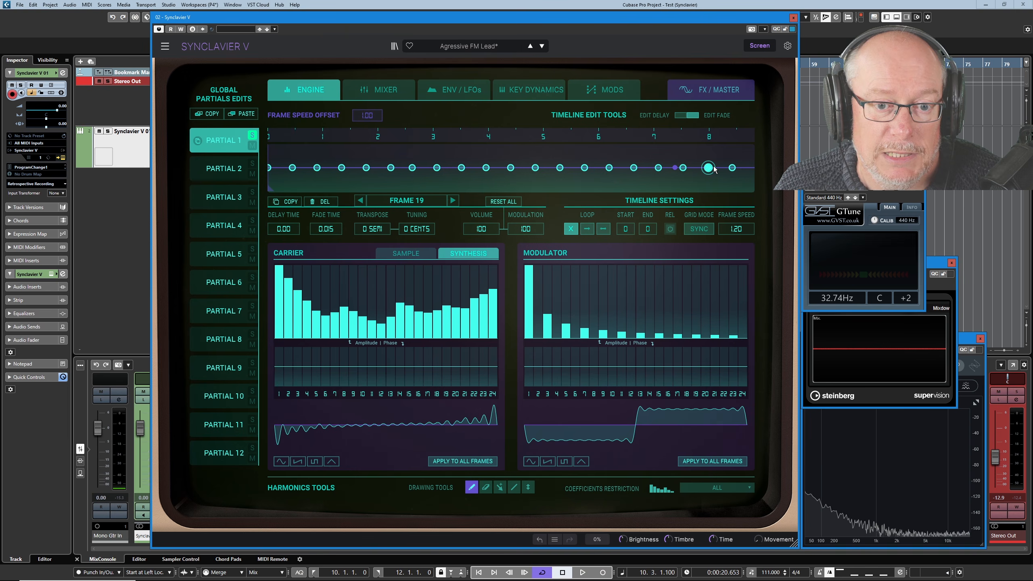
pyautogui.moveTo(708, 168); pyautogui.dragTo(714, 171)
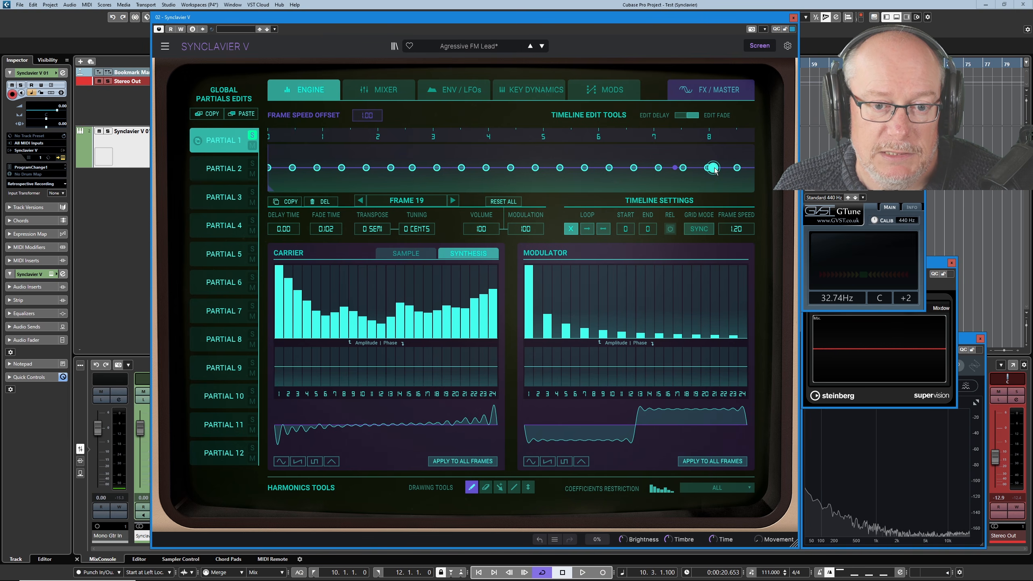
pyautogui.moveTo(738, 132); pyautogui.dragTo(627, 168)
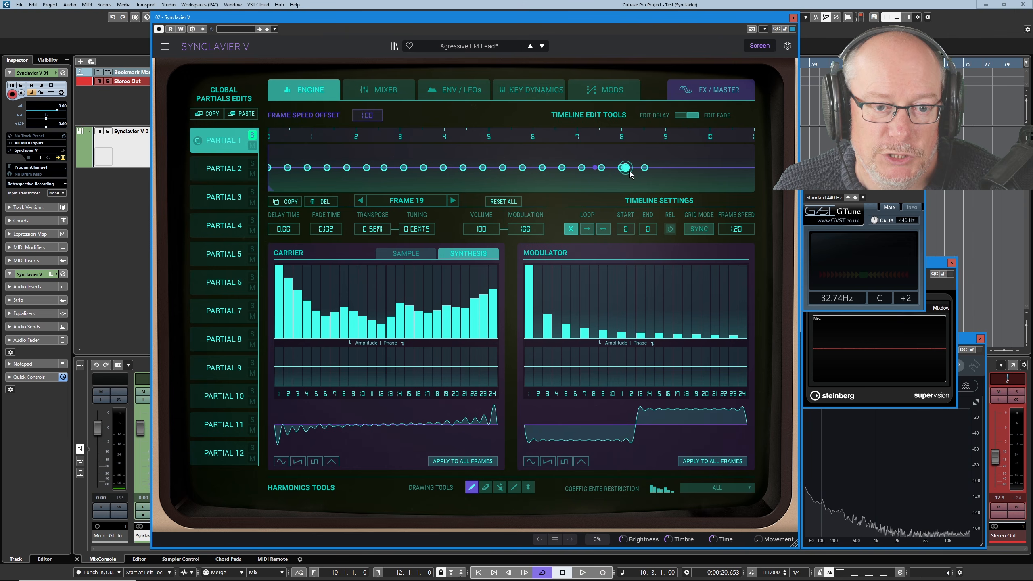
pyautogui.click(361, 202)
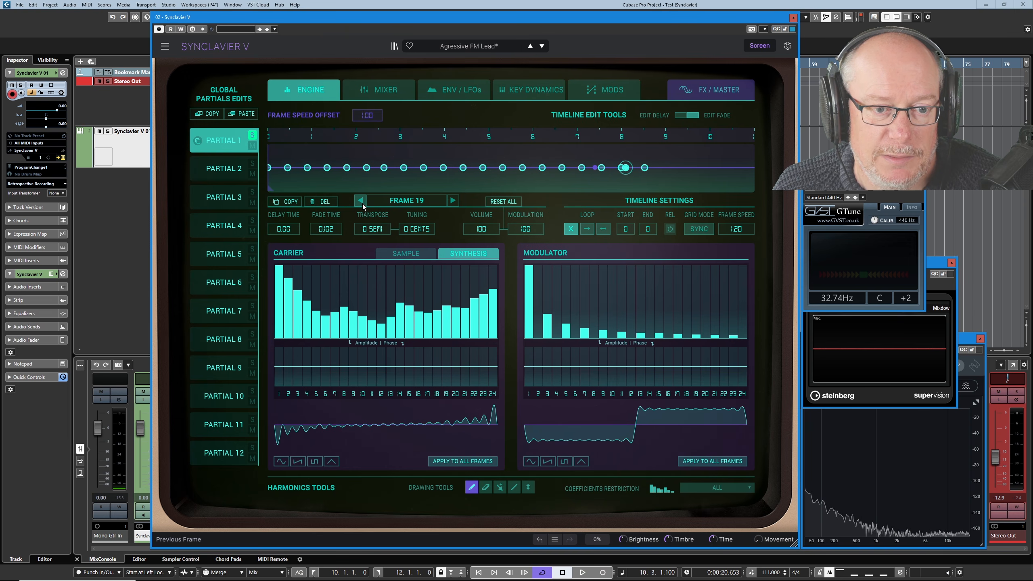
pyautogui.click(452, 200)
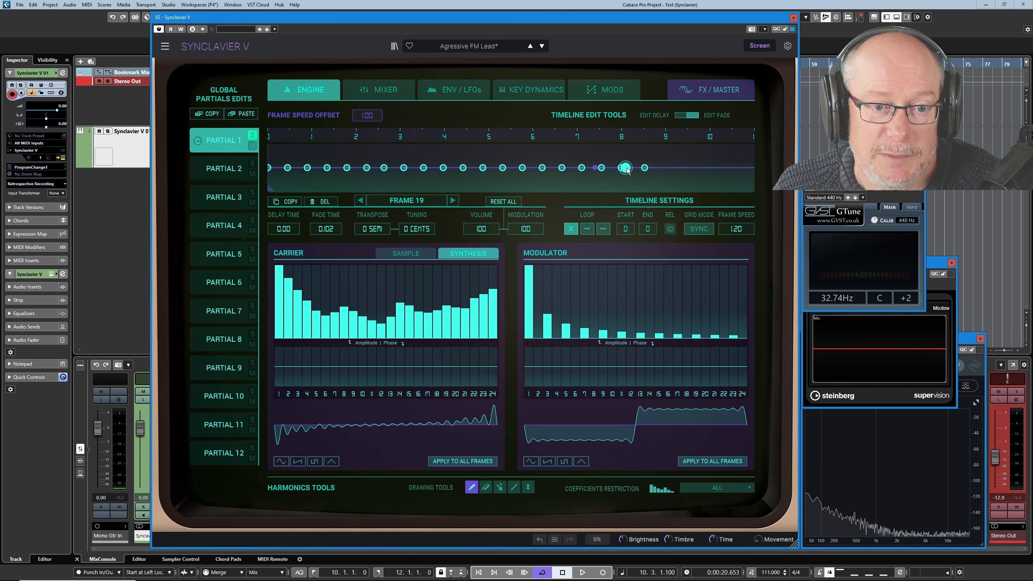
pyautogui.moveTo(627, 171); pyautogui.dragTo(631, 179)
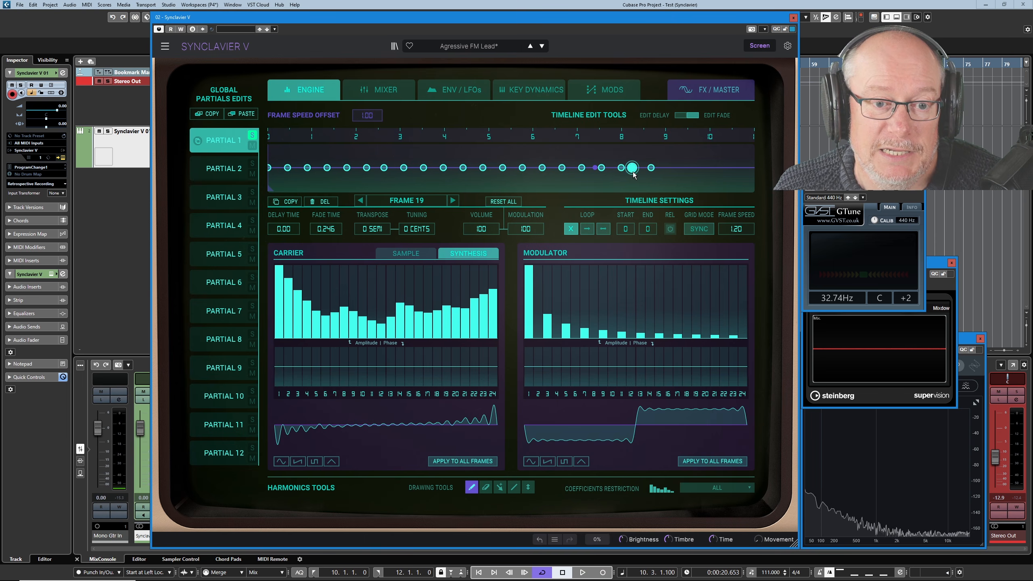
pyautogui.moveTo(631, 172); pyautogui.dragTo(668, 176)
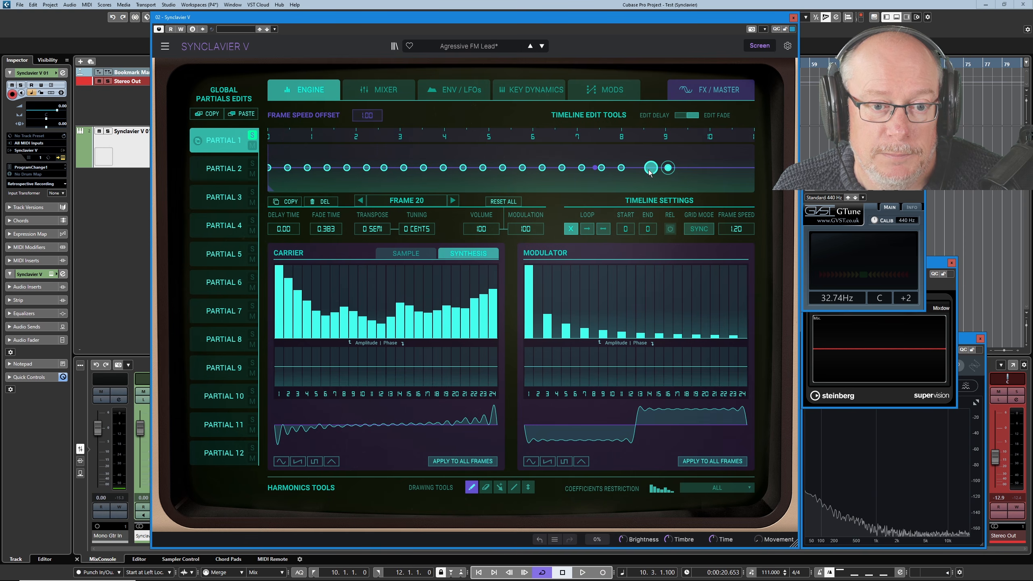
# Shorten Frame 19's fade time to about 0.429, then duplicate it and place the copy at the timeline's end with about 0.392 fade time.
pyautogui.moveTo(649, 171); pyautogui.dragTo(639, 168)
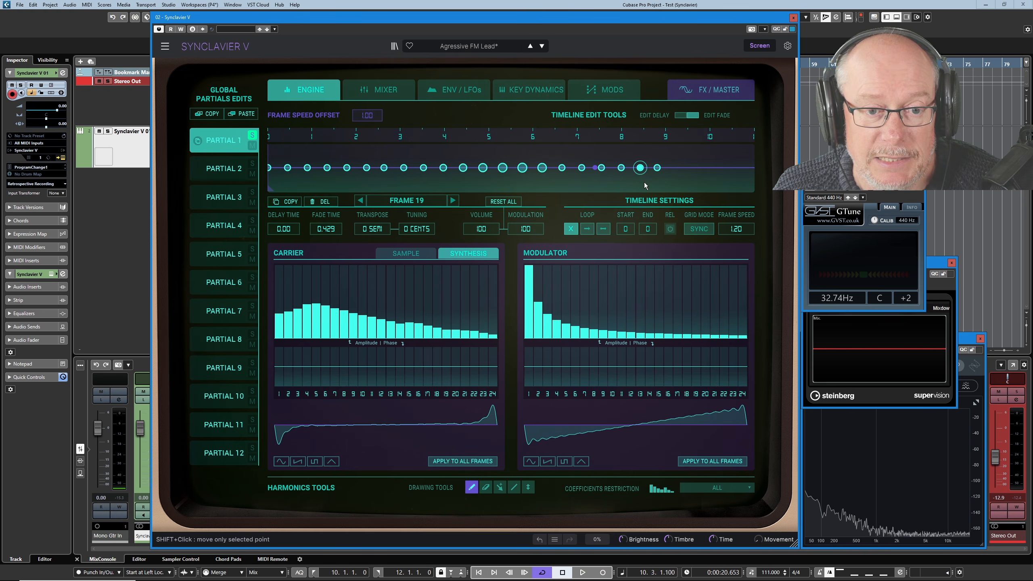
pyautogui.click(640, 171)
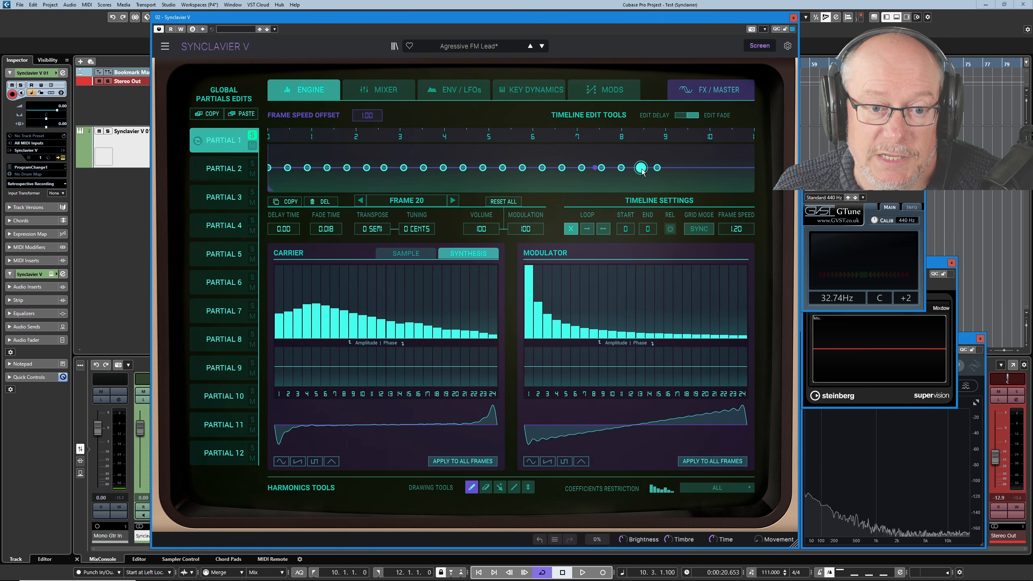
pyautogui.moveTo(658, 168); pyautogui.dragTo(675, 169)
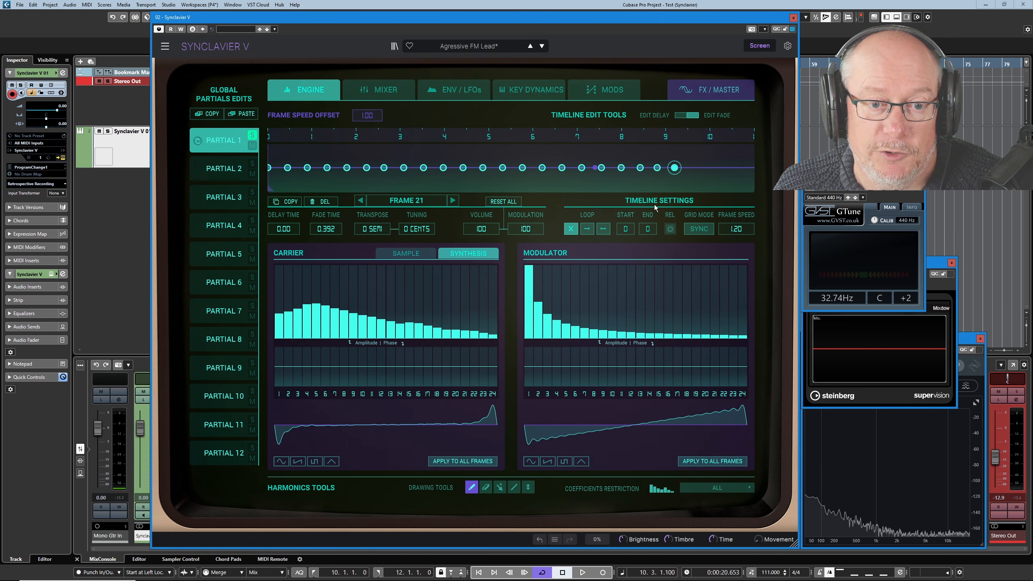
# Compare the harmonics of the timeline's closing frames, from Frame 17 through the added Frames 20 and 21.
pyautogui.click(657, 168)
pyautogui.click(674, 168)
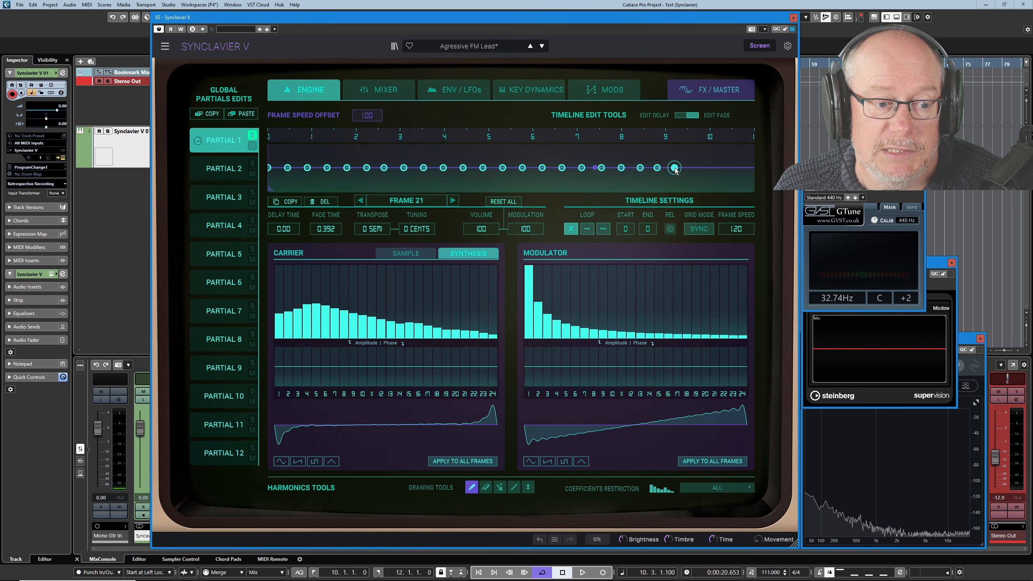
pyautogui.click(657, 168)
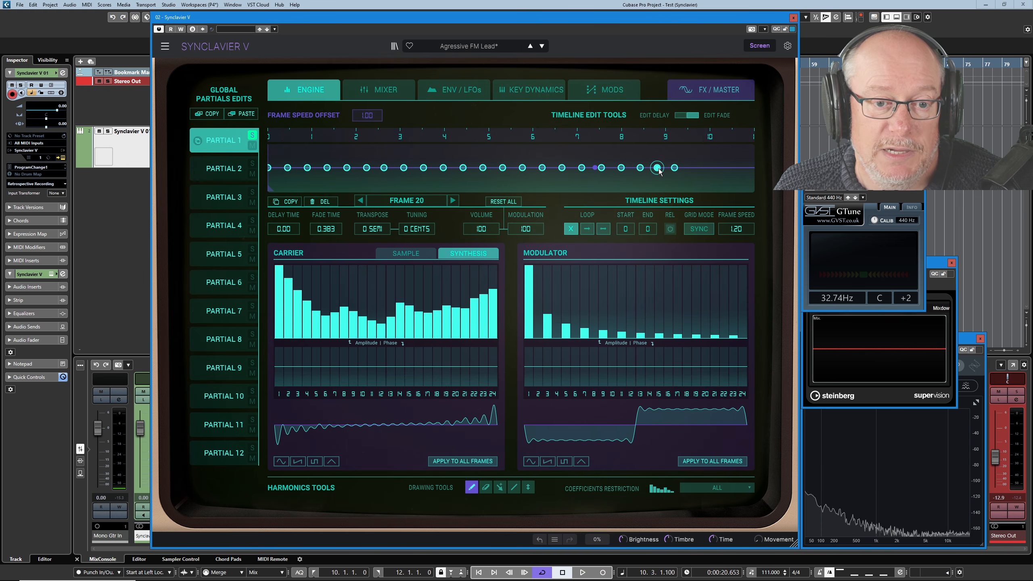
pyautogui.click(601, 167)
pyautogui.click(621, 167)
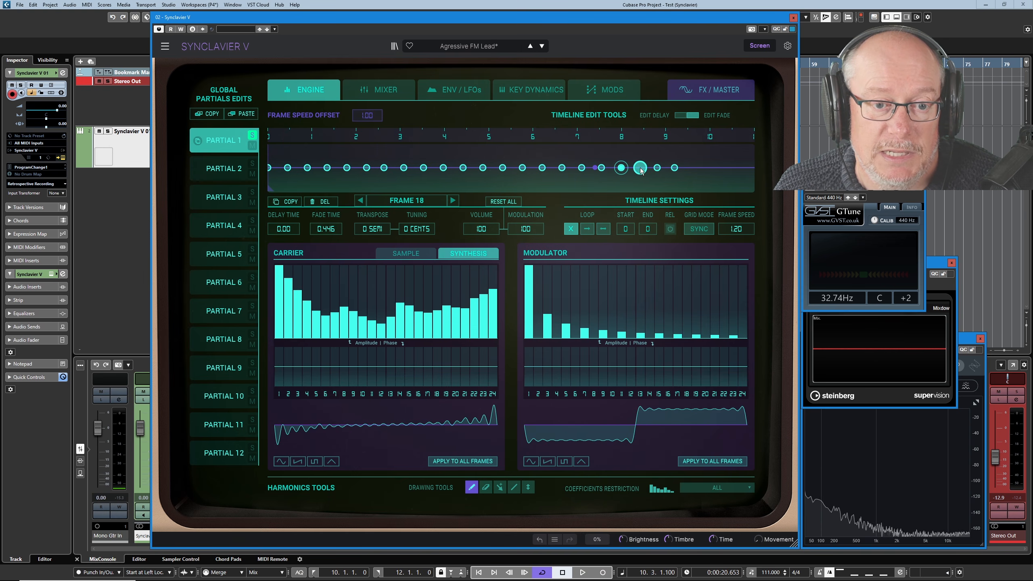
pyautogui.click(640, 167)
pyautogui.click(657, 167)
pyautogui.click(674, 167)
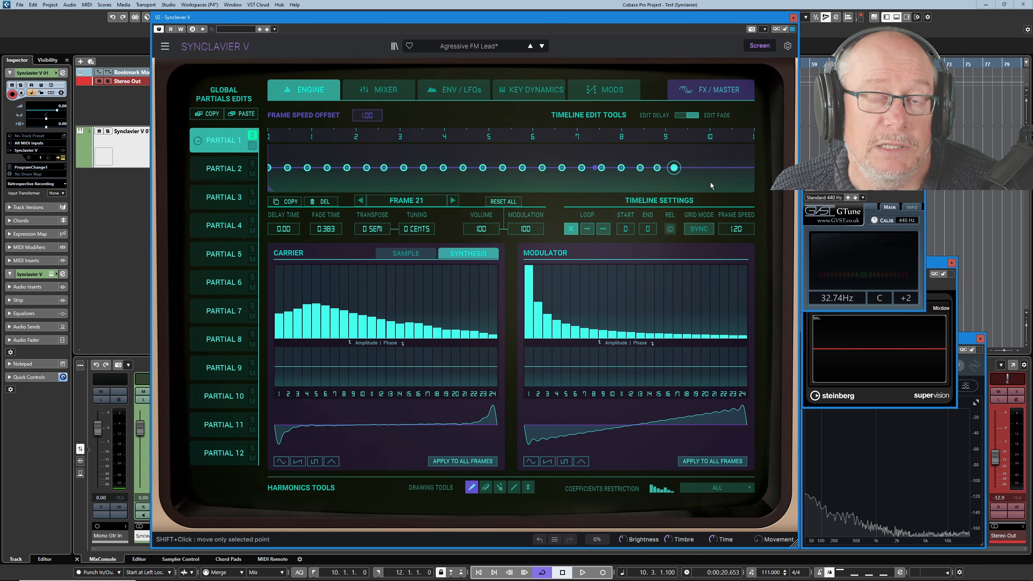
# Delete the added Frames 21 and 20 and fit the remaining frames in the timeline.
pyautogui.rightClick(673, 168)
pyautogui.rightClick(657, 167)
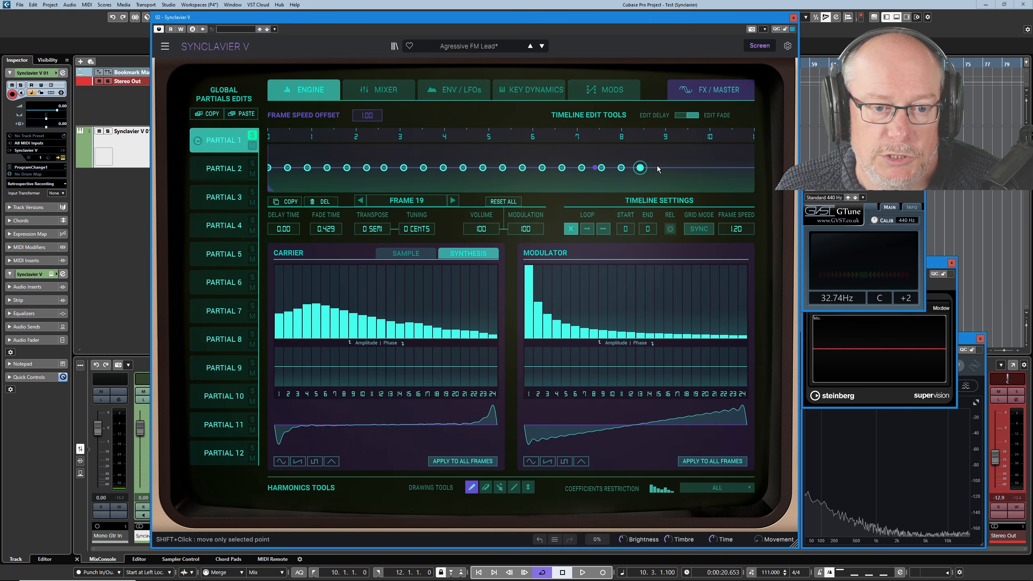
pyautogui.doubleClick(465, 134)
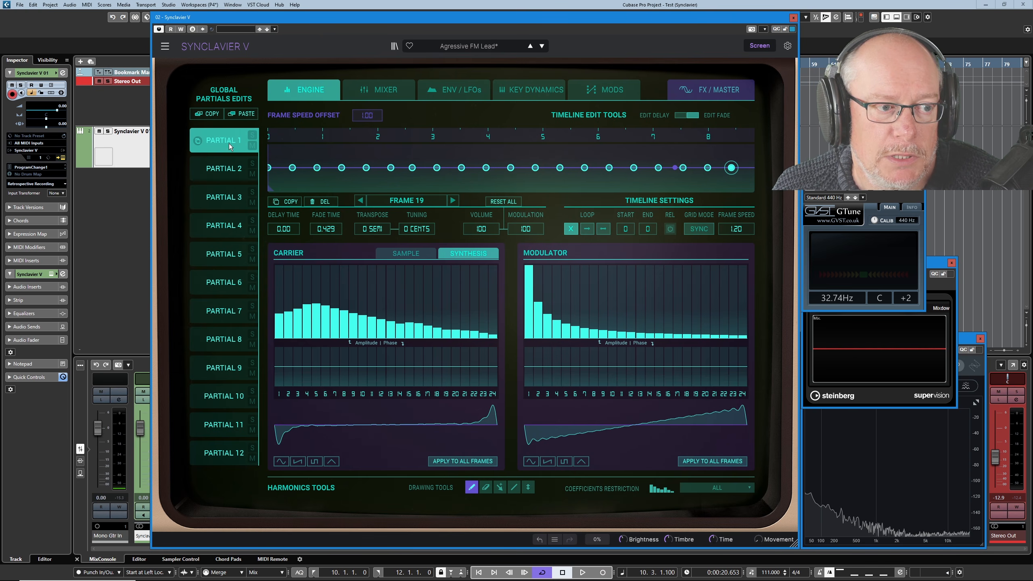
# Open Partial 2 and solo it.
pyautogui.click(250, 168)
pyautogui.click(252, 165)
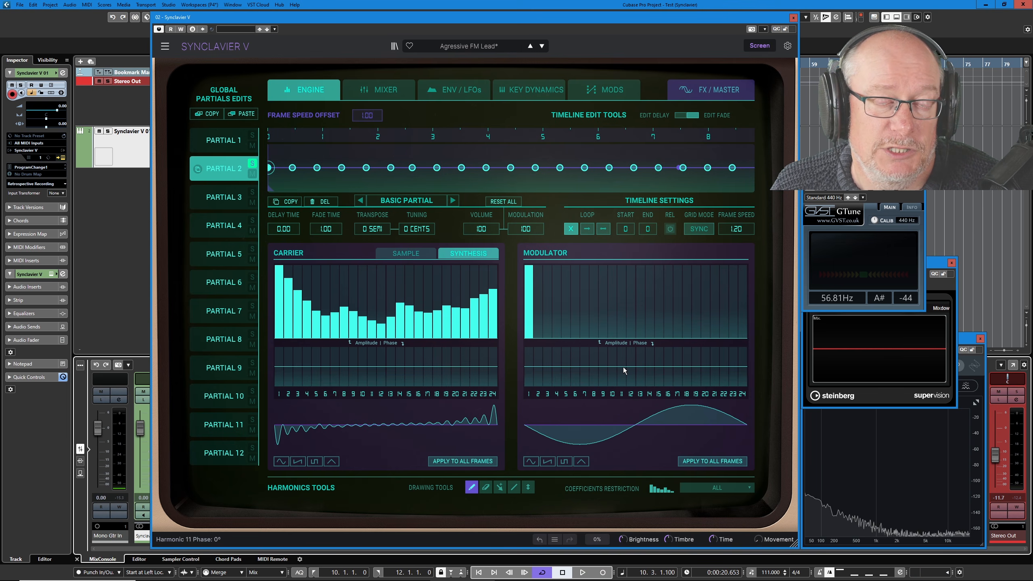
# Check the partials' mixer settings, then show Partial 1's Basic Partial harmonics for comparison with Partial 2.
pyautogui.click(397, 90)
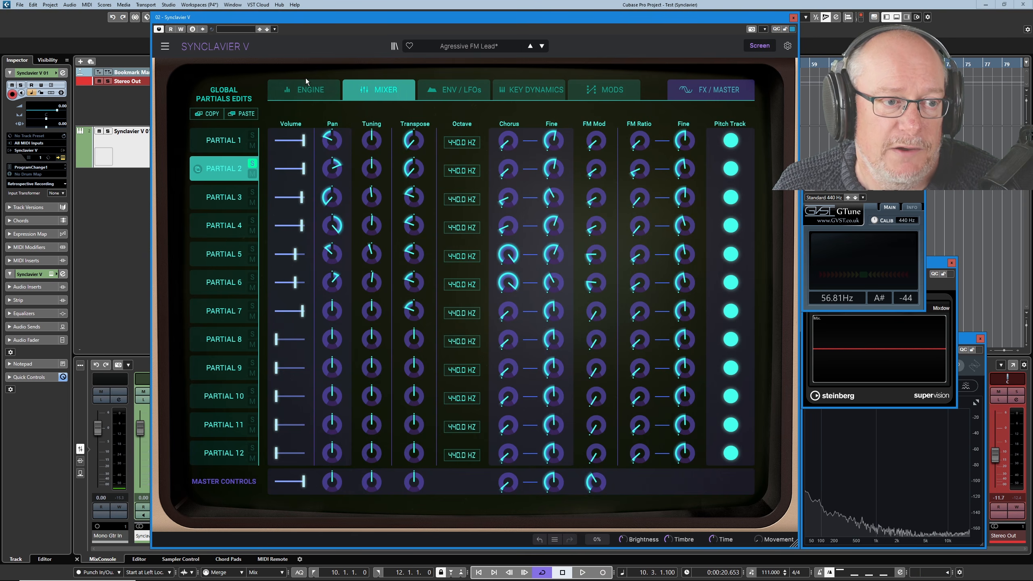
pyautogui.click(300, 86)
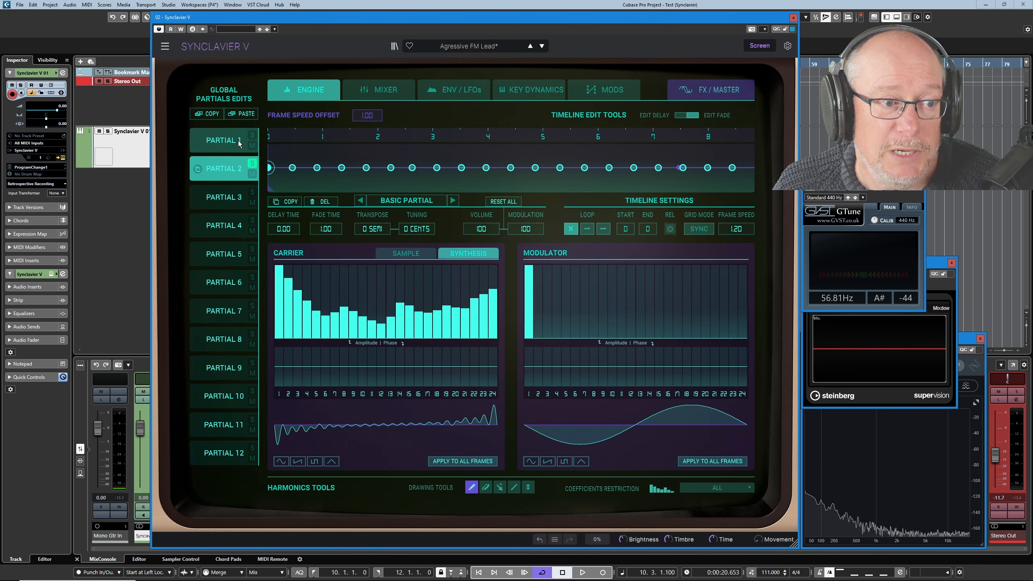
pyautogui.click(224, 142)
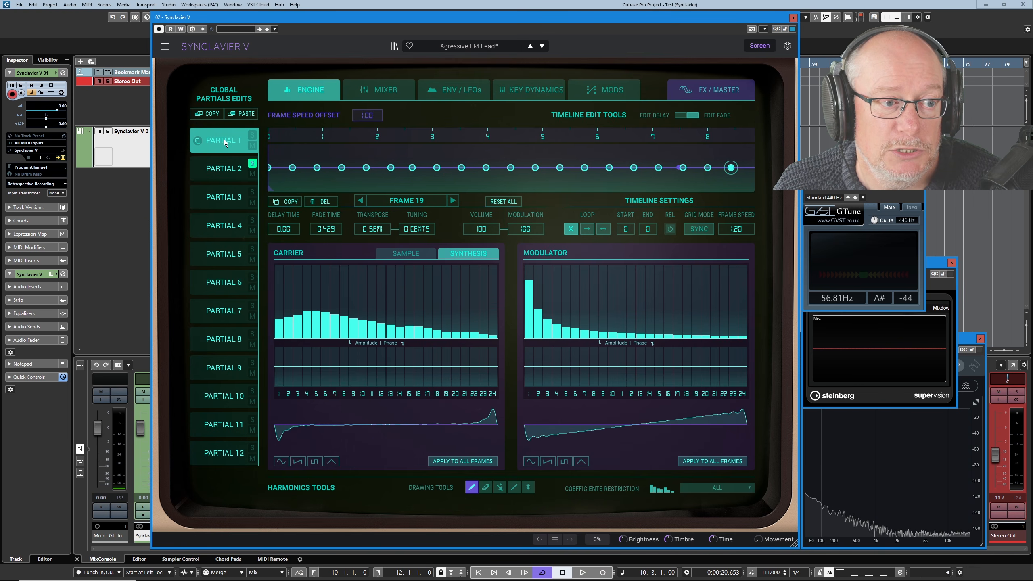
pyautogui.click(270, 167)
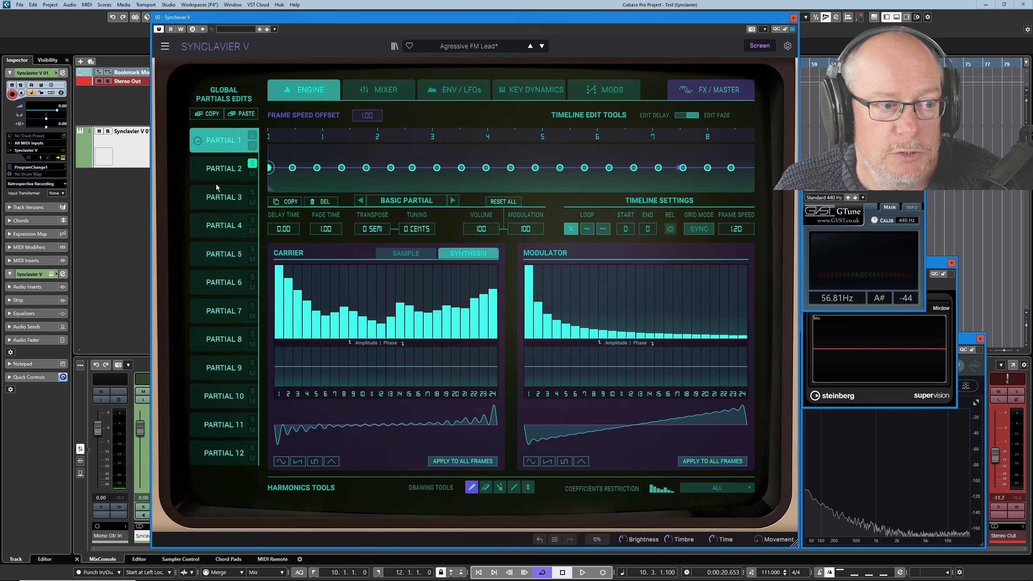
# Compare the carrier and modulator harmonics of Partials 1 and 2, first in the Basic Partial and then in Frame 1.
pyautogui.click(224, 168)
pyautogui.click(292, 168)
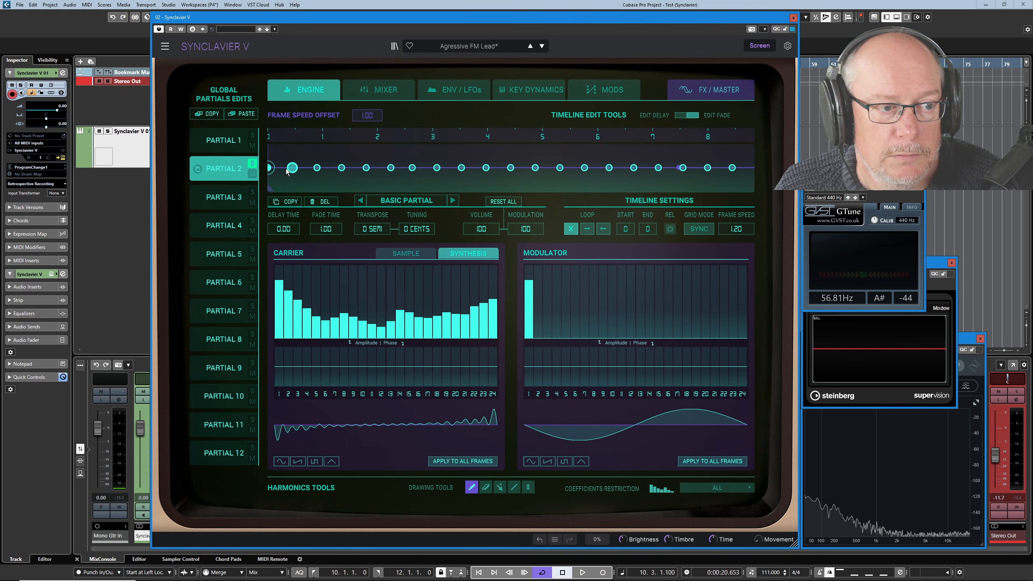
pyautogui.click(227, 141)
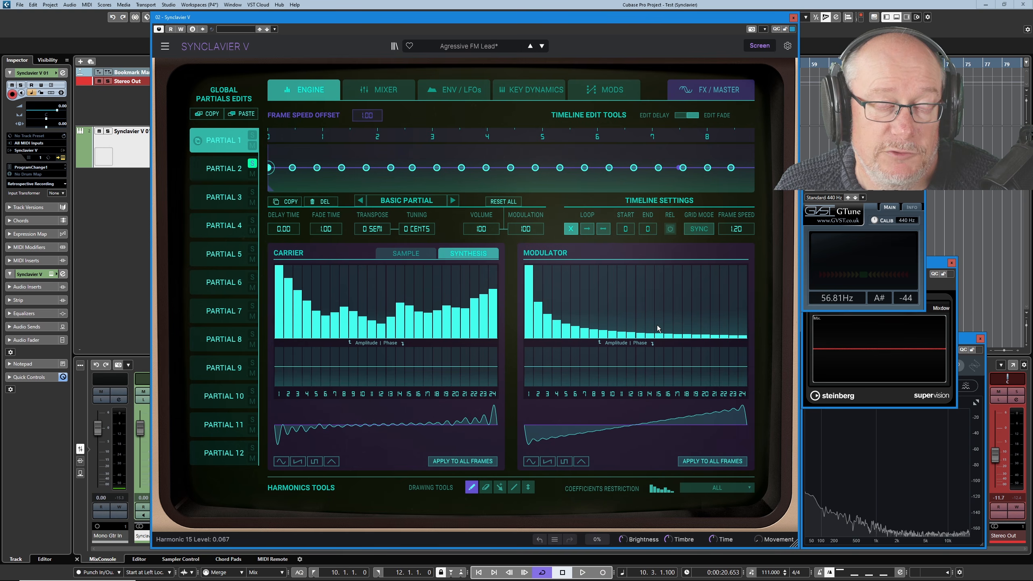
pyautogui.click(229, 170)
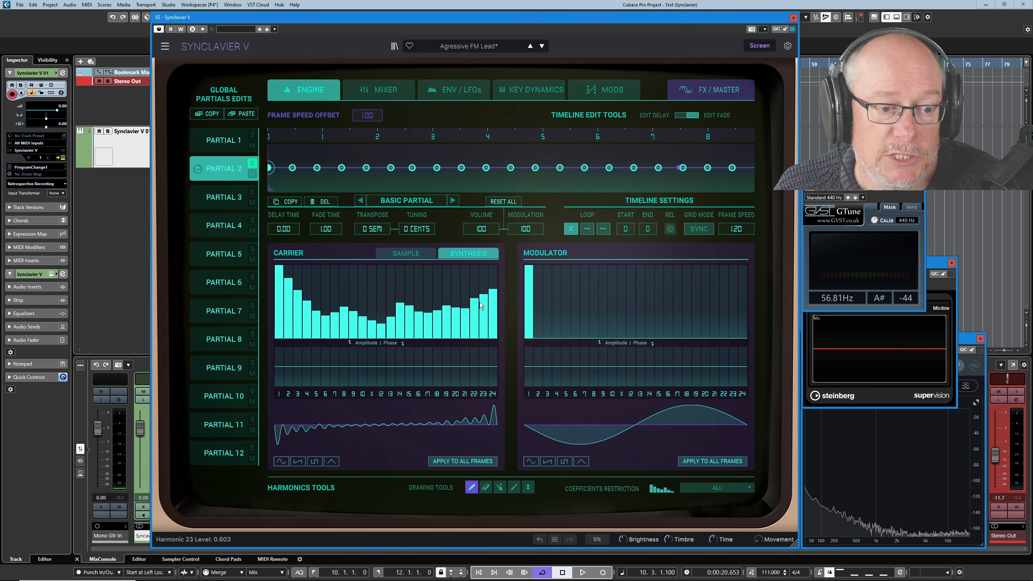
pyautogui.click(293, 167)
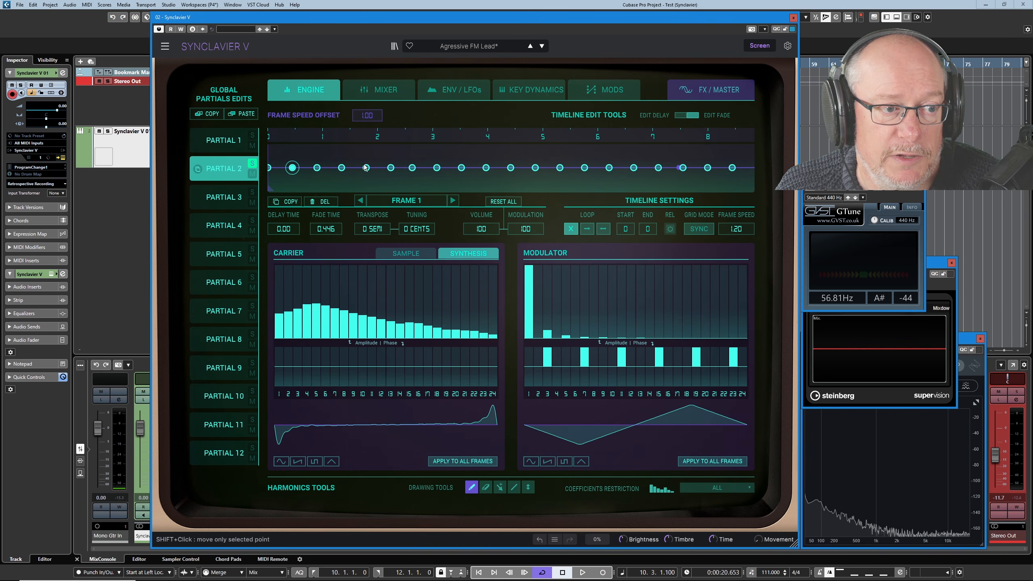
pyautogui.click(232, 141)
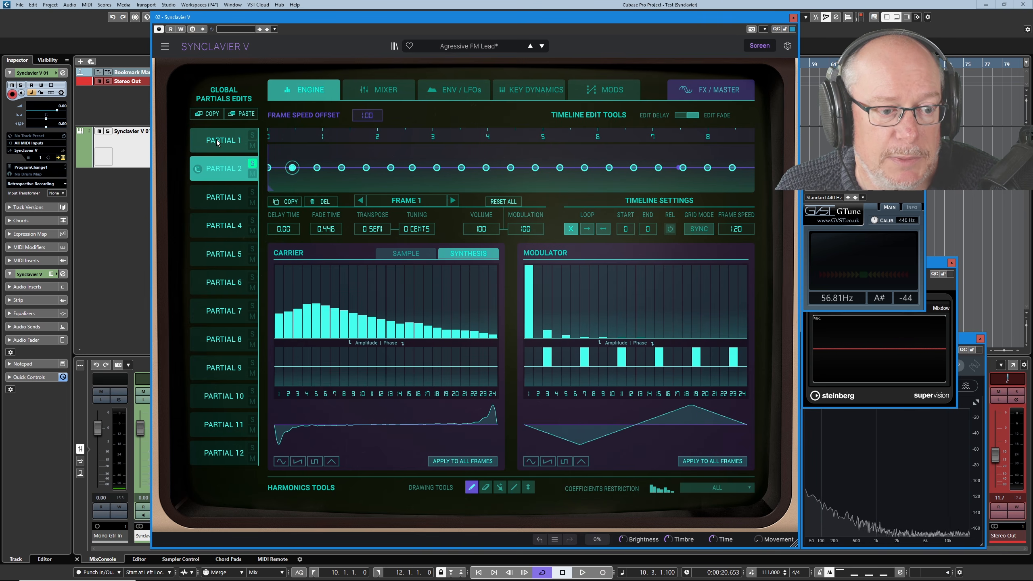
pyautogui.click(235, 168)
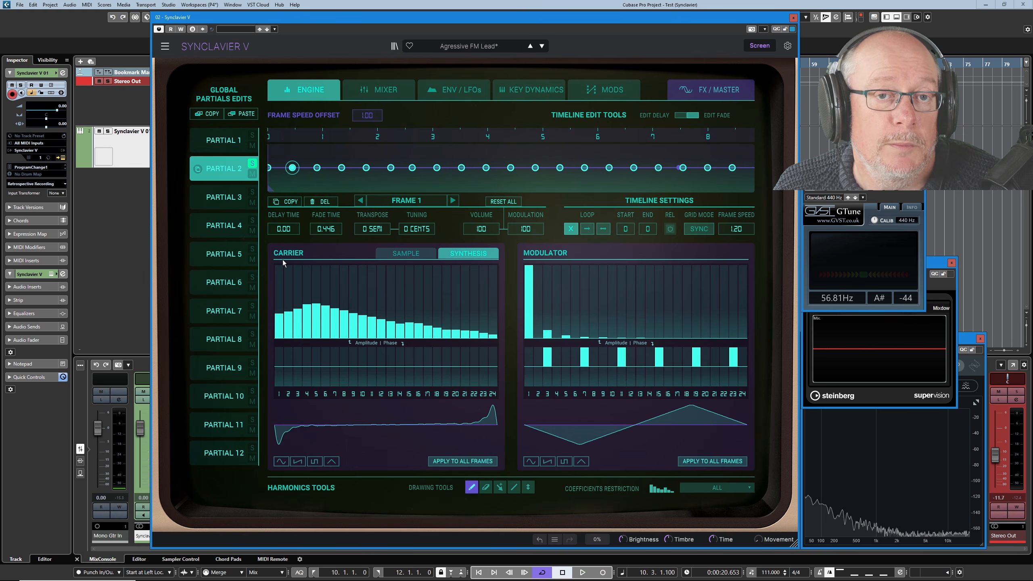
pyautogui.click(232, 141)
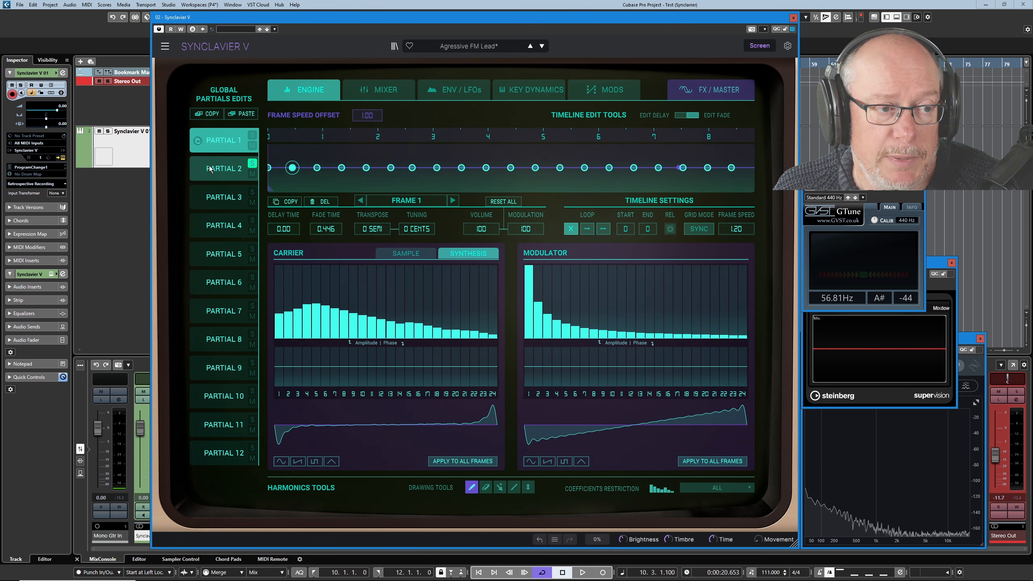
# Copy Partial 1's engine parameters to Partial 9 and open Partial 9.
pyautogui.click(198, 141)
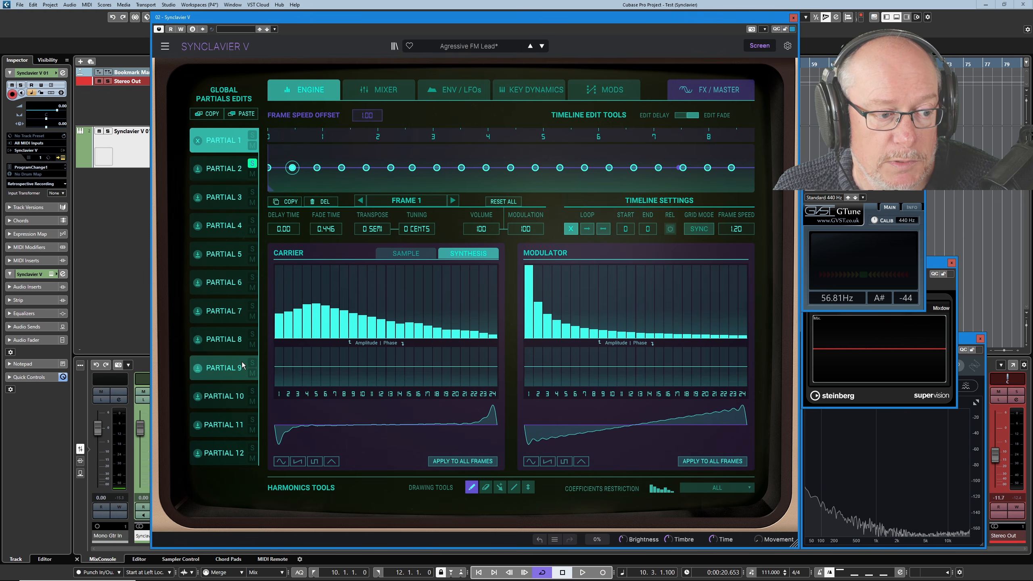
pyautogui.click(198, 369)
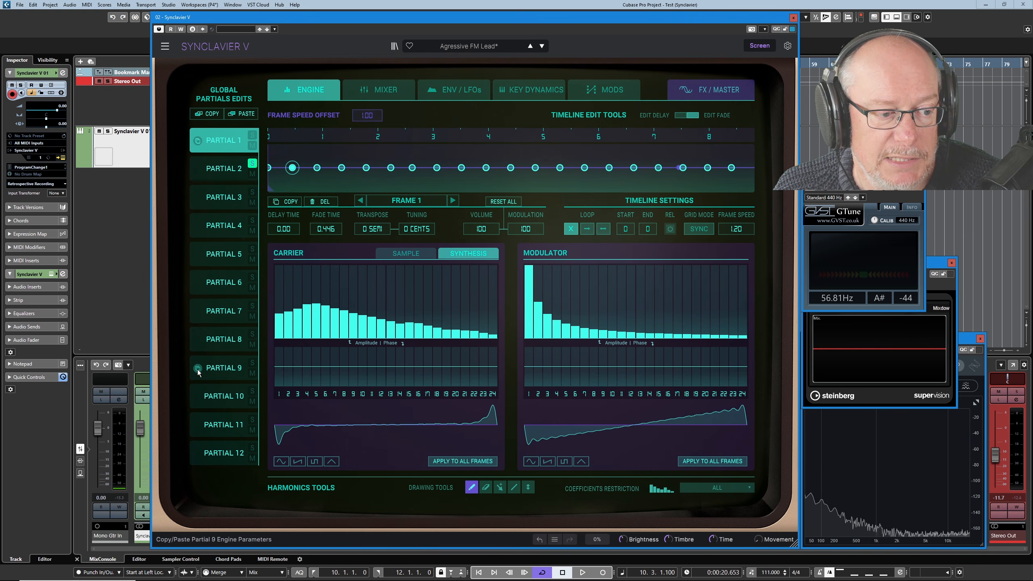
pyautogui.click(222, 369)
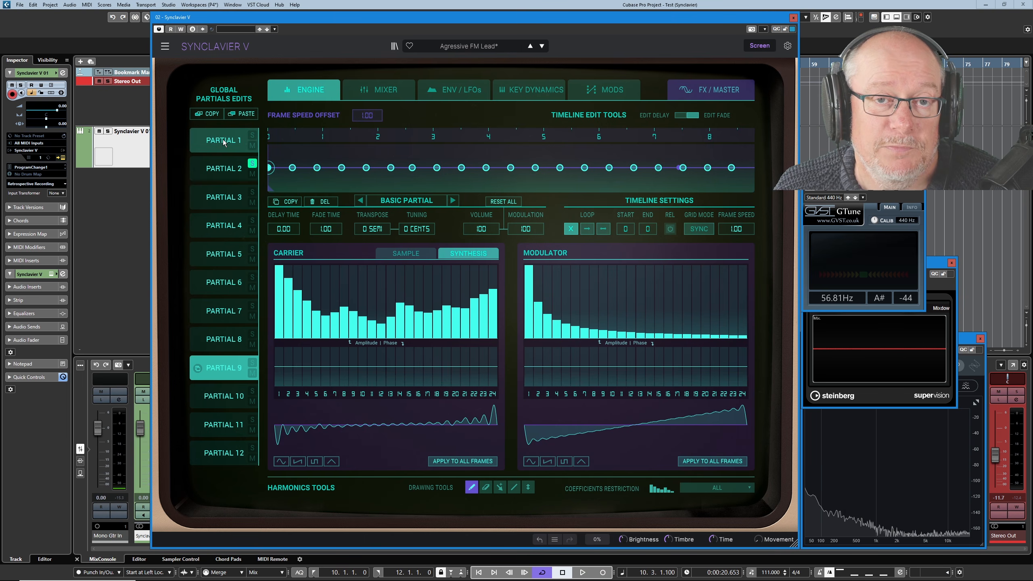
# Reload the Agressive FM Lead preset to discard the partial copy, and open Partial 1.
pyautogui.click(540, 46)
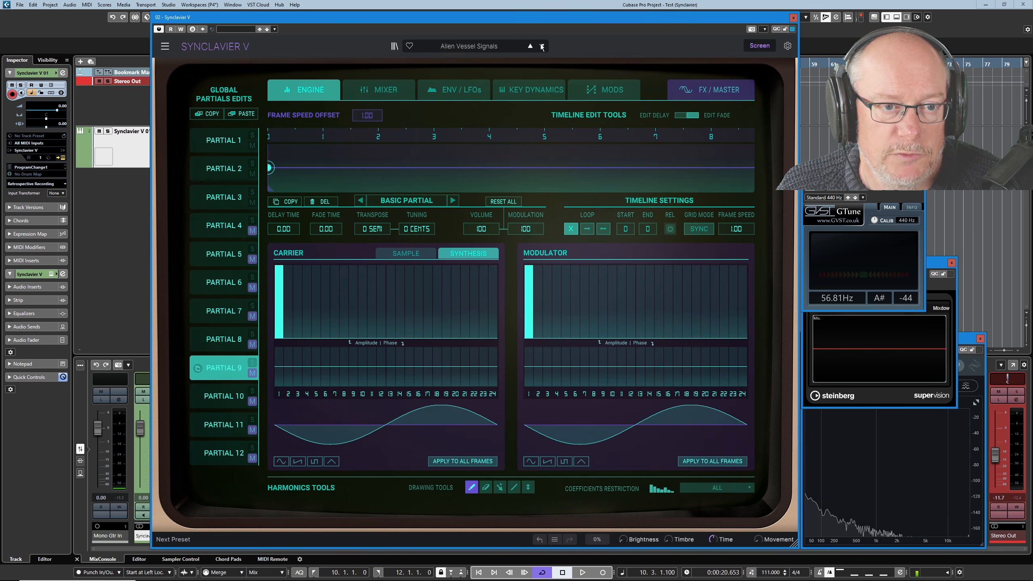
pyautogui.click(530, 46)
pyautogui.click(217, 142)
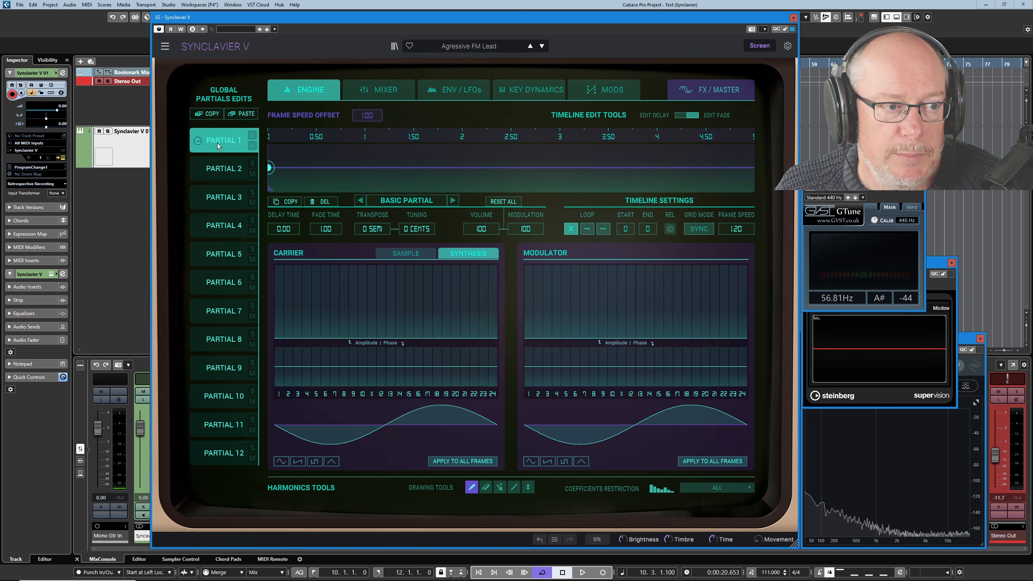
# Solo Partial 1, then open Partial 2 and move the solo to it.
pyautogui.click(252, 136)
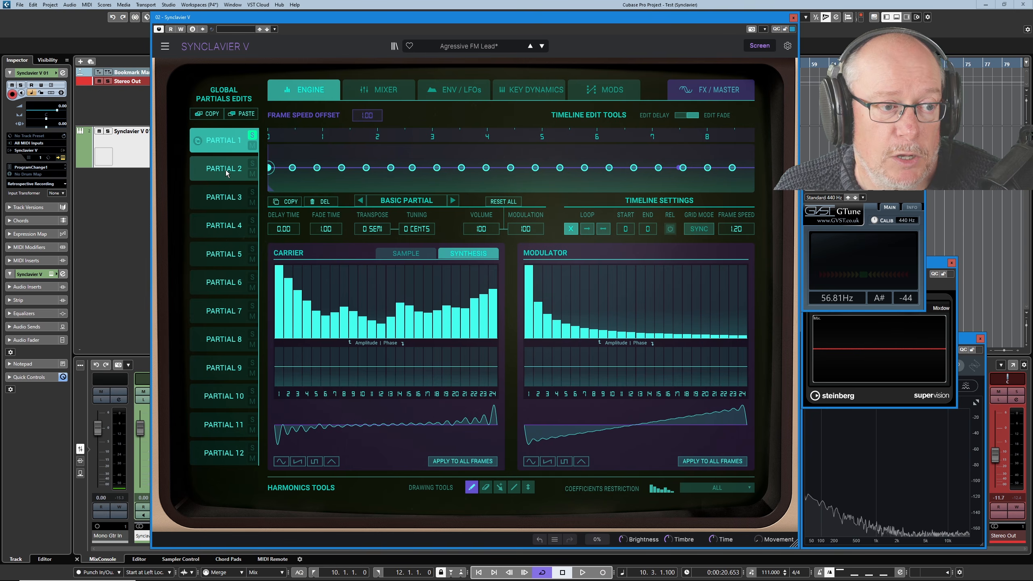
pyautogui.click(226, 173)
pyautogui.click(252, 136)
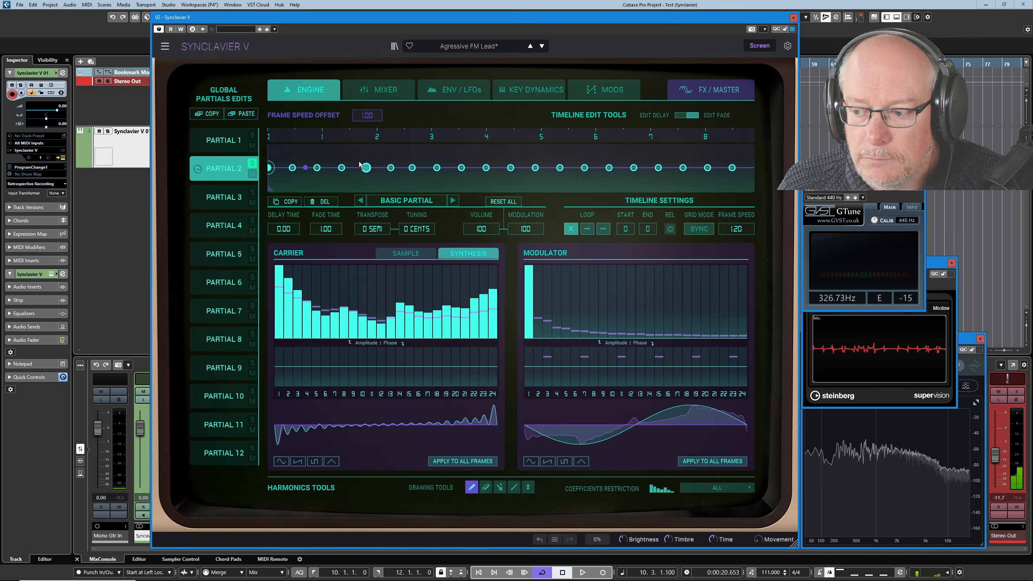
# Return to Partial 1 and compare its frames and timeline settings with those of Partial 3.
pyautogui.click(246, 141)
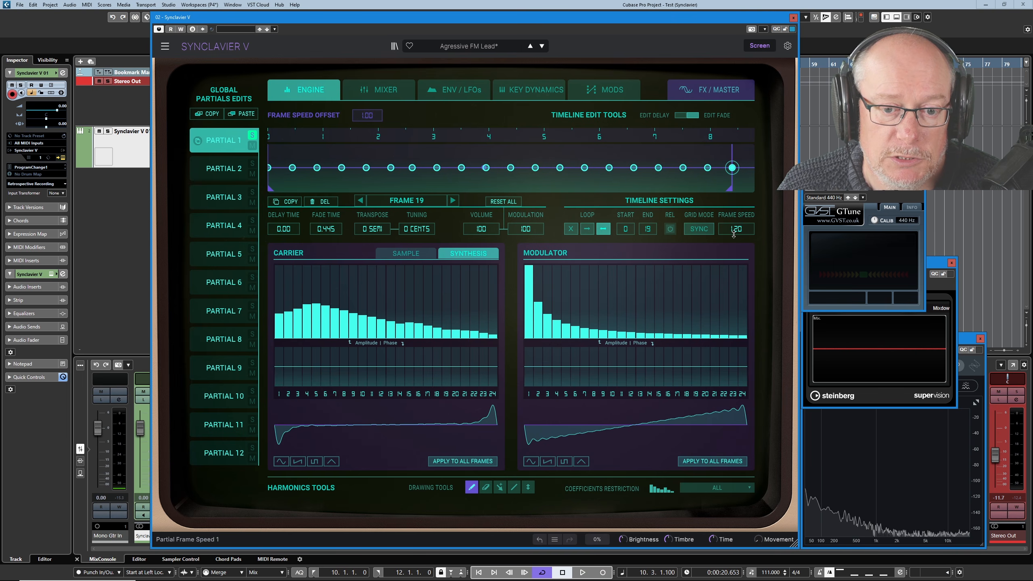
pyautogui.click(221, 196)
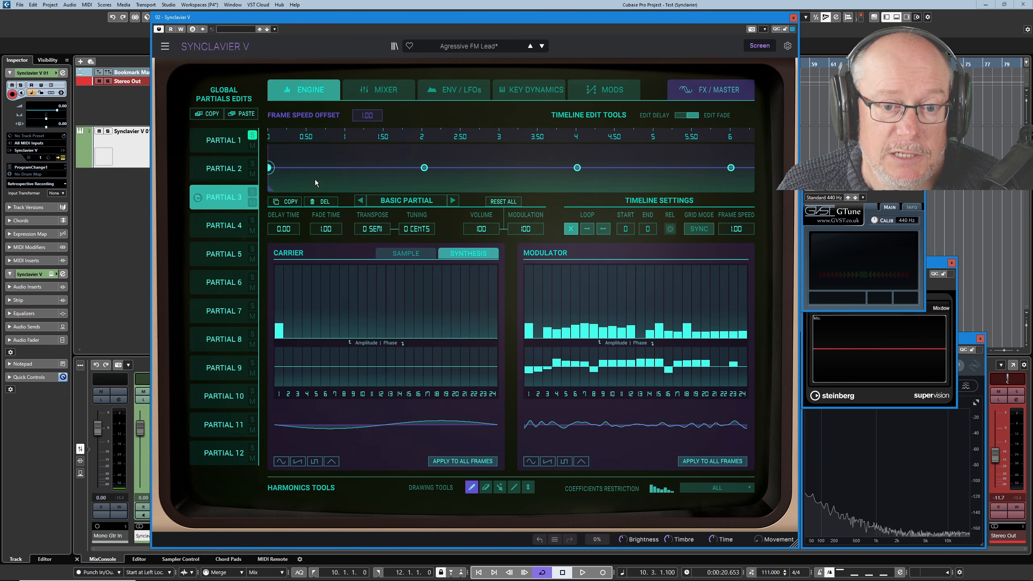
pyautogui.click(224, 140)
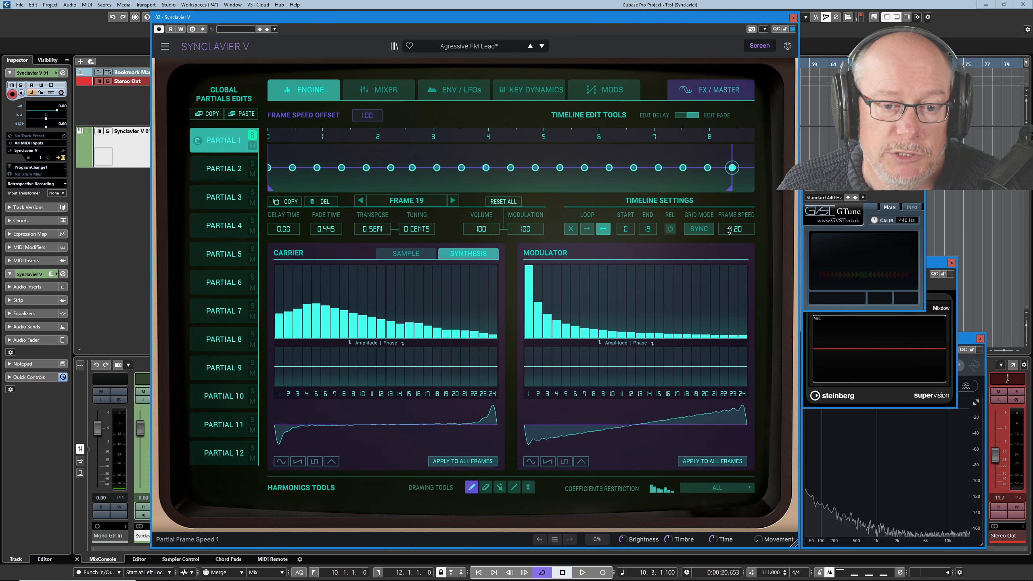
# Set Partial 1's frame speed to 2.50, end its timeline loop at frame 11, and compare Frames 10 and 11.
pyautogui.moveTo(729, 231); pyautogui.dragTo(728, 215)
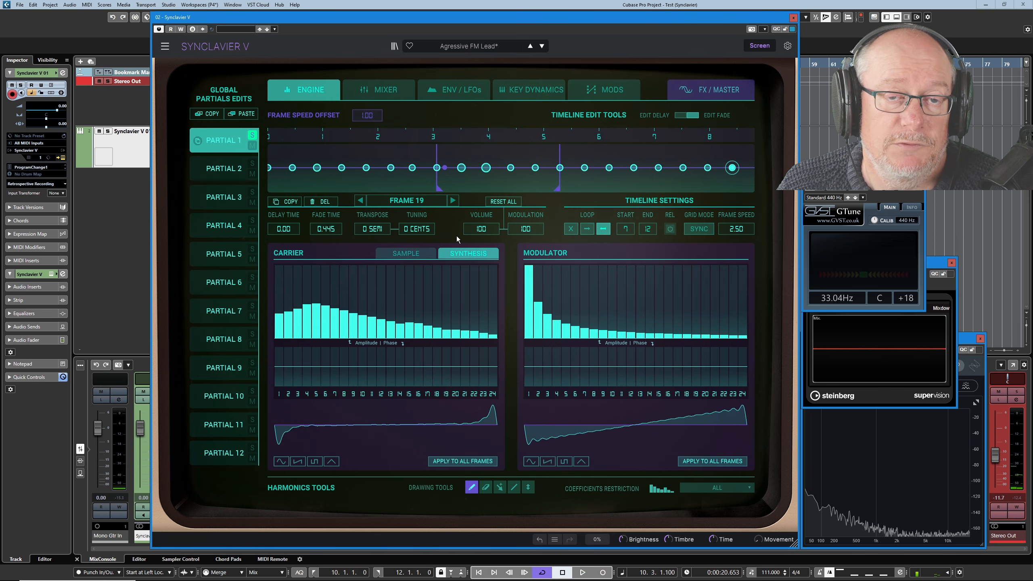
pyautogui.moveTo(557, 188); pyautogui.dragTo(535, 188)
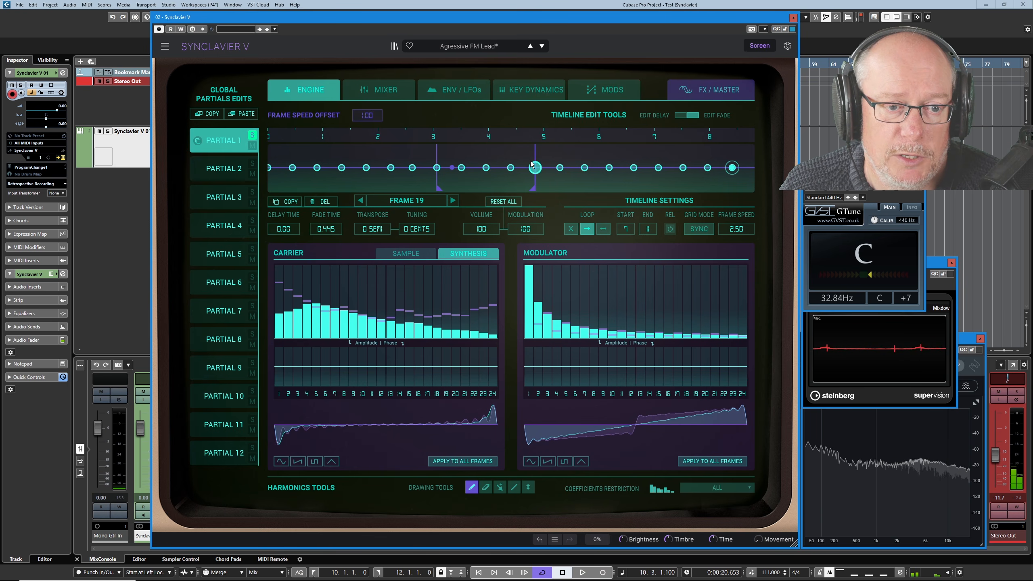
pyautogui.click(510, 168)
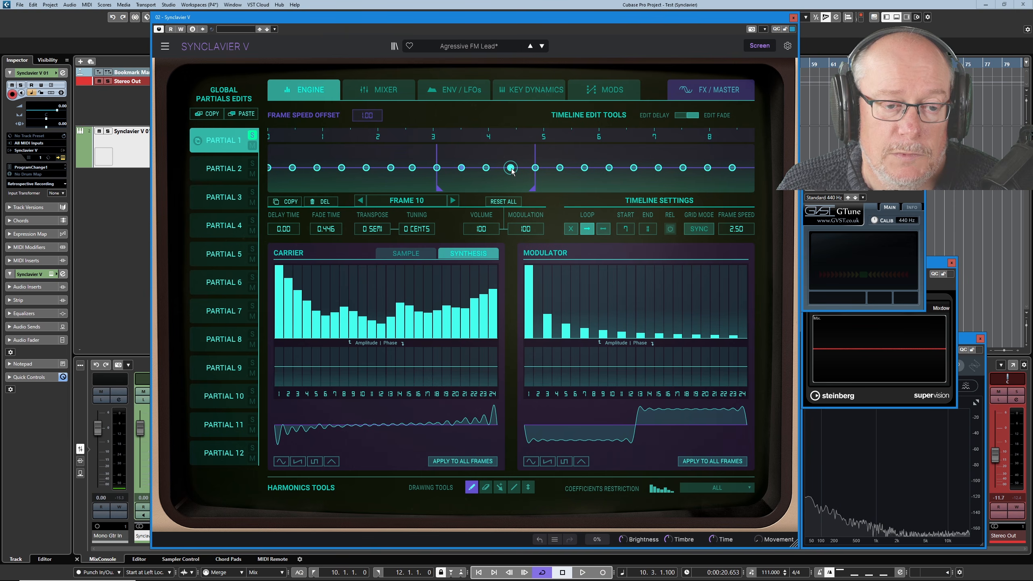
pyautogui.click(534, 167)
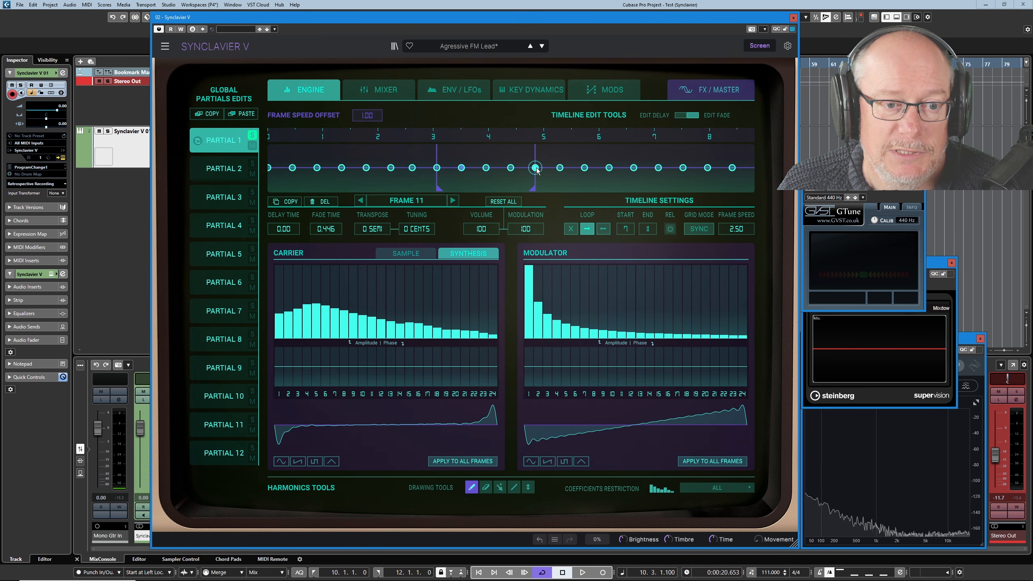
pyautogui.moveTo(535, 168); pyautogui.dragTo(535, 167)
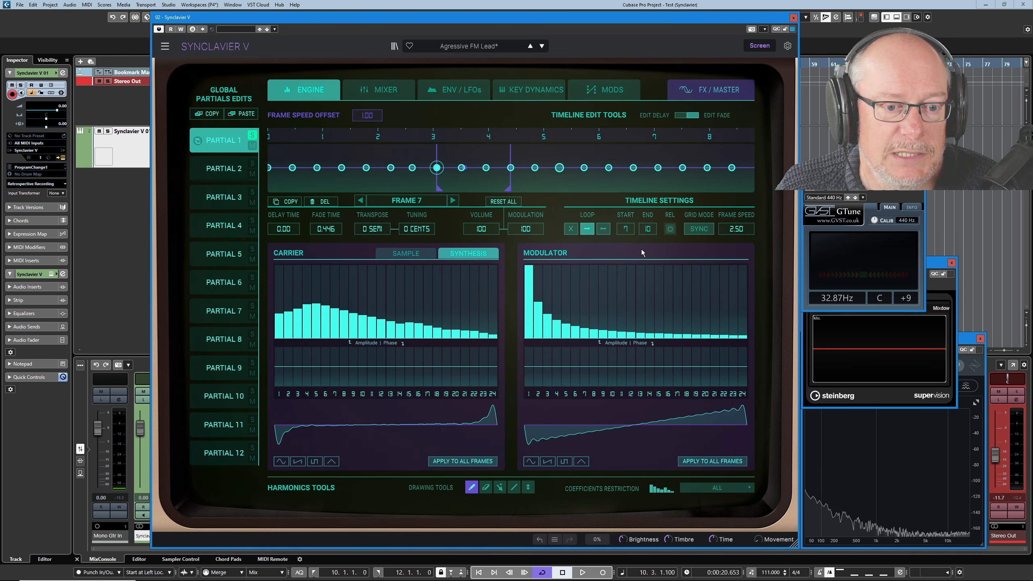
# Reload the Agressive FM Lead preset, solo Partial 1 and fit all its frames in the timeline.
pyautogui.click(542, 47)
pyautogui.click(530, 46)
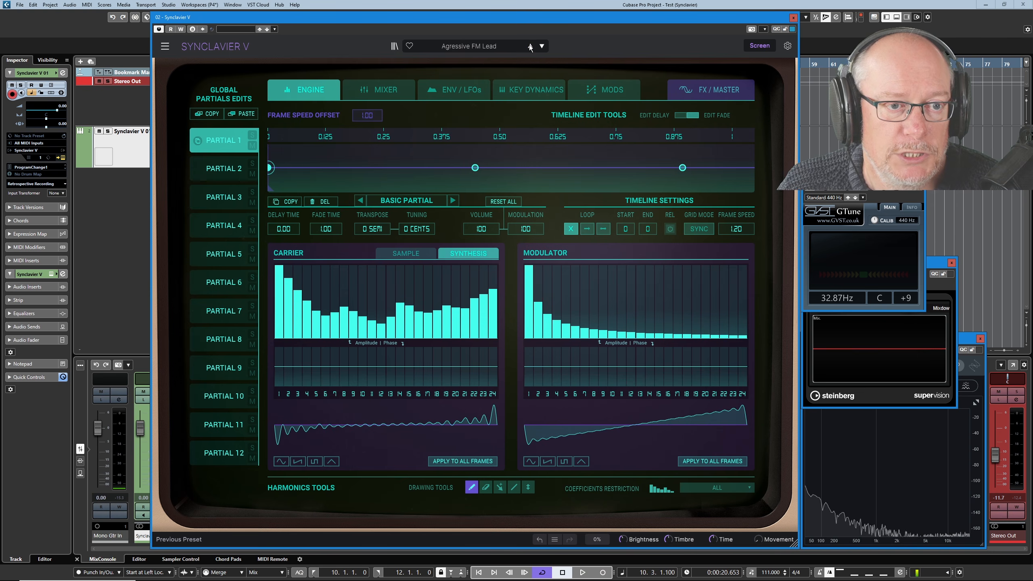
pyautogui.click(253, 137)
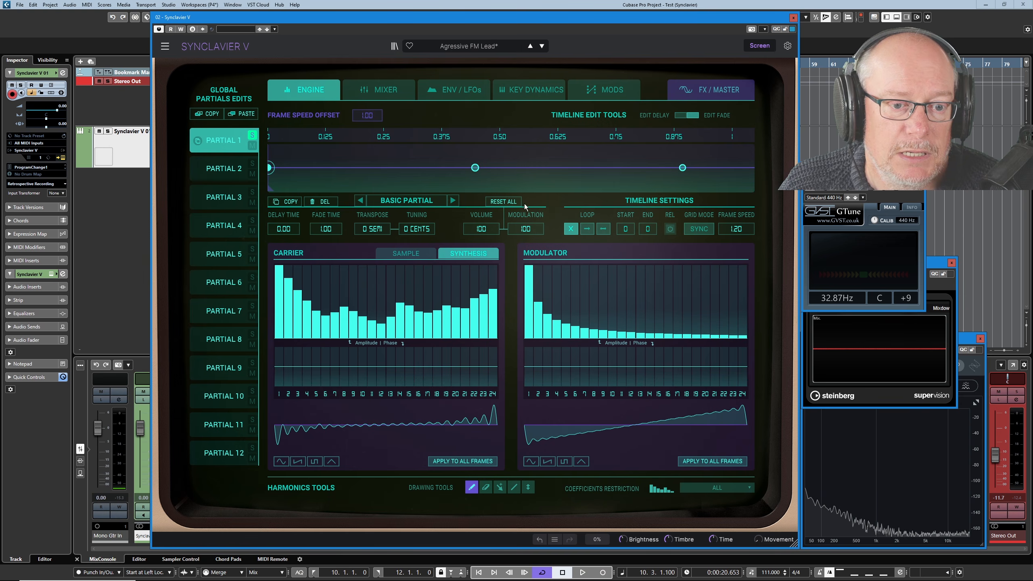
pyautogui.doubleClick(578, 131)
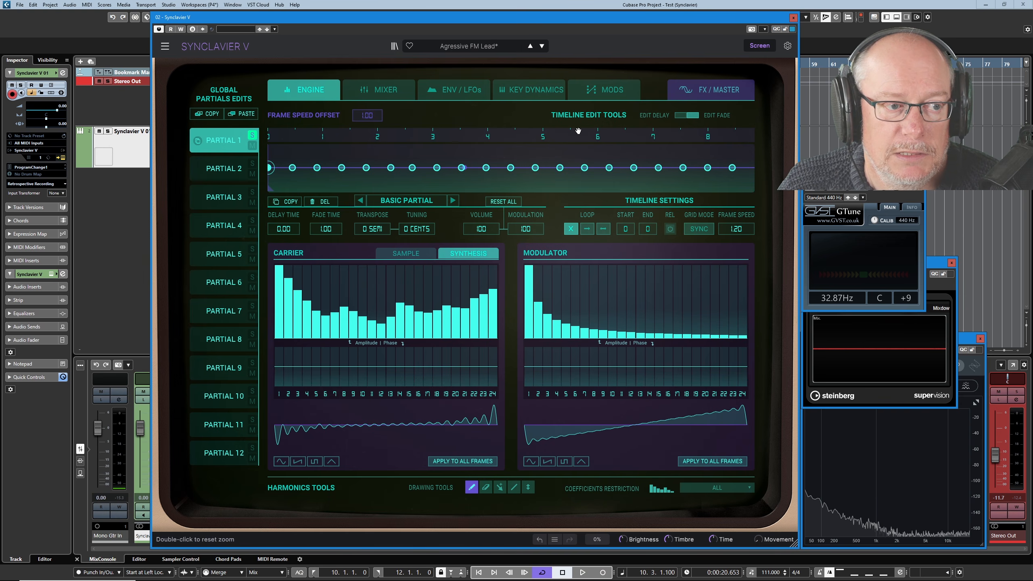
# Enable the forward loop on Partial 1 from frame 2 to frame 6.
pyautogui.click(586, 228)
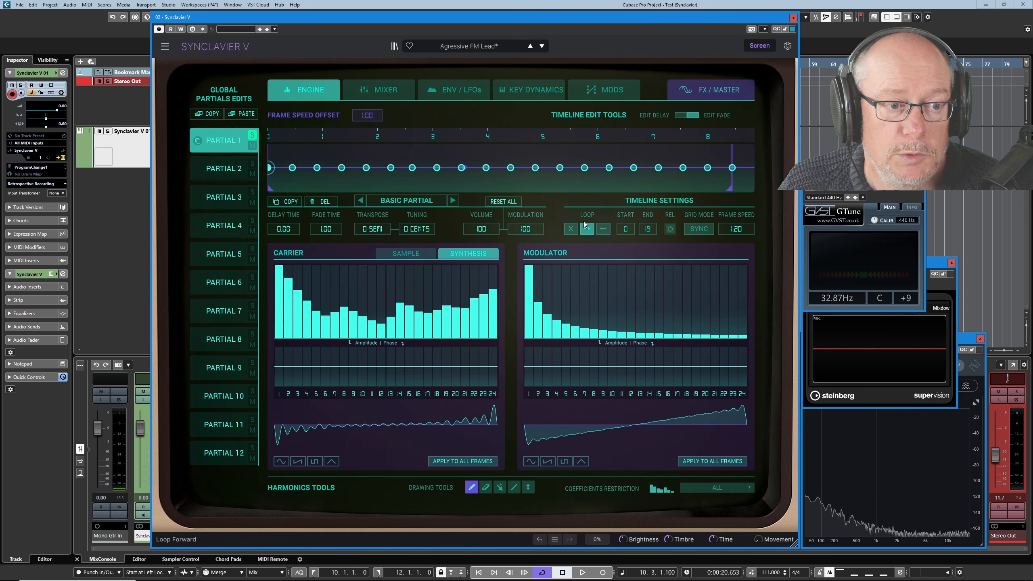
pyautogui.click(316, 176)
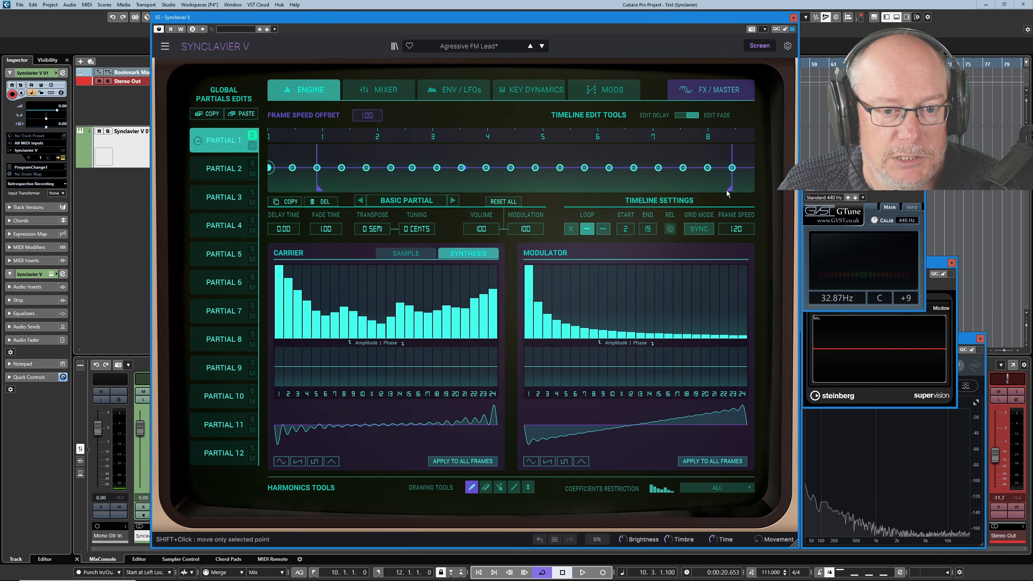
pyautogui.moveTo(727, 194); pyautogui.dragTo(412, 190)
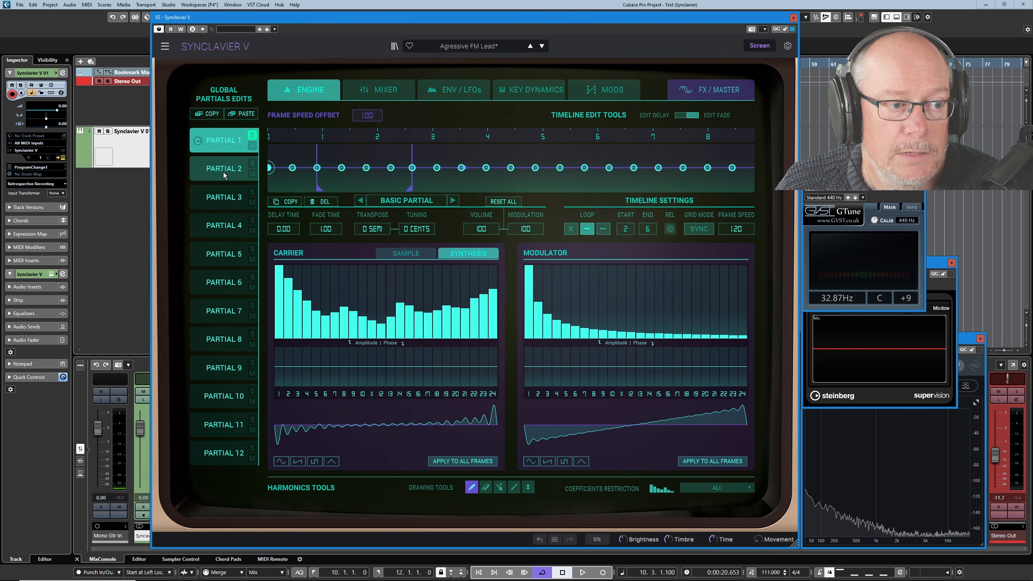
# Solo Partial 2 alongside Partial 1 and loop its frames 2 to 6 using the third loop mode.
pyautogui.click(222, 170)
pyautogui.click(253, 164)
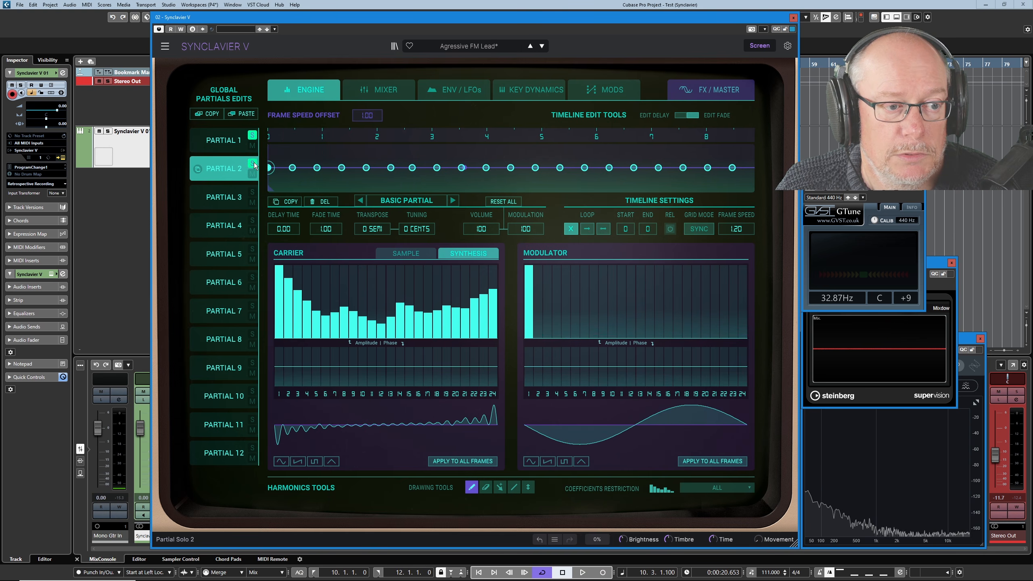
pyautogui.click(603, 230)
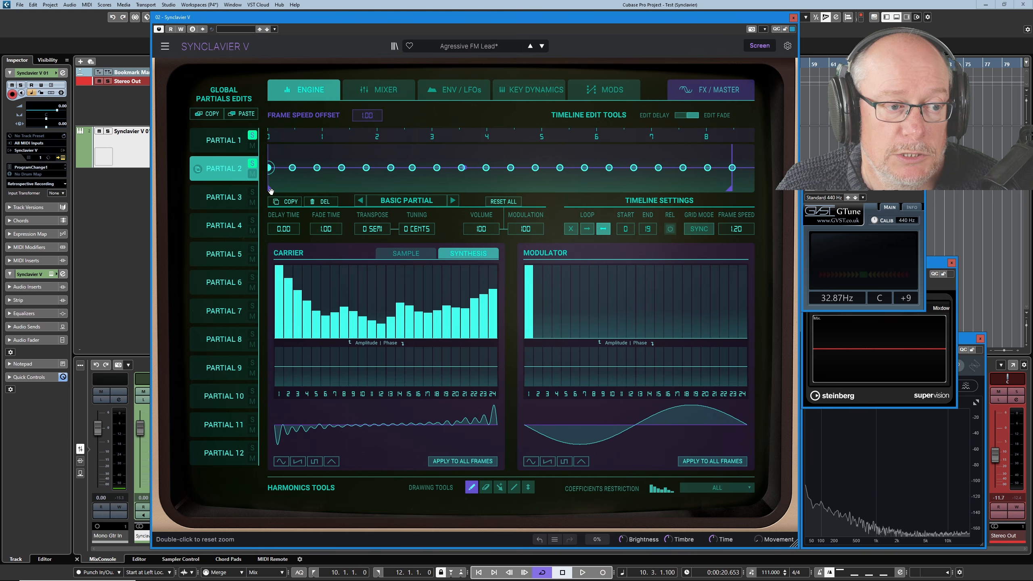
pyautogui.moveTo(268, 189); pyautogui.dragTo(316, 189)
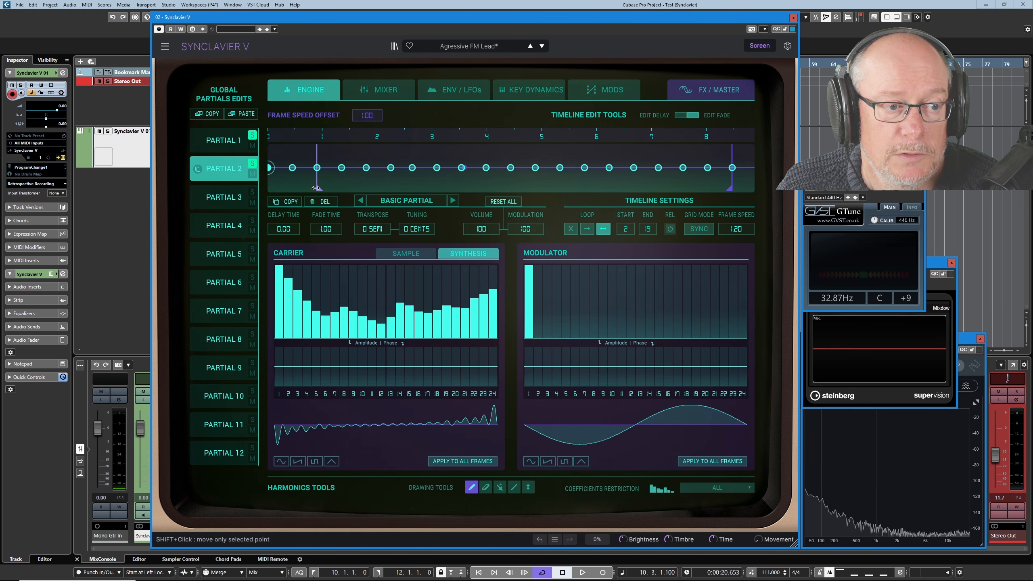
pyautogui.moveTo(730, 188); pyautogui.dragTo(386, 188)
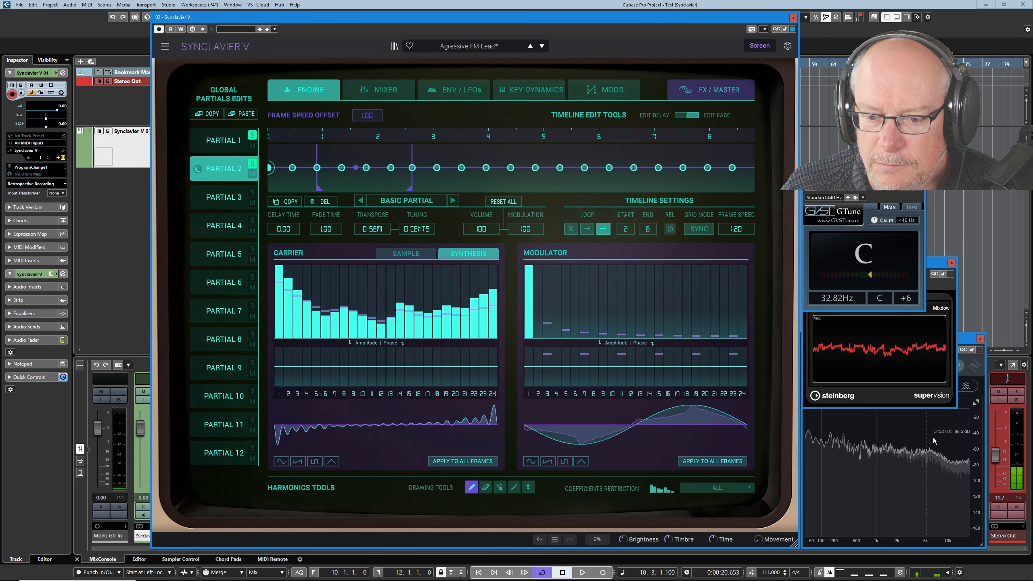
# Raise the Stereo Out level to -9.01, then clear the solos on Partials 1 and 2 and open Partial 3.
pyautogui.moveTo(998, 460); pyautogui.dragTo(1003, 456)
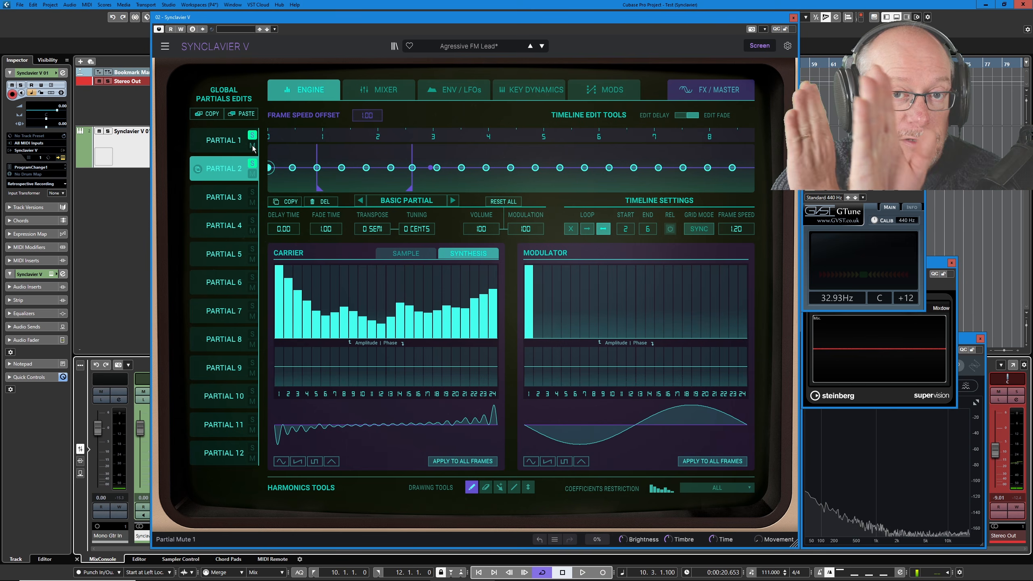
pyautogui.click(229, 143)
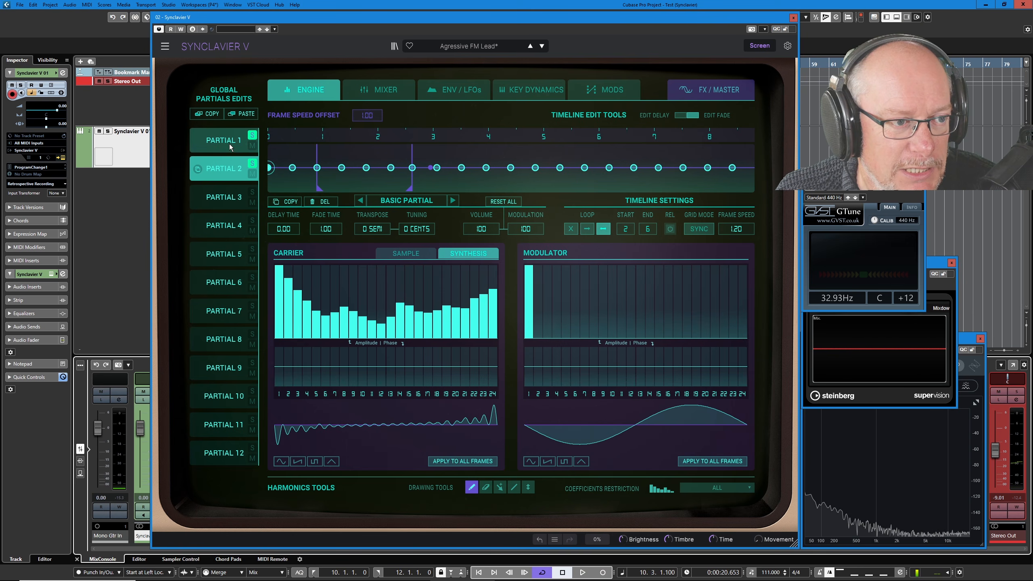
pyautogui.click(226, 197)
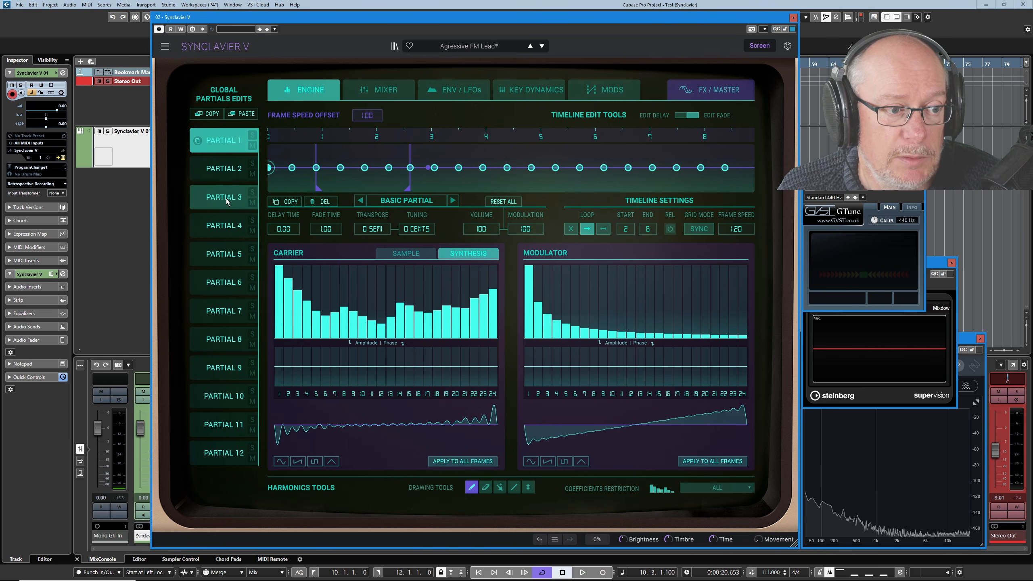
# Solo Partial 3 and Partial 4 together, with Partial 4 open for editing.
pyautogui.click(252, 192)
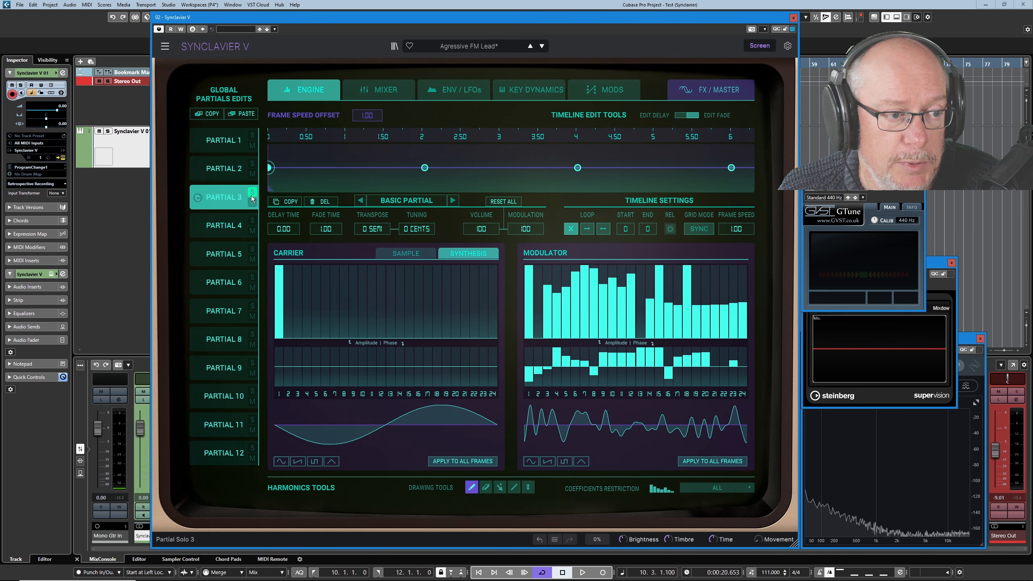
pyautogui.click(240, 223)
pyautogui.click(253, 220)
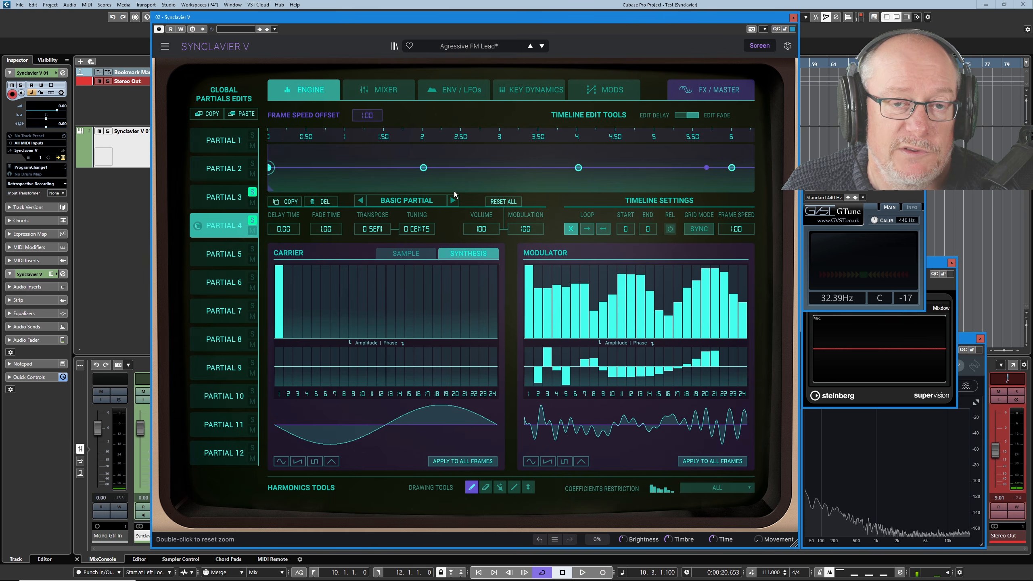
# Examine the FM, chorus and tuning settings of Partials 3 and 4 in the mixer, then return to the engine view.
pyautogui.click(383, 89)
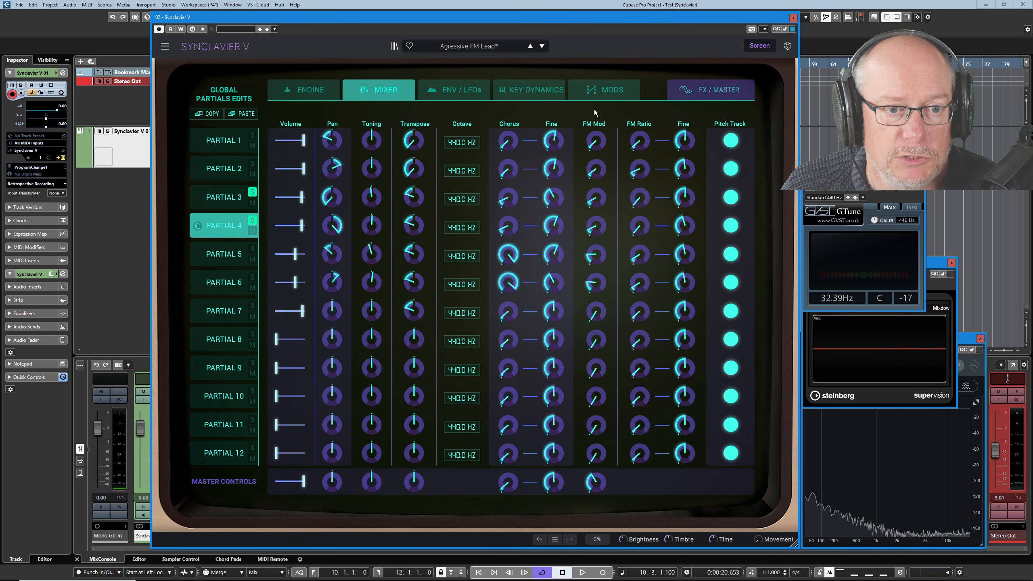
pyautogui.moveTo(597, 231)
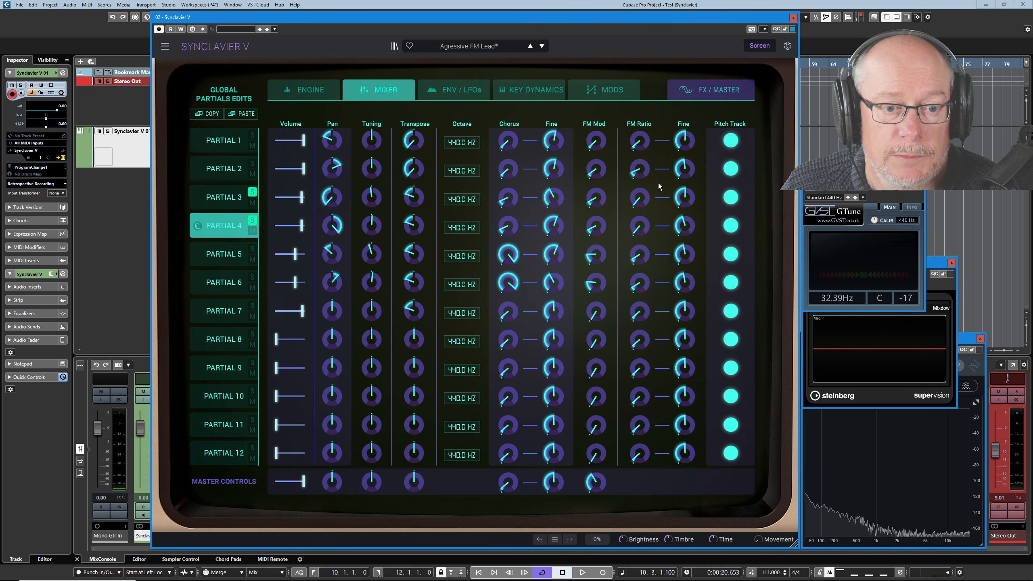
pyautogui.moveTo(556, 197)
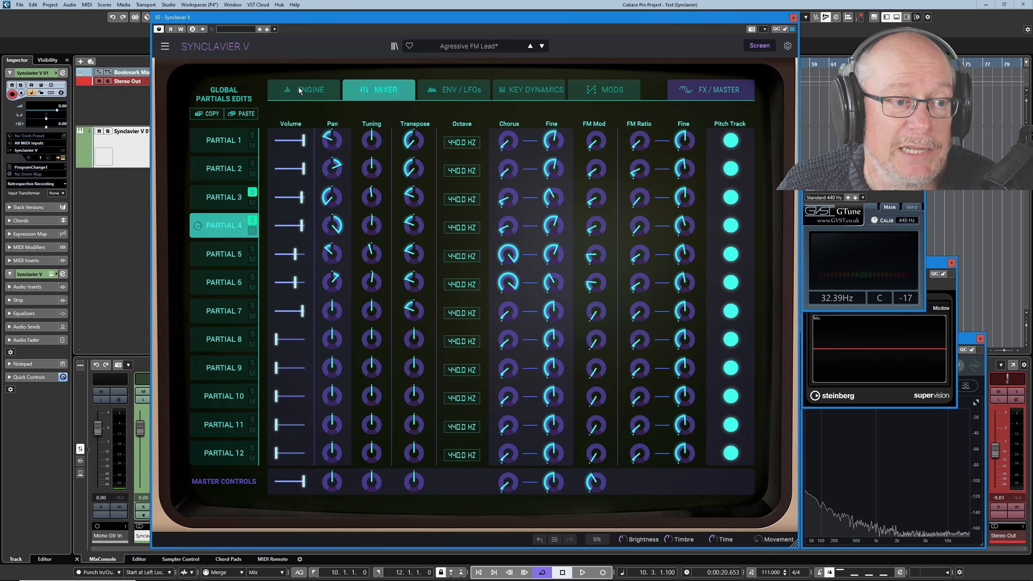
pyautogui.click(314, 92)
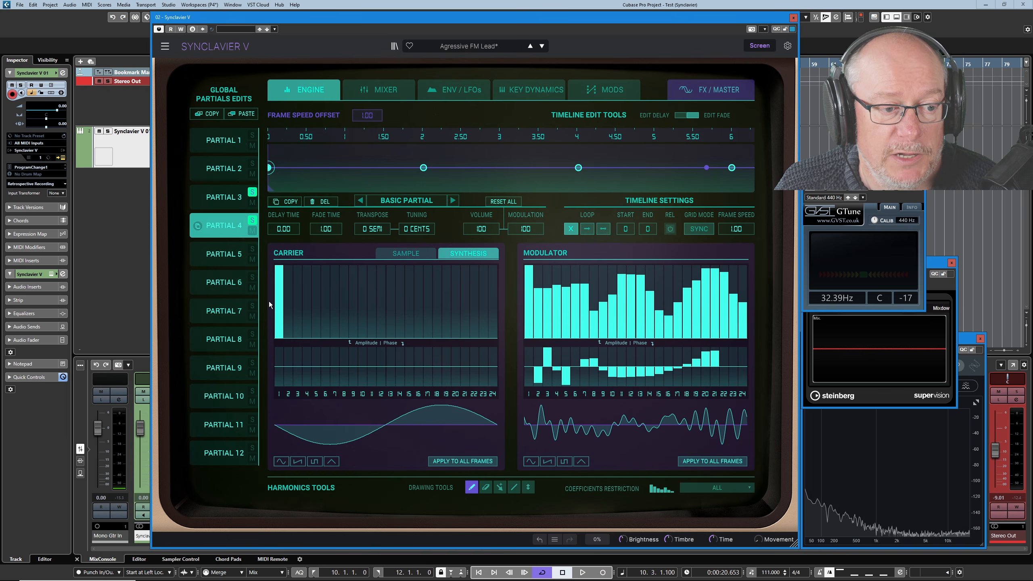
# Step through Partial 4's timeline frames from the basic partial to Frame 3 to examine their carrier and modulator harmonics.
pyautogui.click(452, 201)
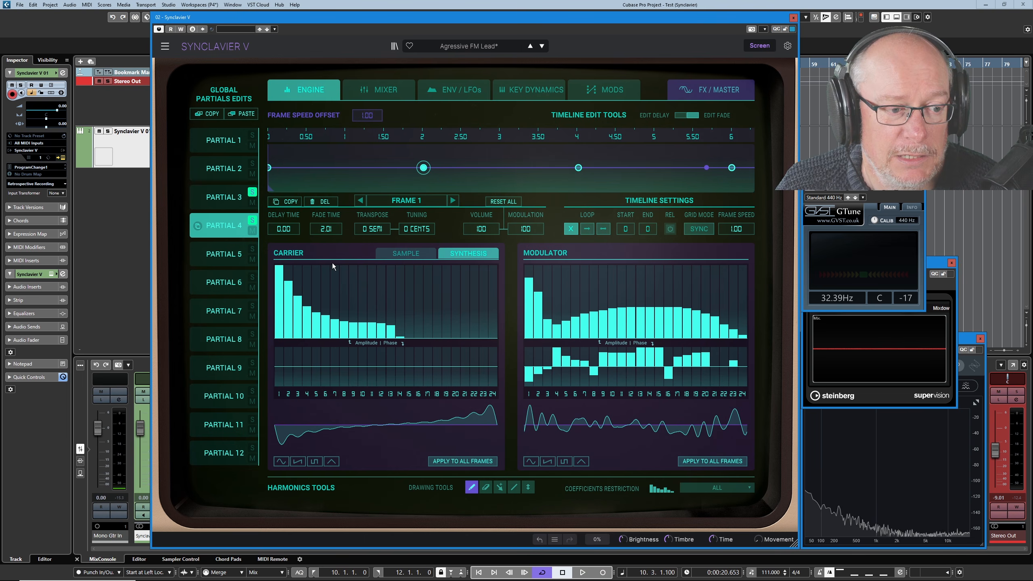
pyautogui.click(454, 202)
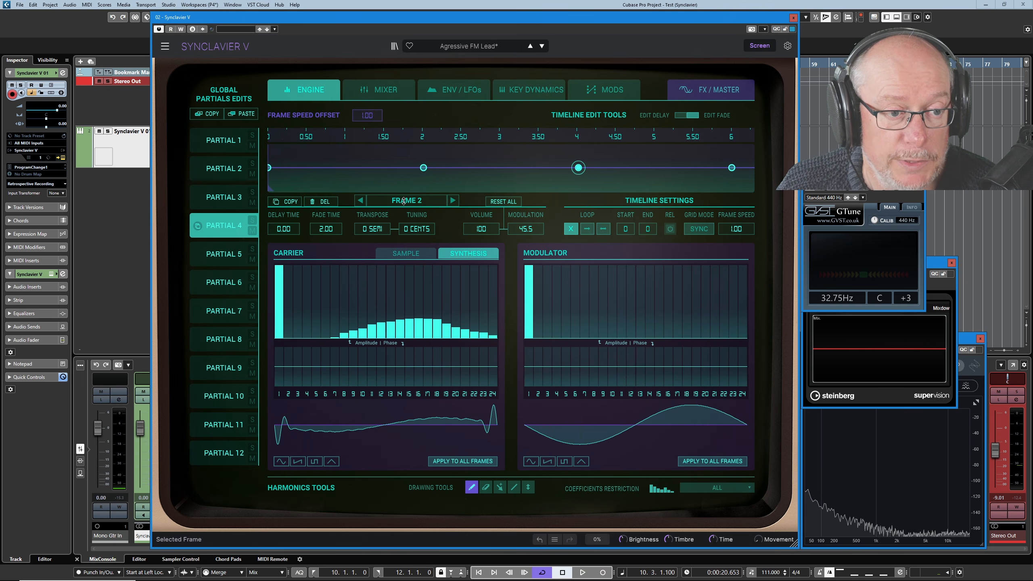
pyautogui.click(452, 200)
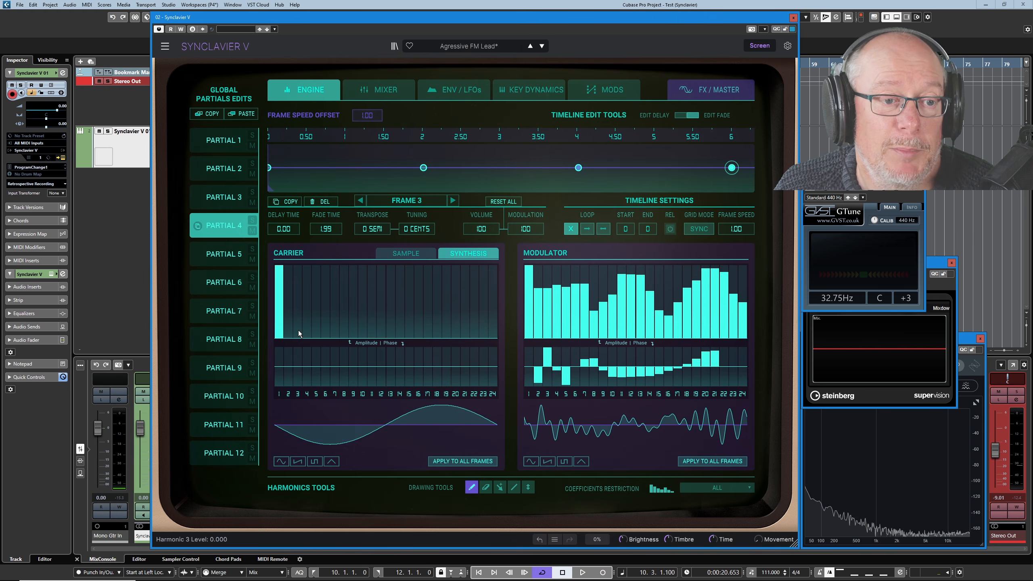
# Switch between Partials 3 and 4 to compare the carrier and modulator harmonics of their Frame 1.
pyautogui.click(230, 203)
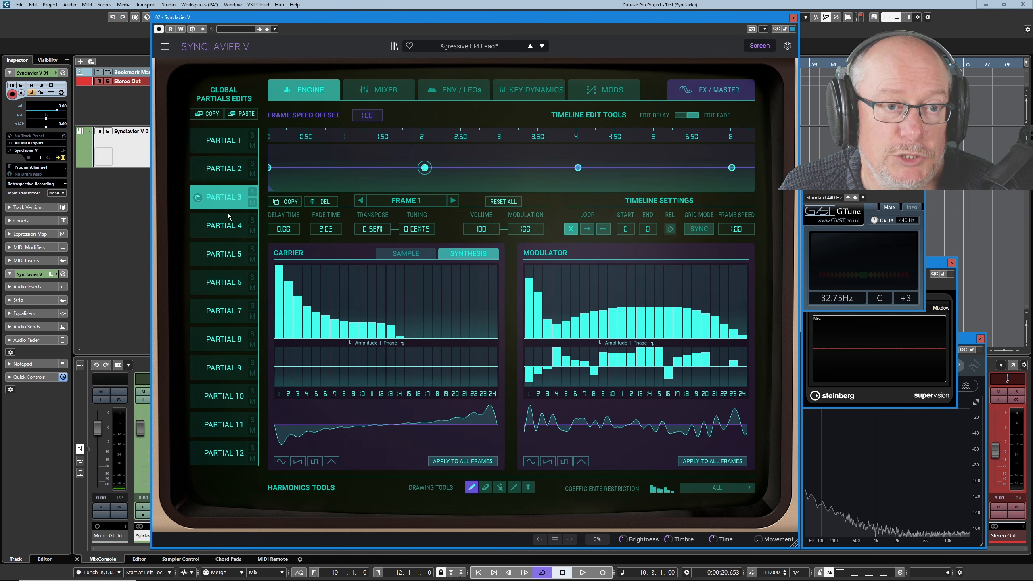
pyautogui.click(230, 226)
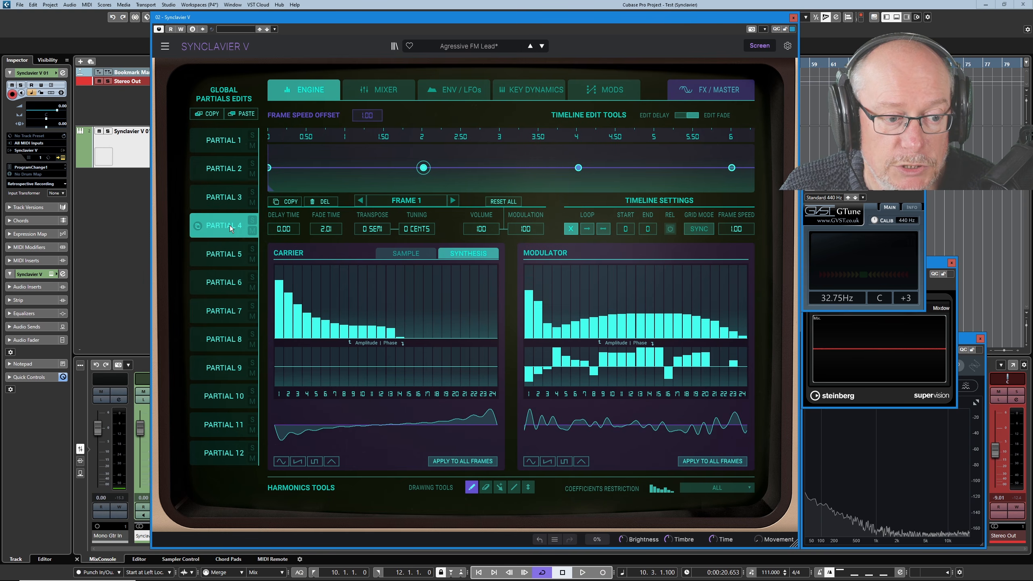
pyautogui.click(225, 198)
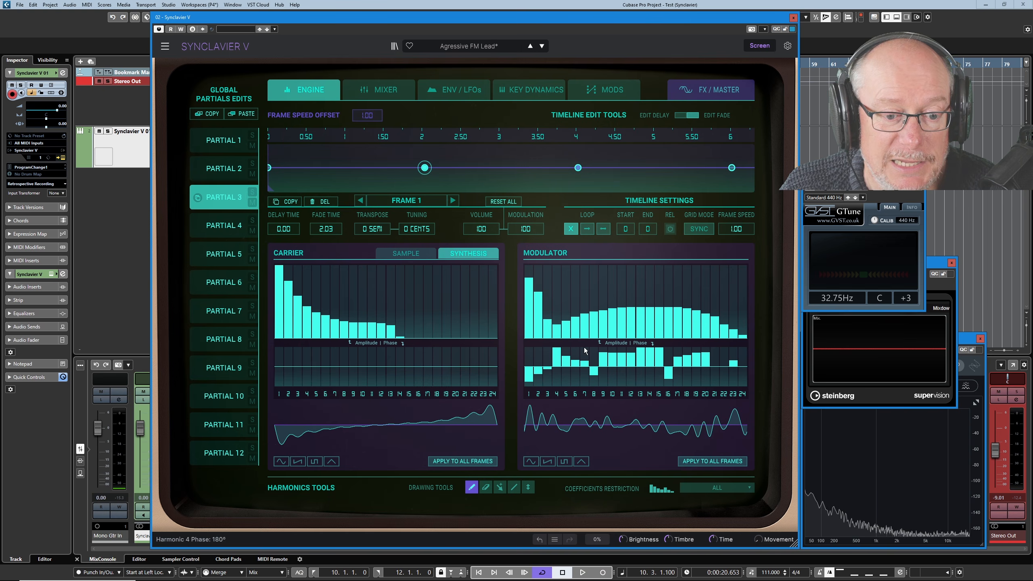
pyautogui.click(227, 225)
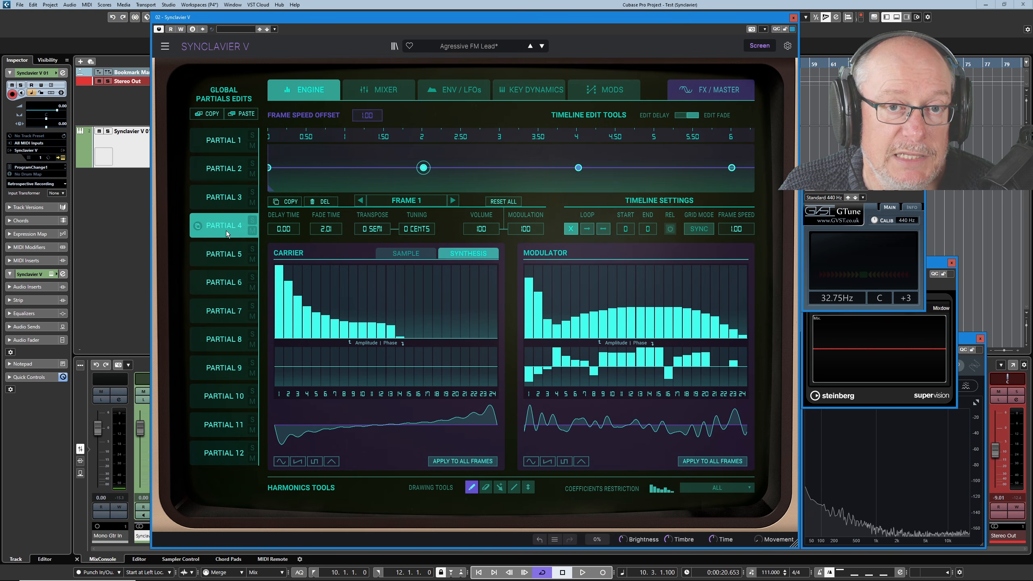
# Solo Partial 3 and step through its frames from the basic partial to Frame 3 while auditioning the sound.
pyautogui.click(252, 192)
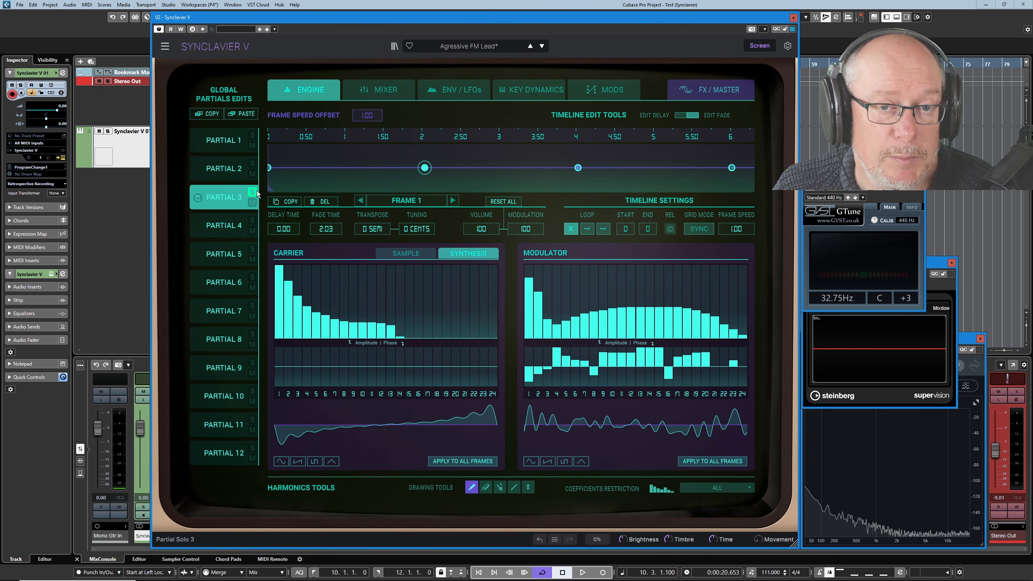
pyautogui.click(269, 167)
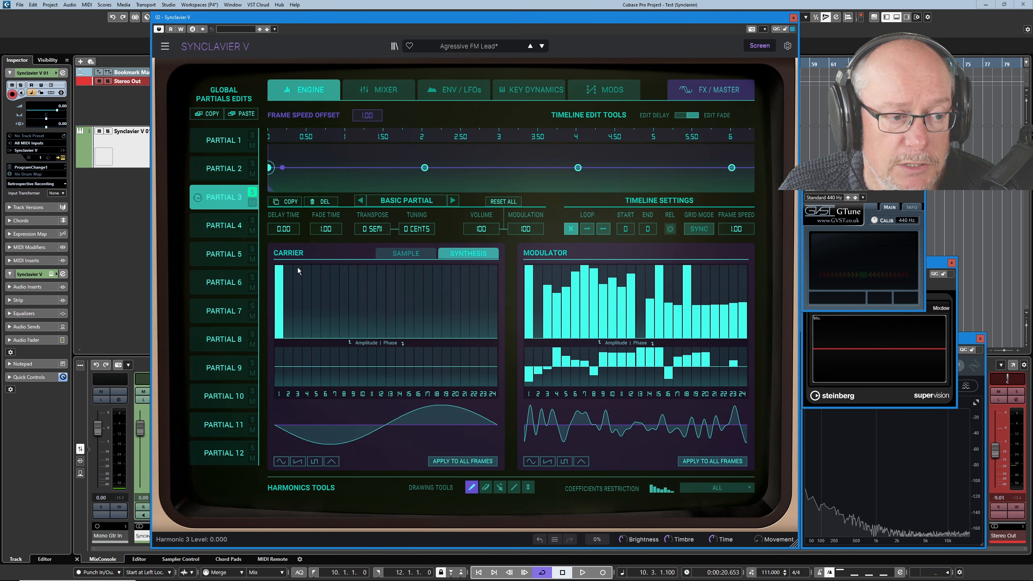
pyautogui.click(453, 200)
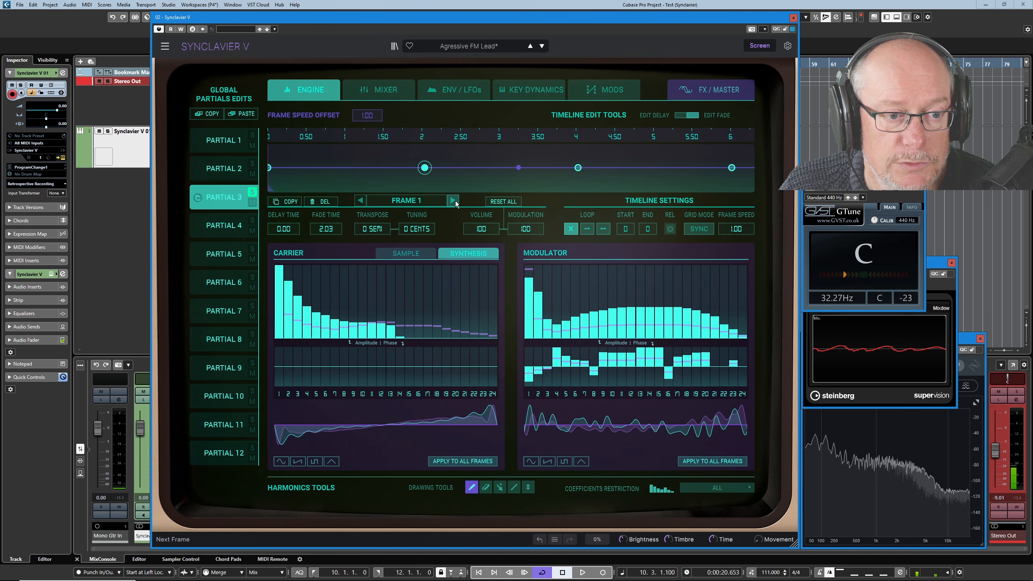
pyautogui.click(454, 201)
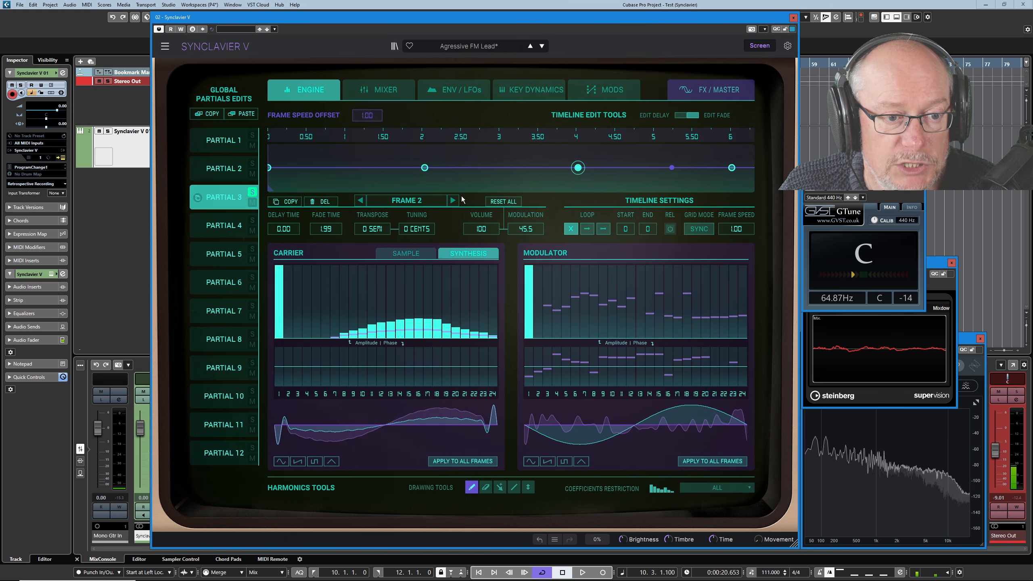
pyautogui.click(452, 202)
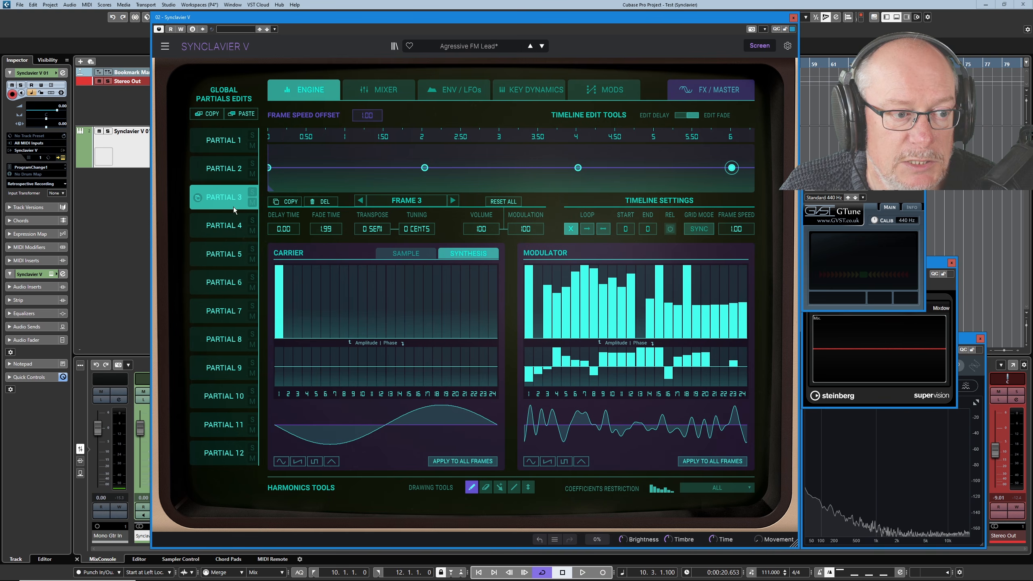
# Solo Partial 4 at its basic partial, then solo Partial 3 instead to compare the two by ear.
pyautogui.click(231, 224)
pyautogui.click(251, 221)
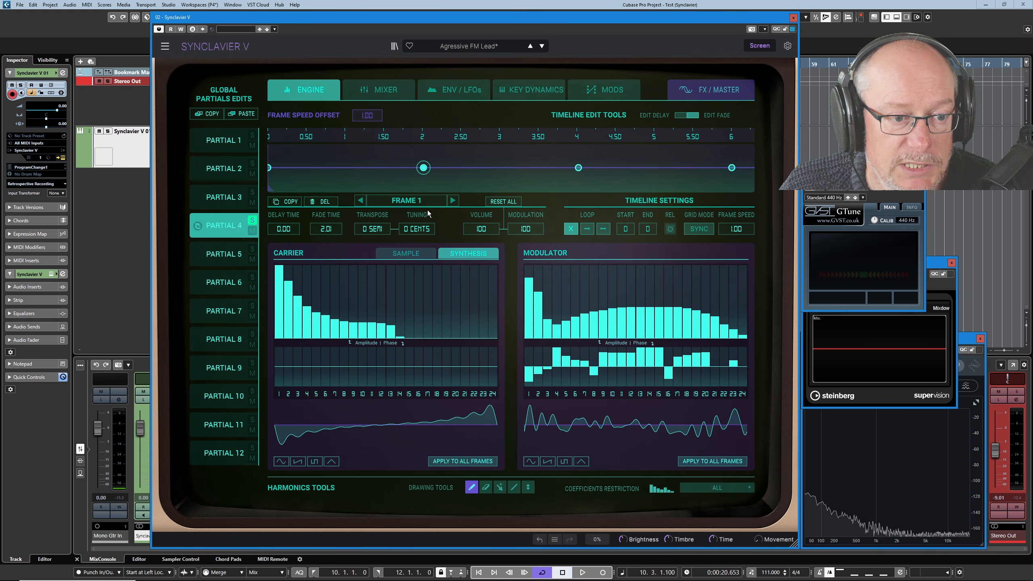
pyautogui.click(360, 201)
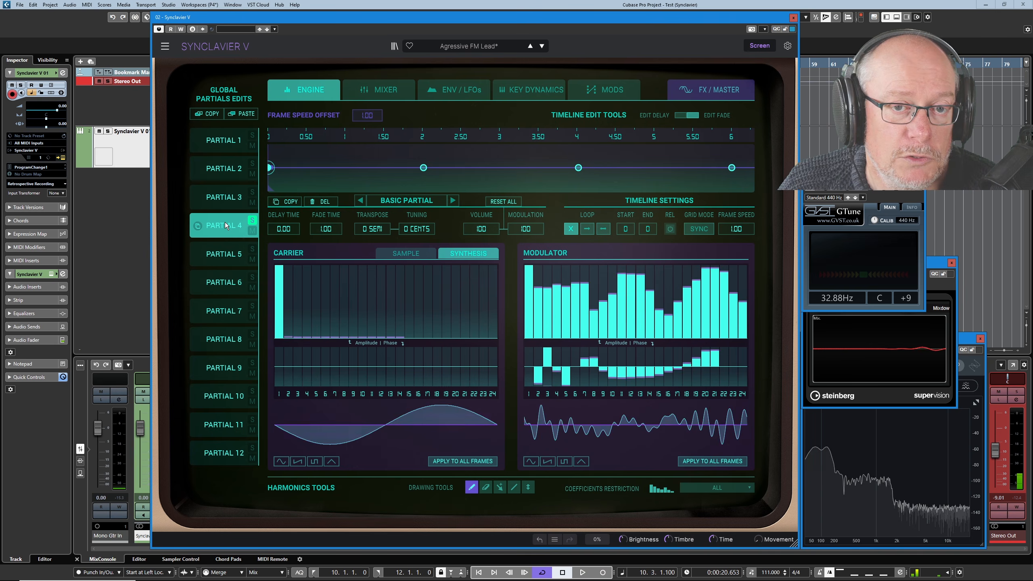
pyautogui.click(252, 192)
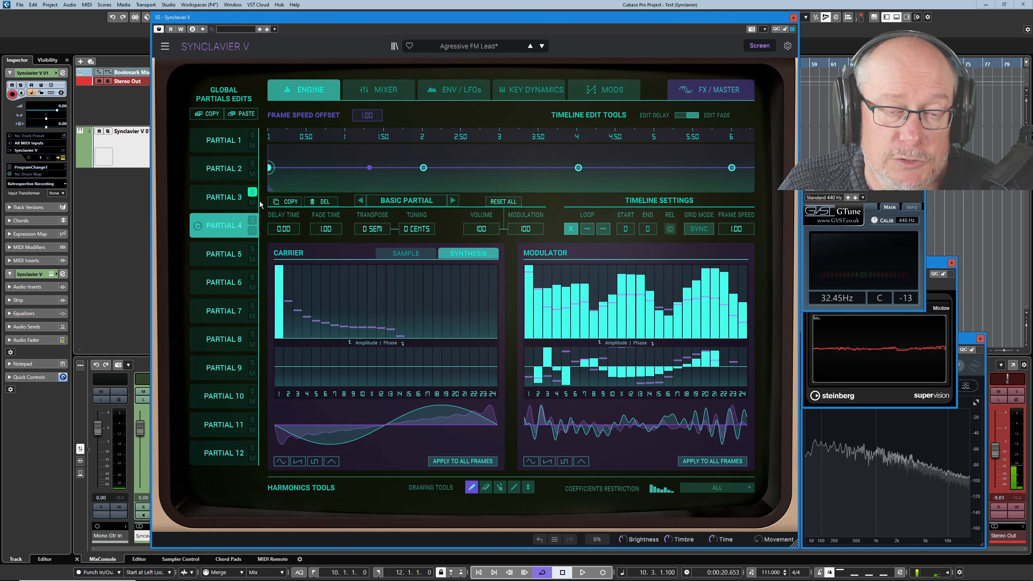
# Compare the vibrato and stereo LFO settings of Partials 3 and 4, ending with both partials soloed.
pyautogui.click(459, 89)
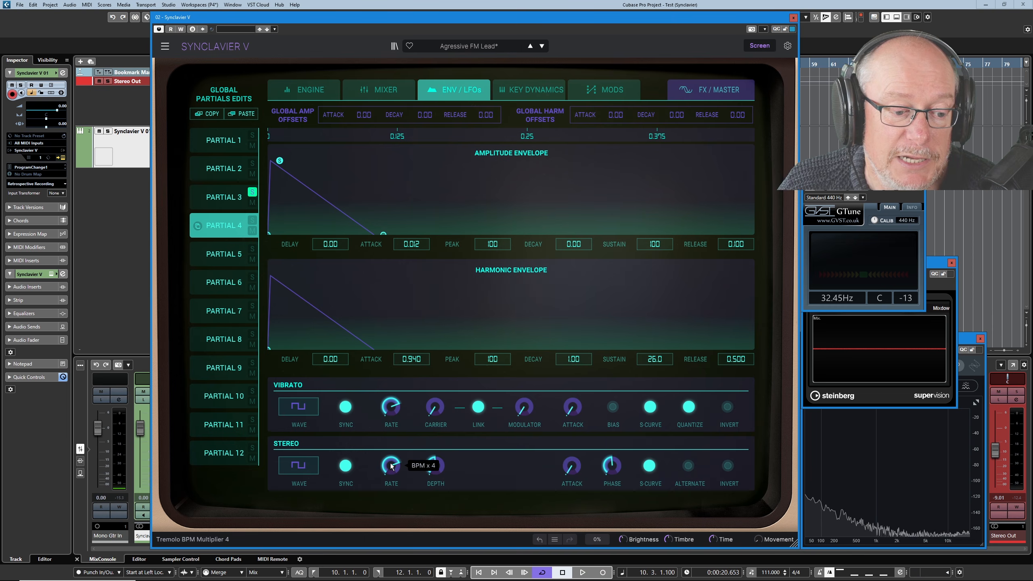
pyautogui.moveTo(392, 470)
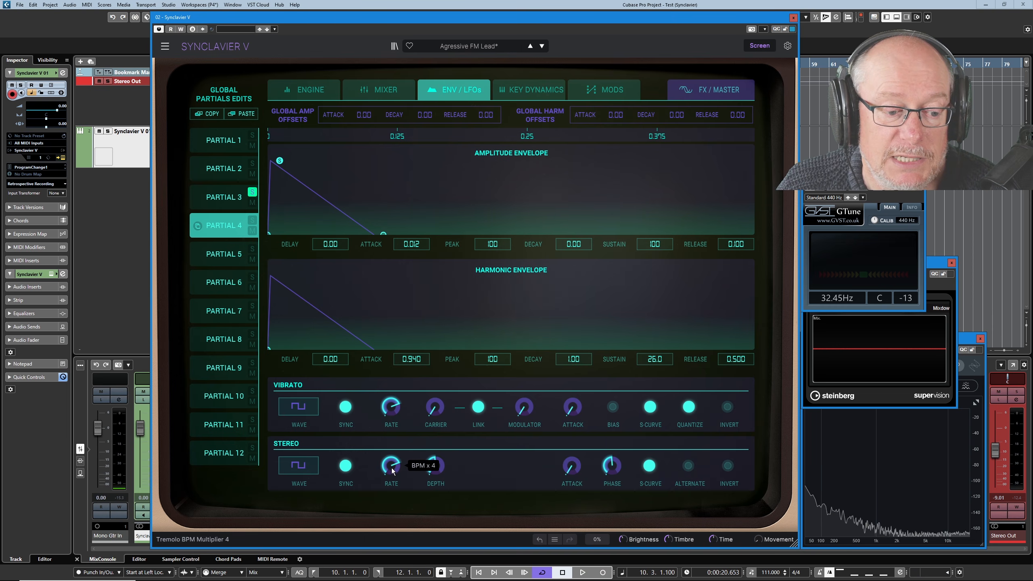
pyautogui.click(231, 198)
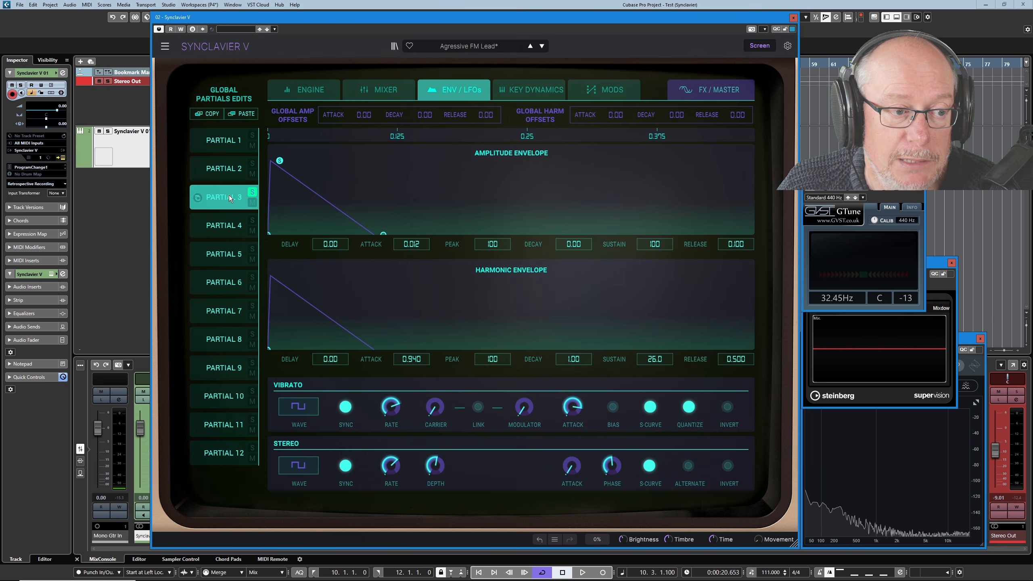
pyautogui.moveTo(392, 471)
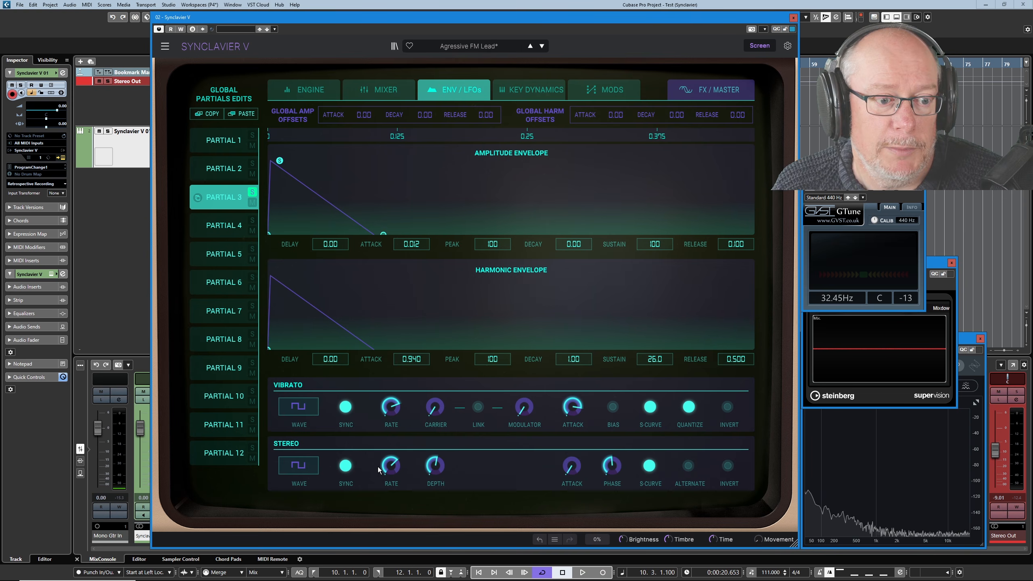
pyautogui.moveTo(616, 472)
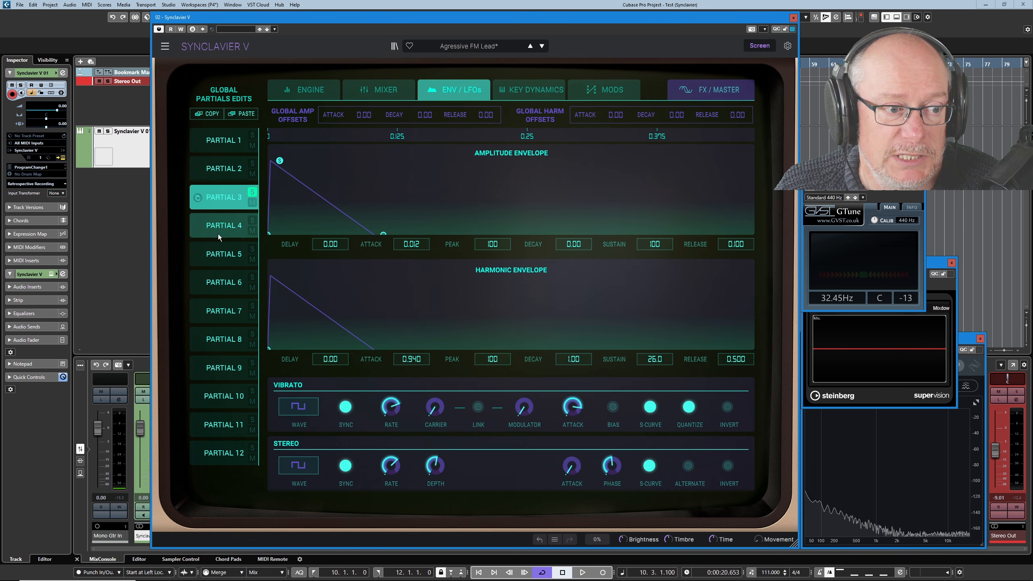
pyautogui.click(241, 226)
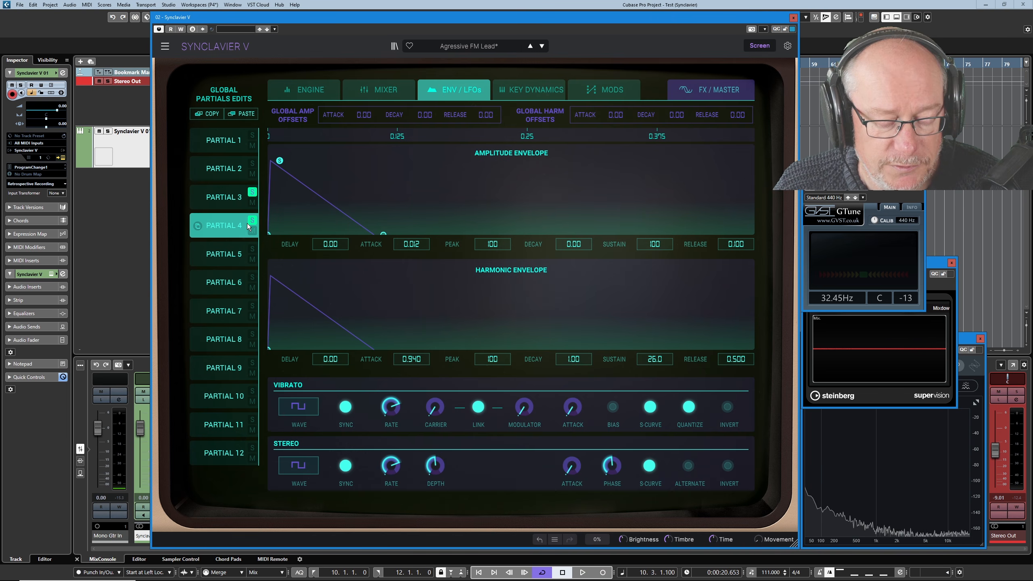
# Copy Frame 2 of Partial 3 onto the basic partial of Partial 9 in the engine view.
pyautogui.click(307, 92)
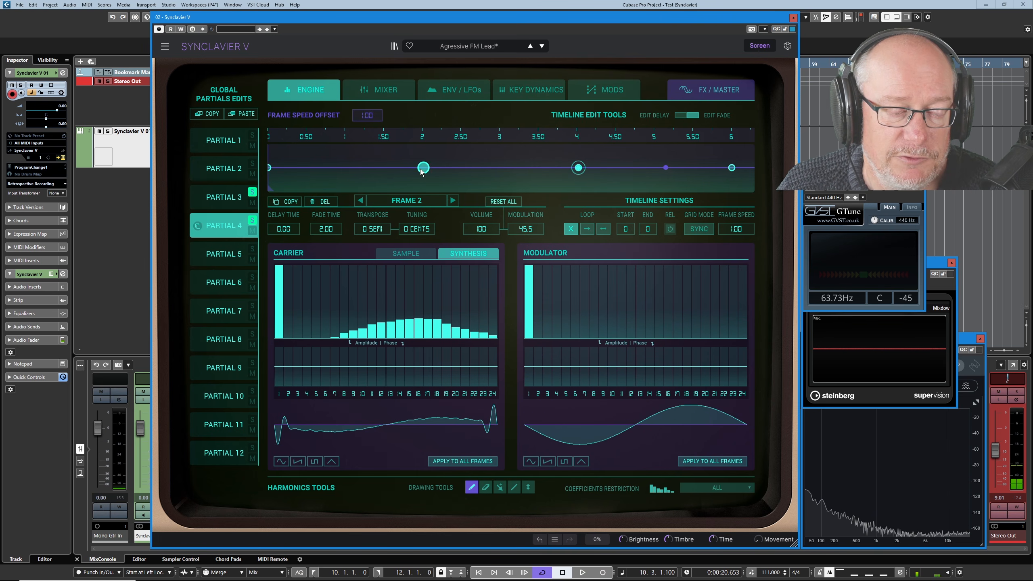
pyautogui.press('Up')
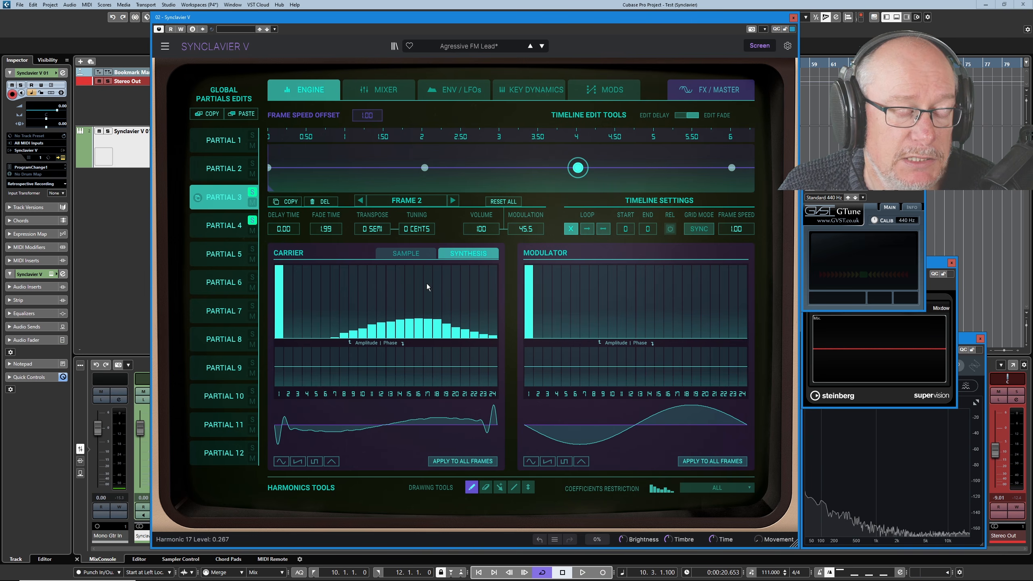
pyautogui.click(290, 201)
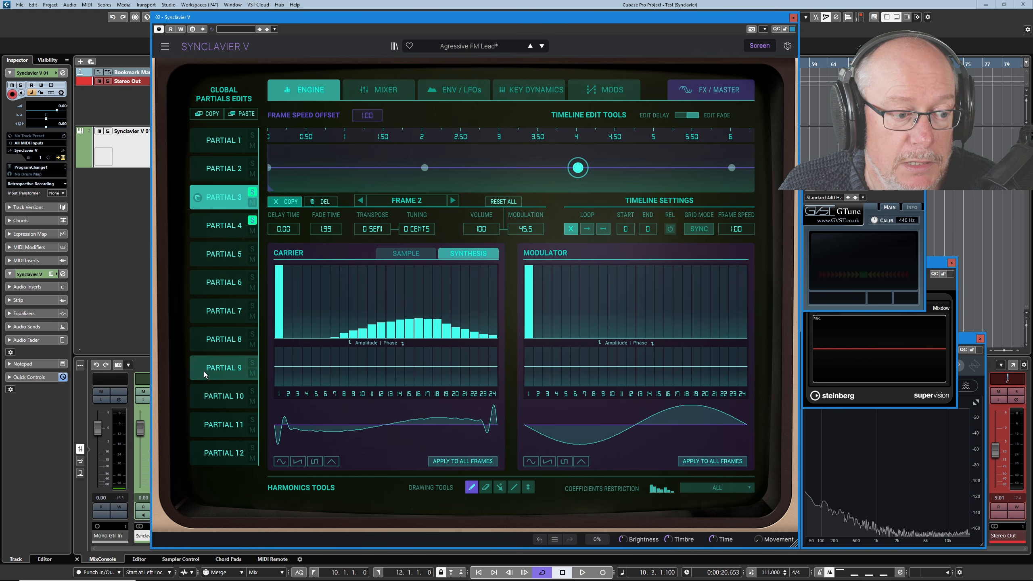
pyautogui.click(215, 368)
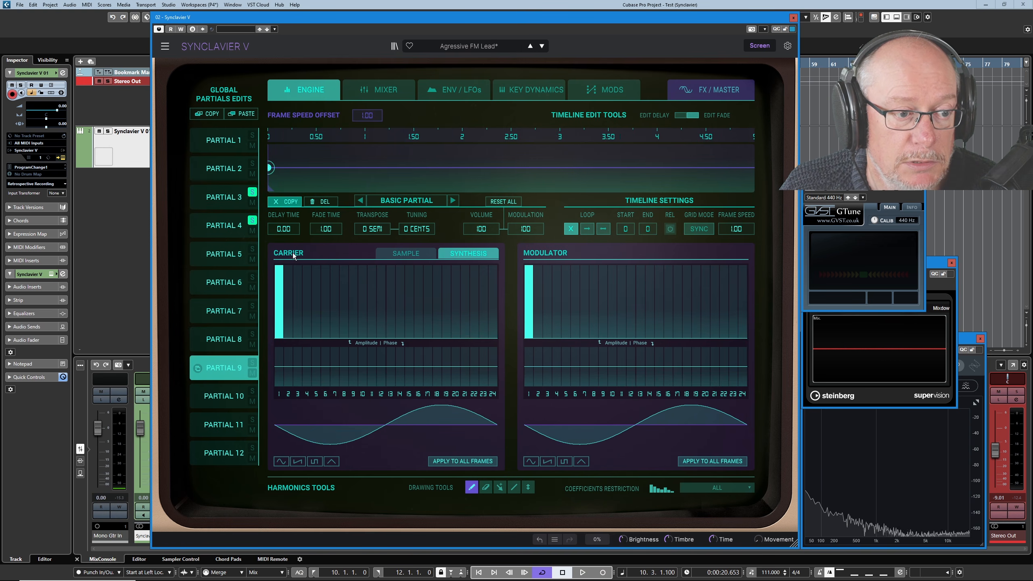
pyautogui.click(270, 167)
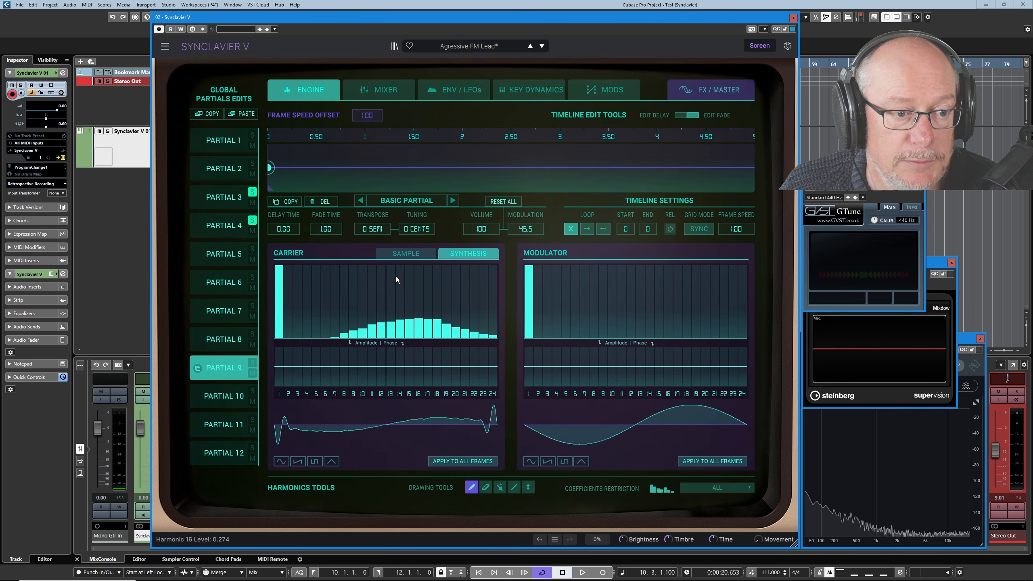
# Solo only Partial 9, raise its mixer volume to full, and return to its engine view.
pyautogui.click(389, 90)
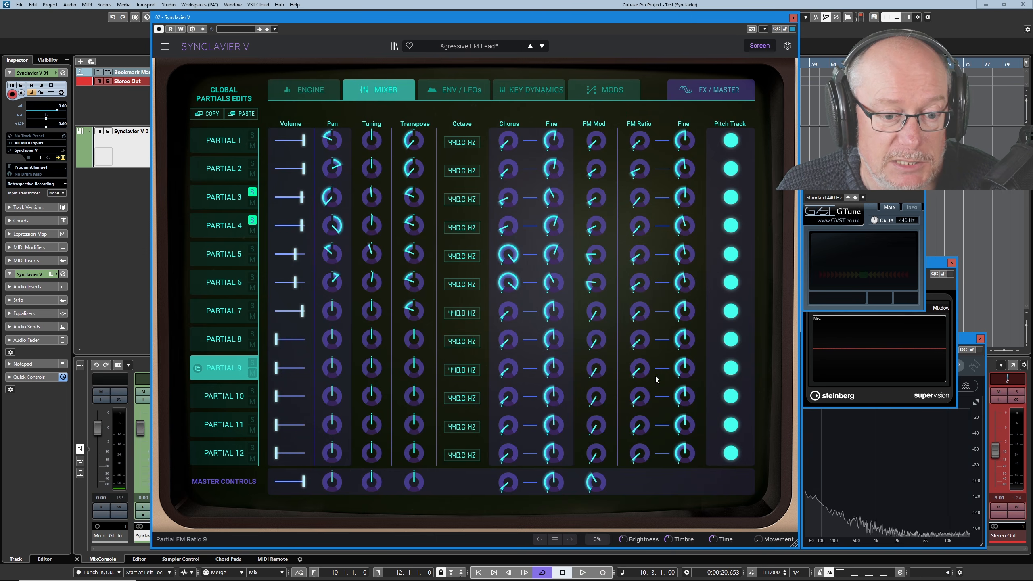
pyautogui.click(321, 92)
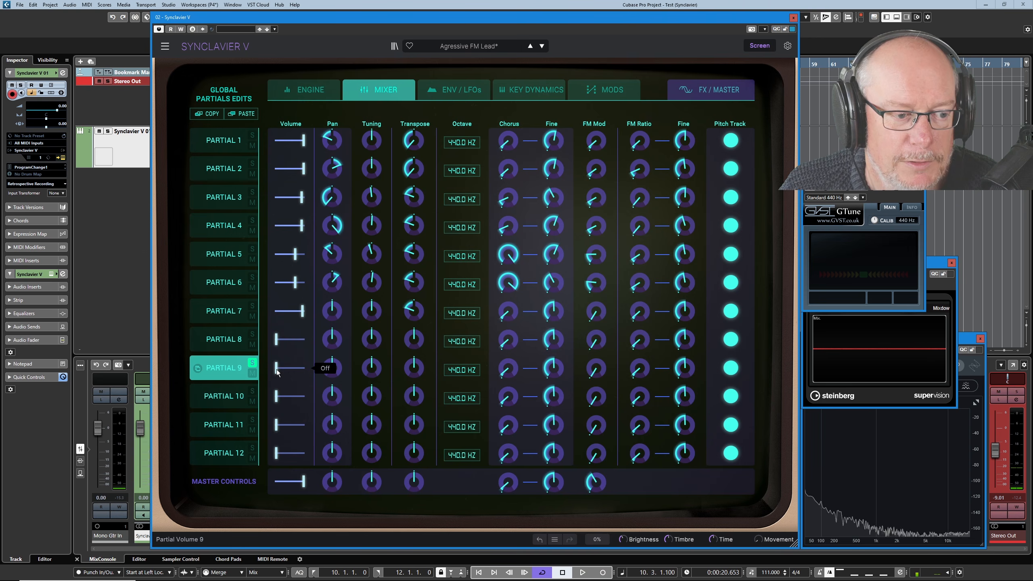
pyautogui.moveTo(276, 368); pyautogui.dragTo(308, 370)
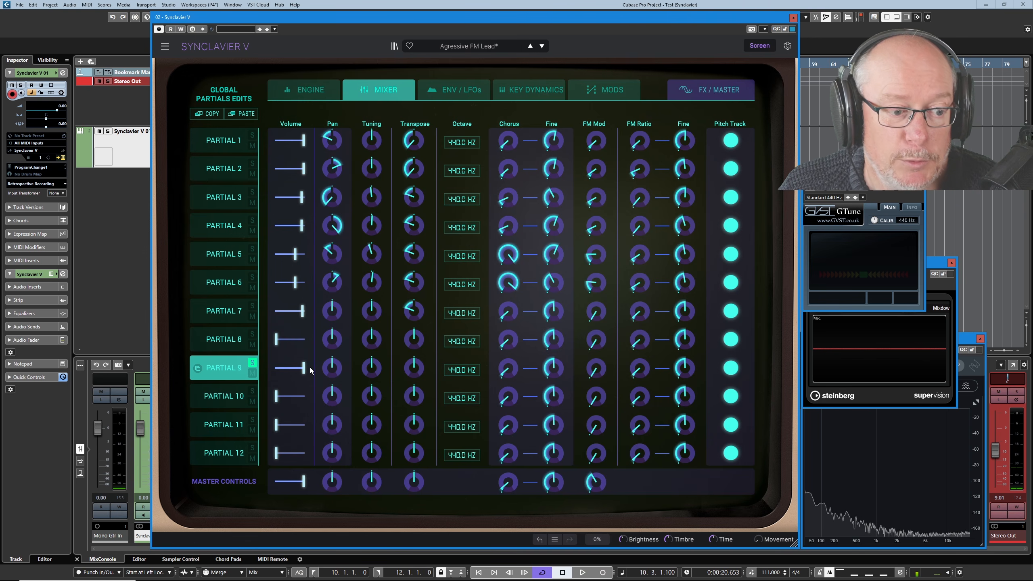
pyautogui.click(314, 91)
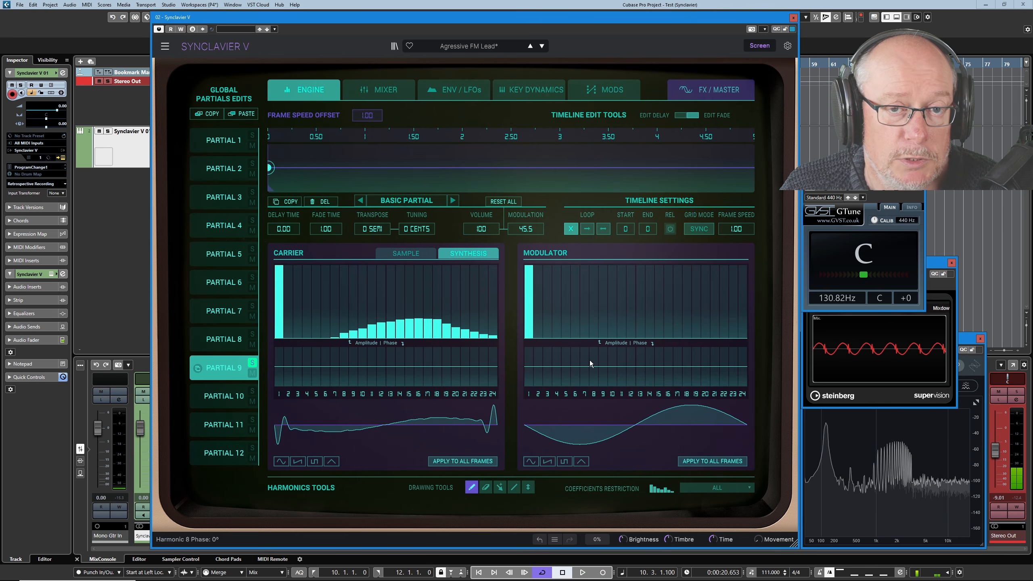